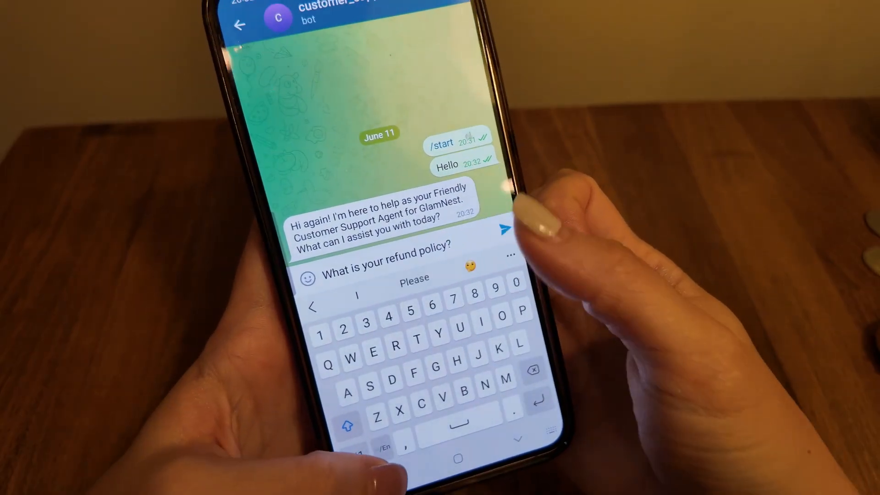
left_click(505, 229)
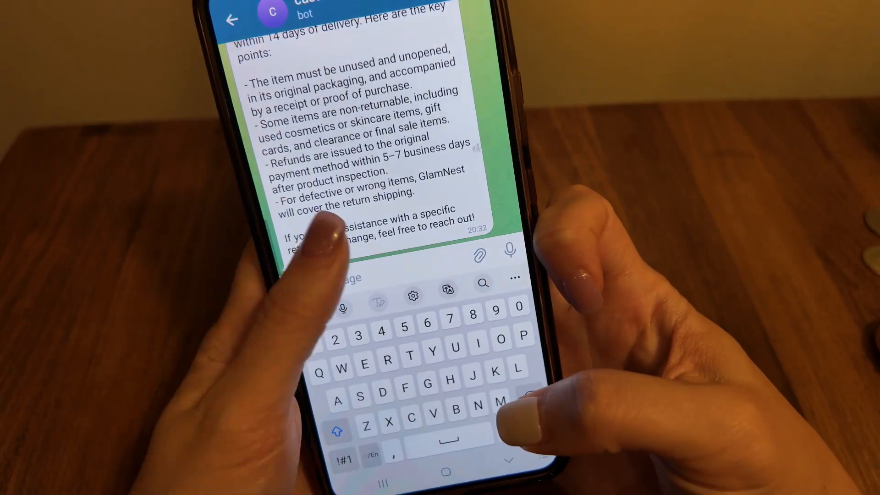
scroll(366, 160, "up", 5)
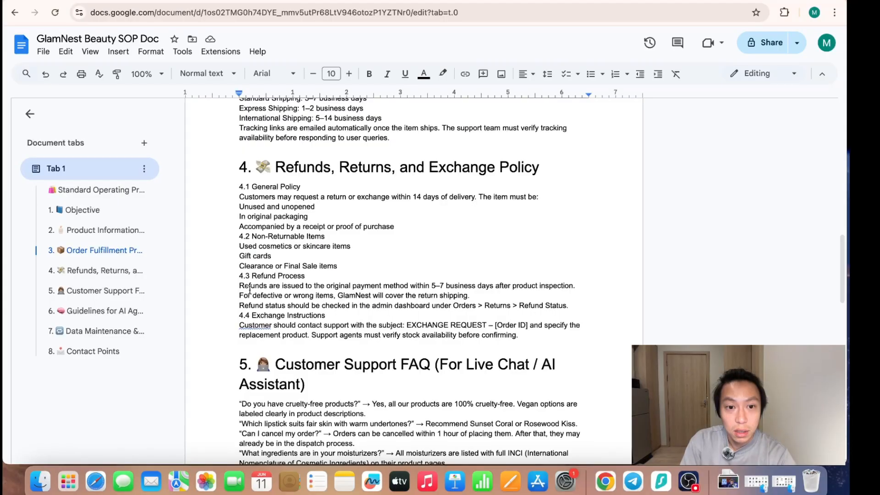
left_click_drag(239, 285, 490, 300)
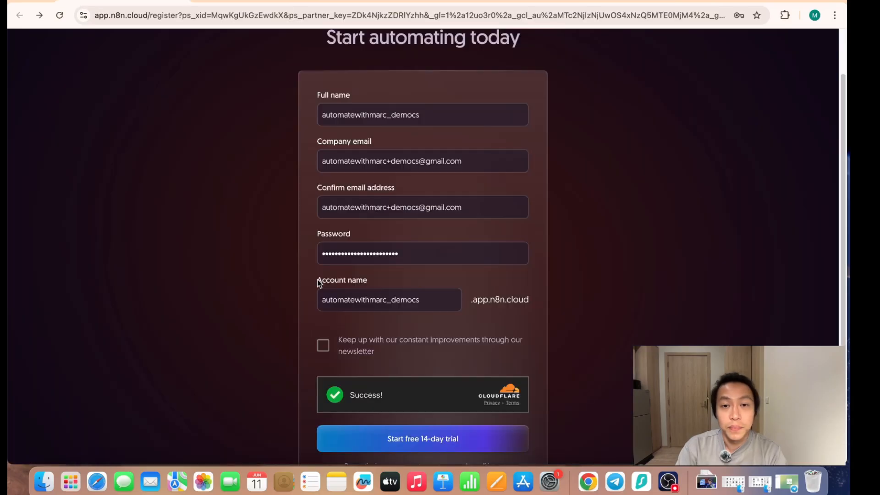
- Try to start the free 14-day trial with the filled-in registration form
scroll(400, 311, "up", 3)
scroll(412, 305, "down", 8)
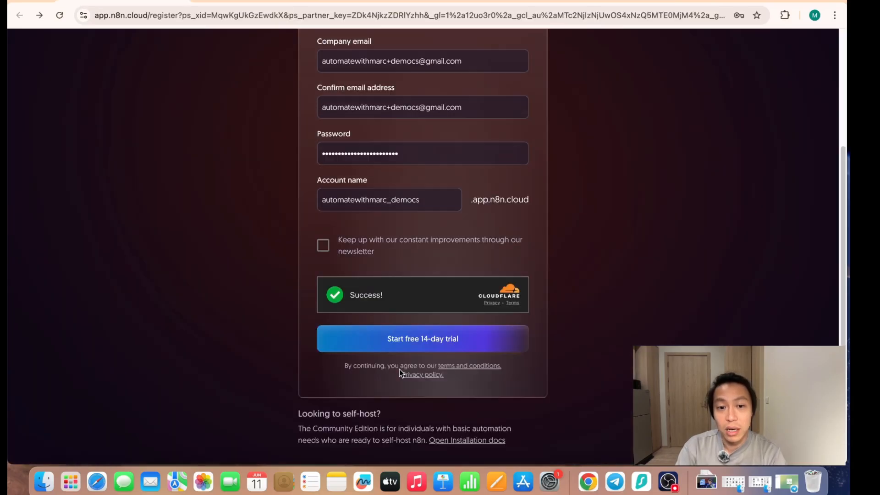
scroll(368, 385, "up", 8)
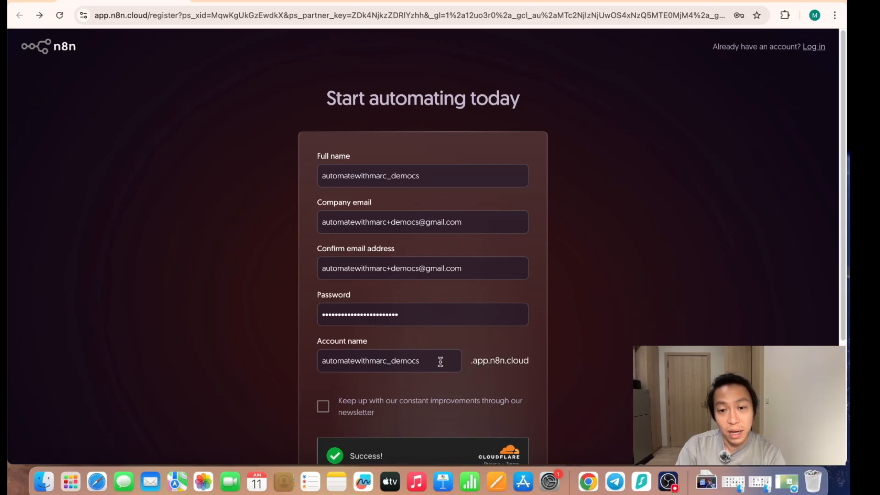
scroll(272, 421, "down", 4)
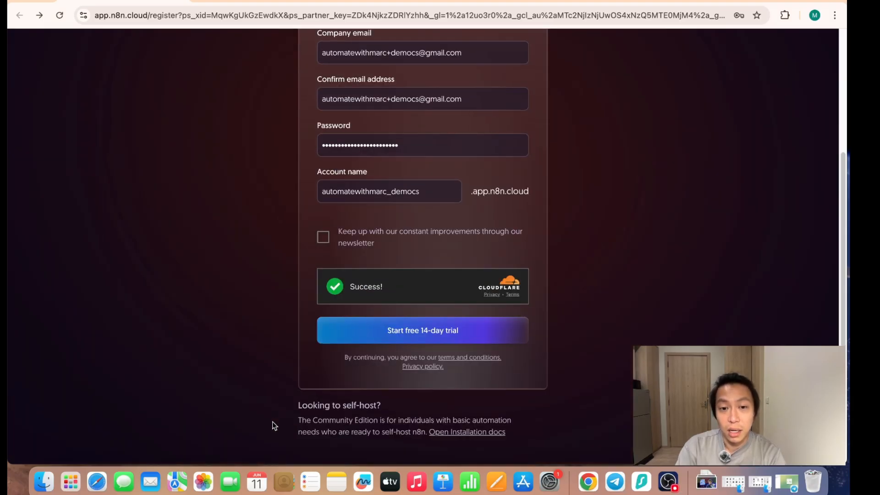
left_click(411, 339)
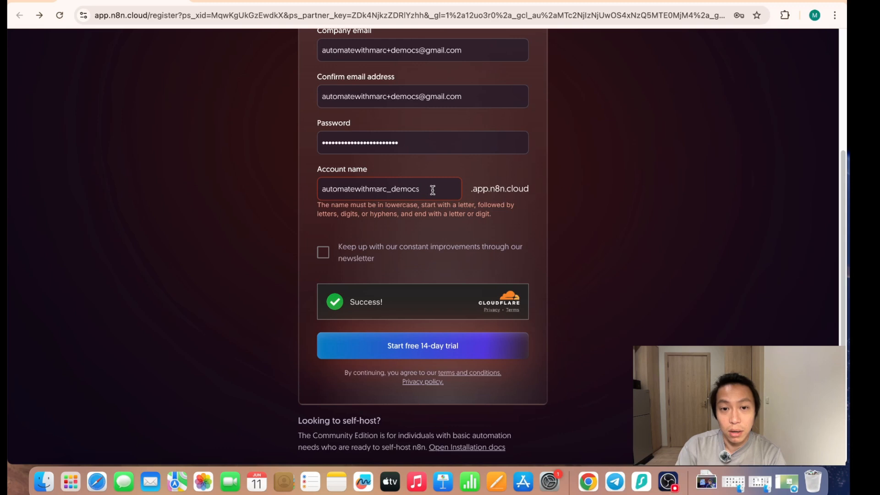
- Remove the underscore from the account name and submit the registration for the free 14-day trial
left_click(392, 189)
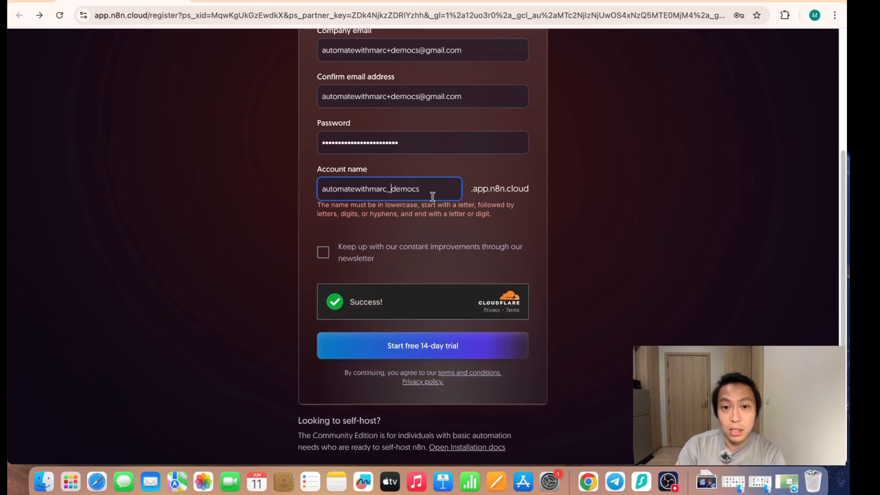
key("BackSpace")
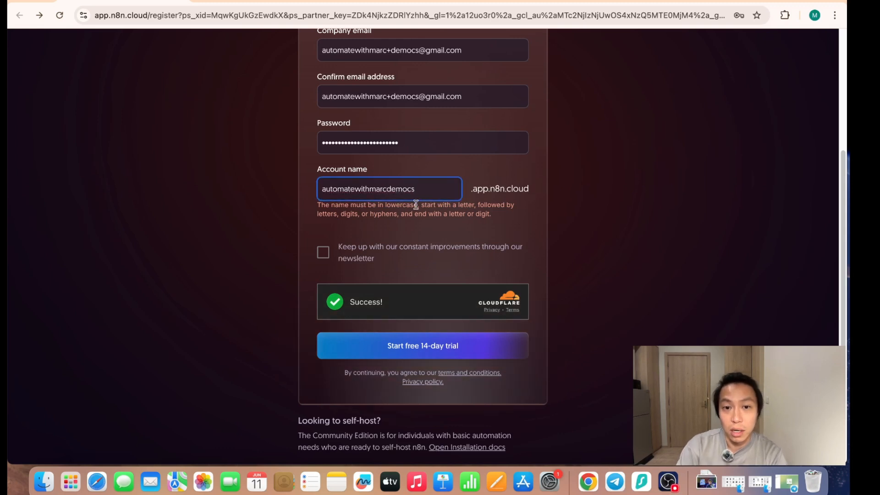
left_click(415, 351)
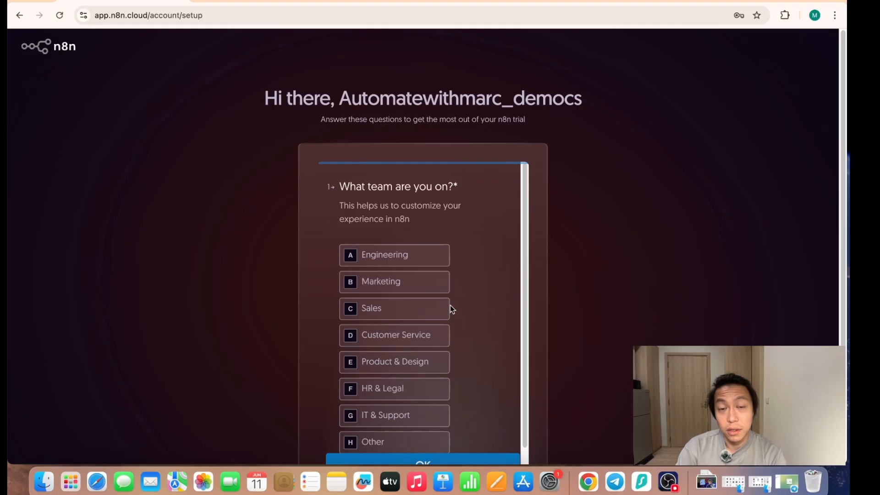
- Answer the setup questions with Marketing as the team, <20 as the company size and Configuring API authentication as a skill
left_click(411, 286)
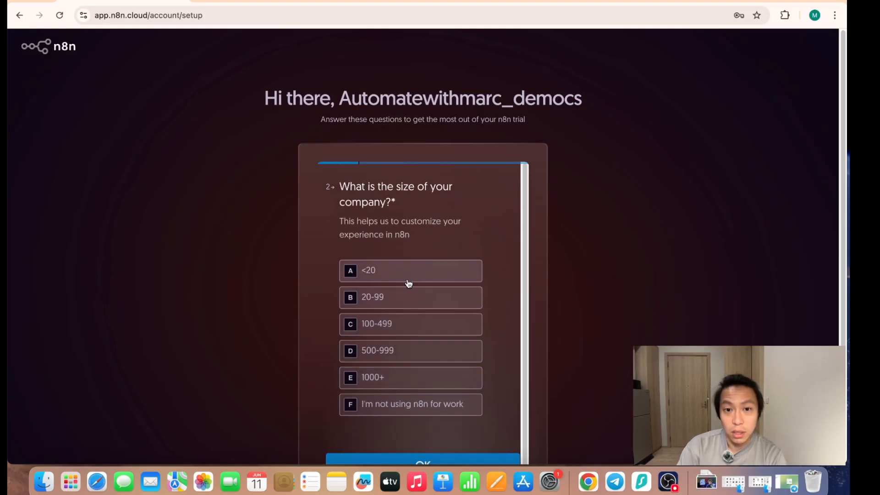
left_click(408, 281)
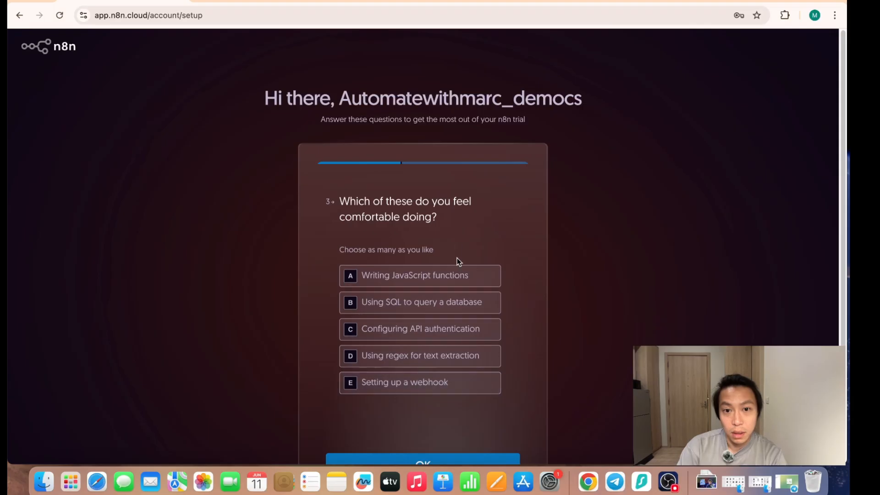
left_click(445, 330)
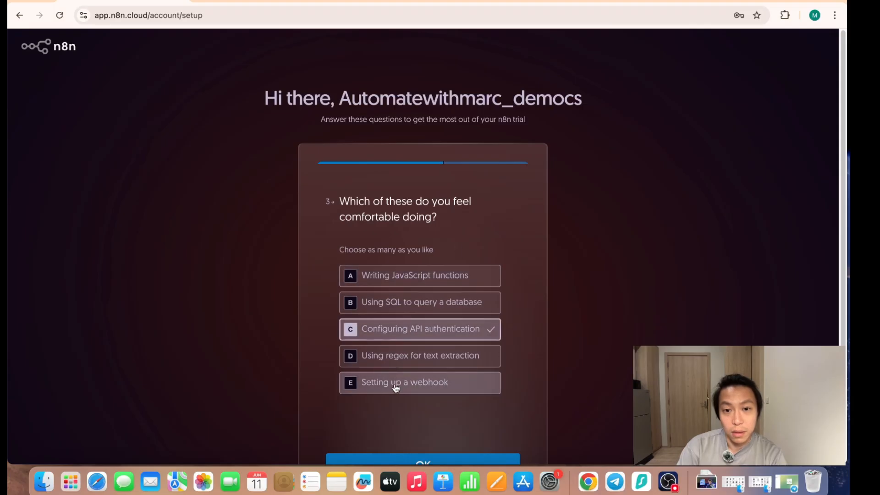
scroll(396, 388, "down", 3)
left_click(408, 396)
- Answer the remaining setup questions, choosing No for using an external agency to build workflows, and submit the survey
left_click(418, 343)
left_click(380, 323)
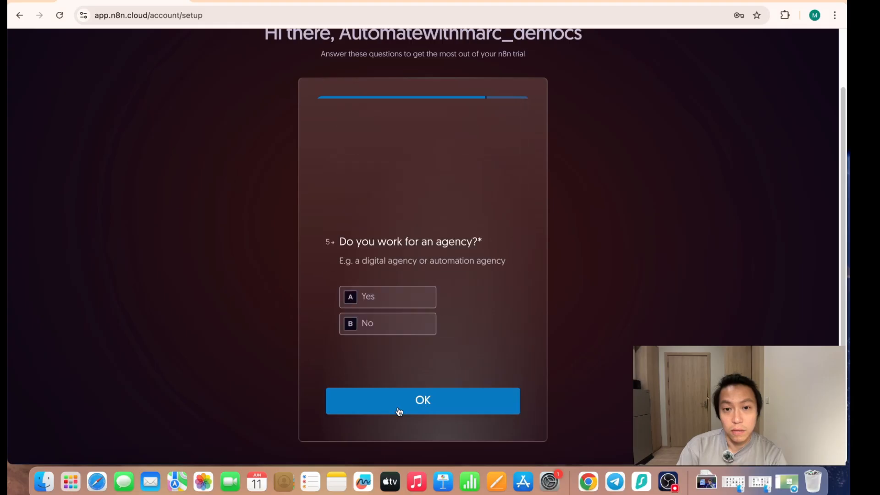
left_click(391, 271)
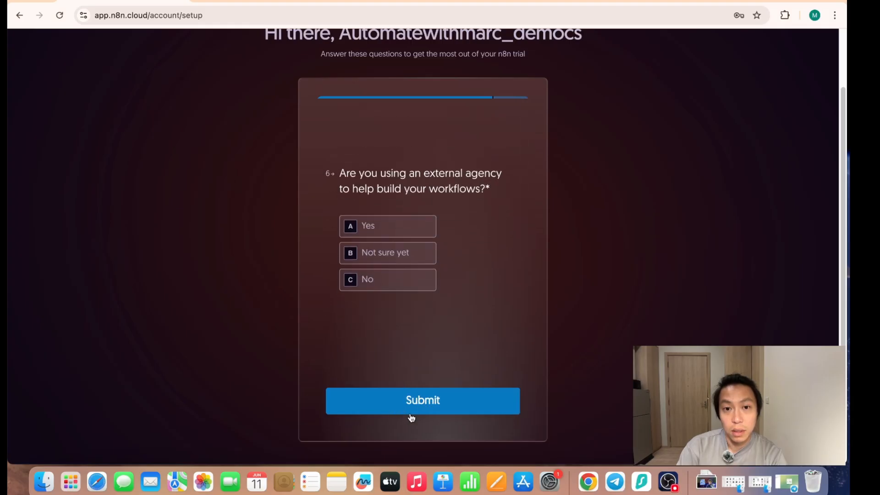
left_click(394, 285)
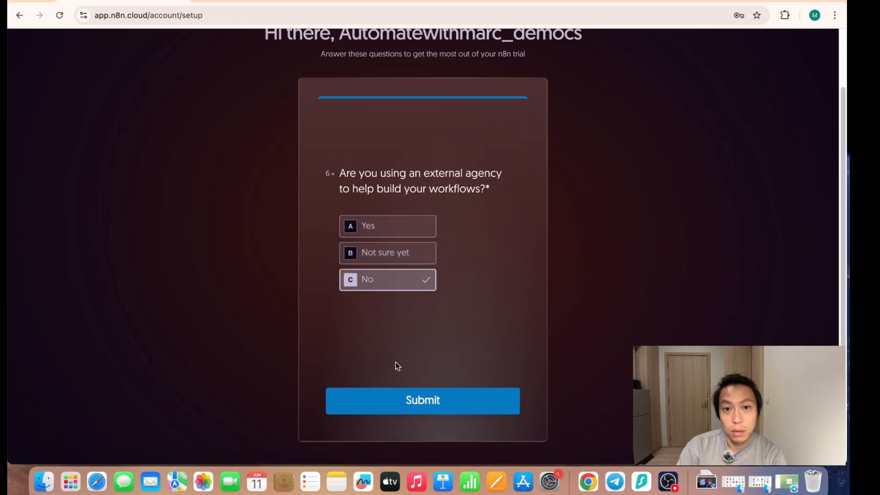
left_click(397, 399)
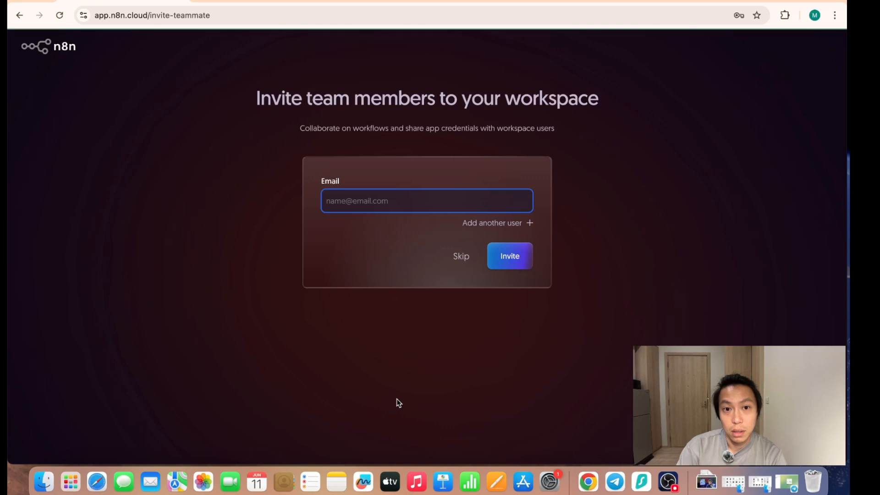
type("aut")
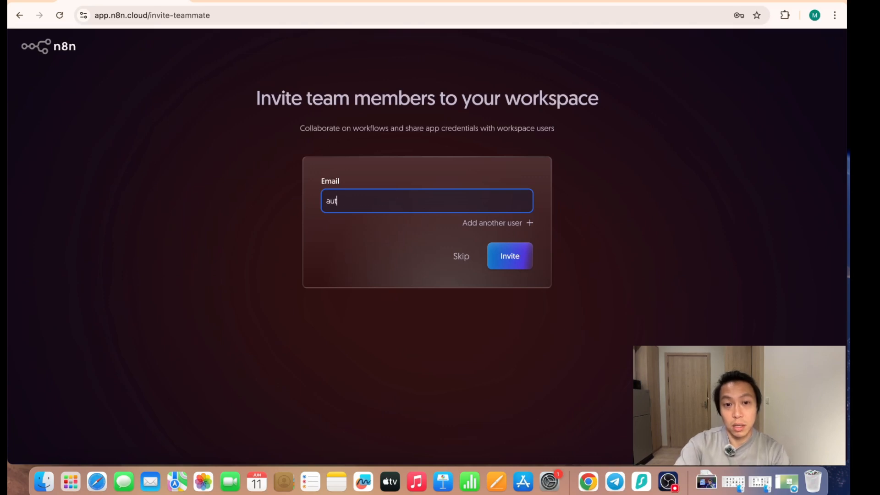
type("omate")
key("BackSpace")
key("BackSpace")
key("BackSpace")
key("BackSpace")
key("BackSpace")
key("BackSpace")
key("BackSpace")
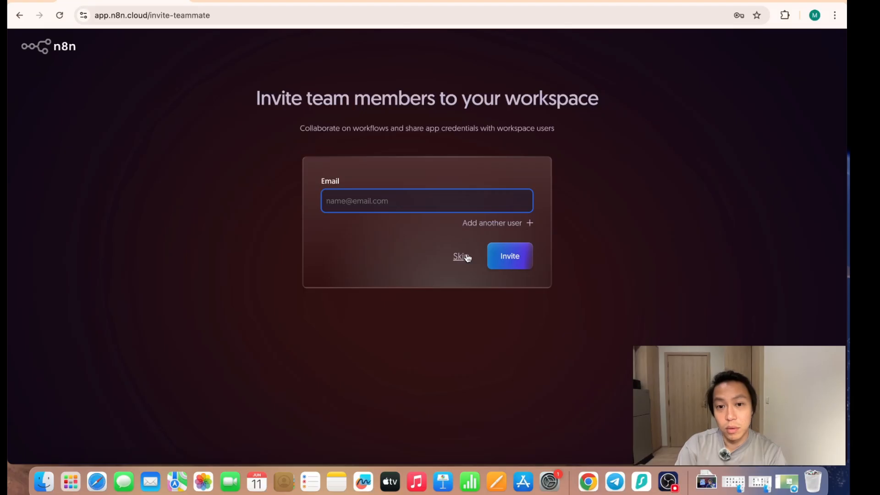
- Skip inviting team members and open the newly launched n8n workspace
left_click(467, 258)
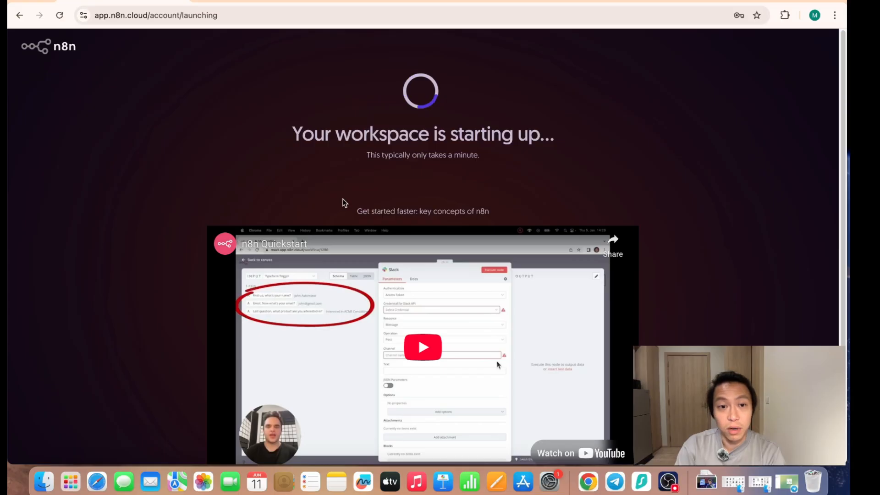
left_click(405, 146)
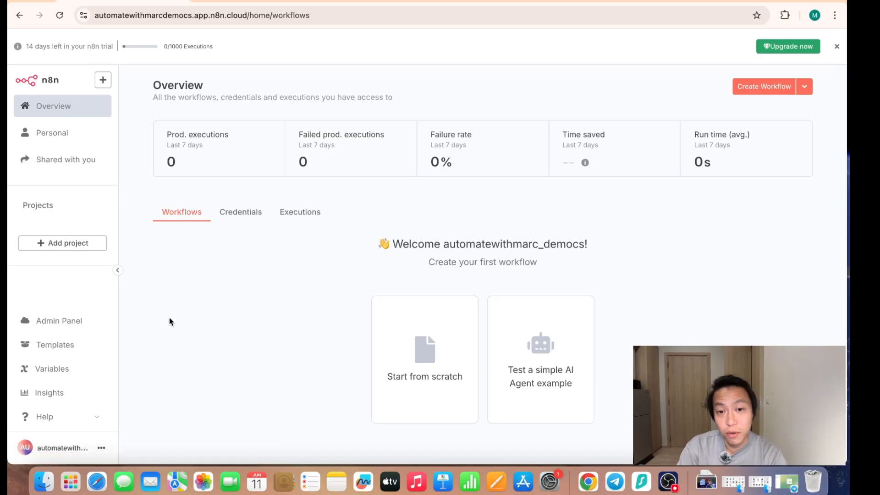
- Create a first workflow from scratch in the workspace
left_click(419, 370)
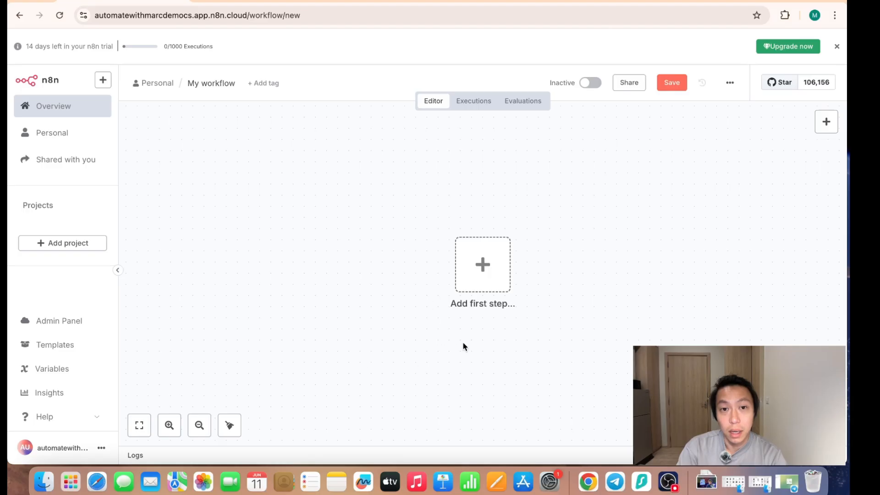
scroll(604, 330, "right", 3)
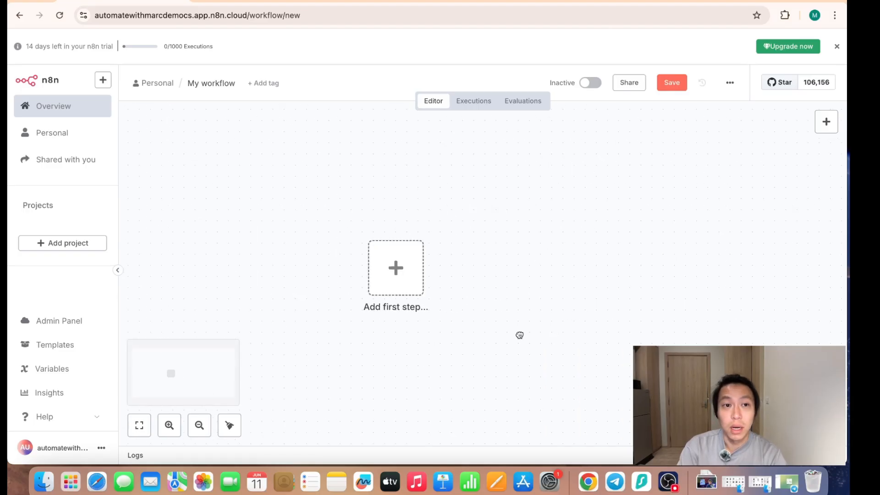
scroll(555, 323, "down", 1)
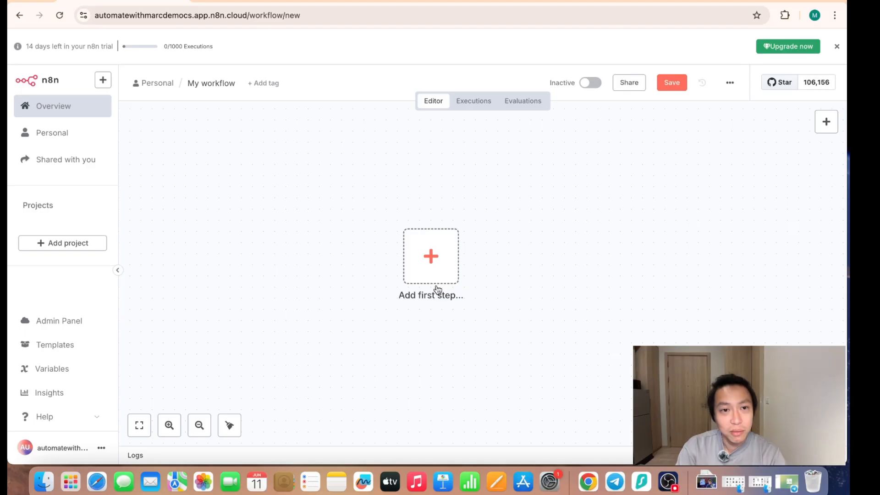
- Add a Chat Trigger as the workflow's first step, keep its default parameters and return to the canvas
left_click(434, 259)
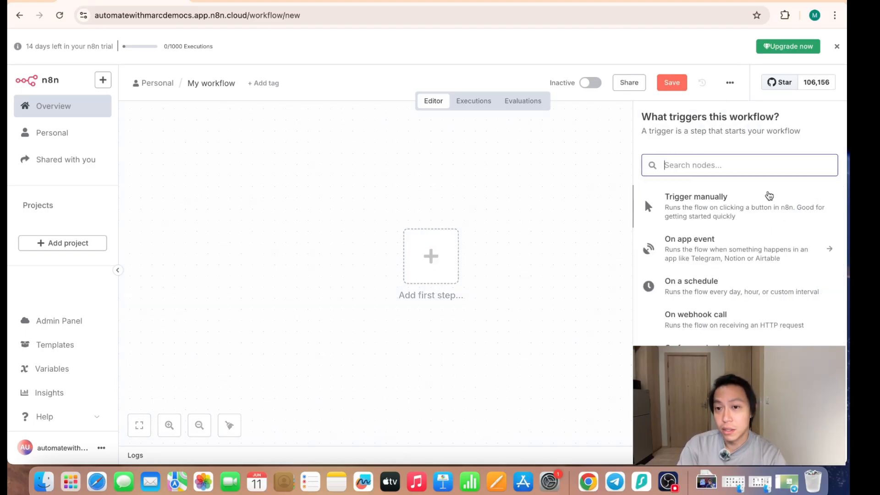
type("chat")
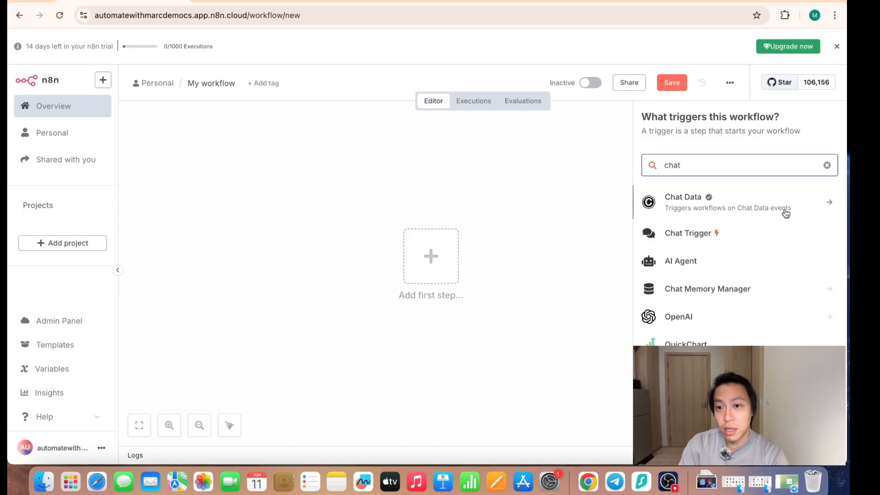
left_click(736, 239)
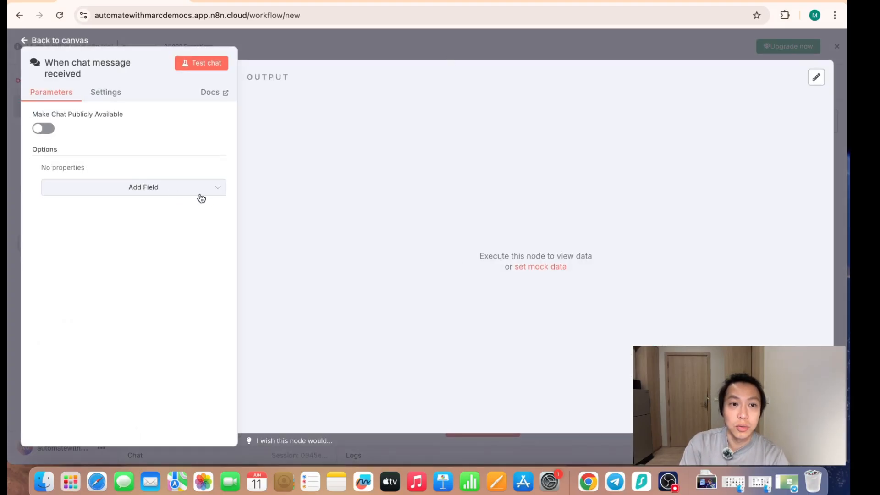
left_click(443, 42)
scroll(516, 312, "right", 1)
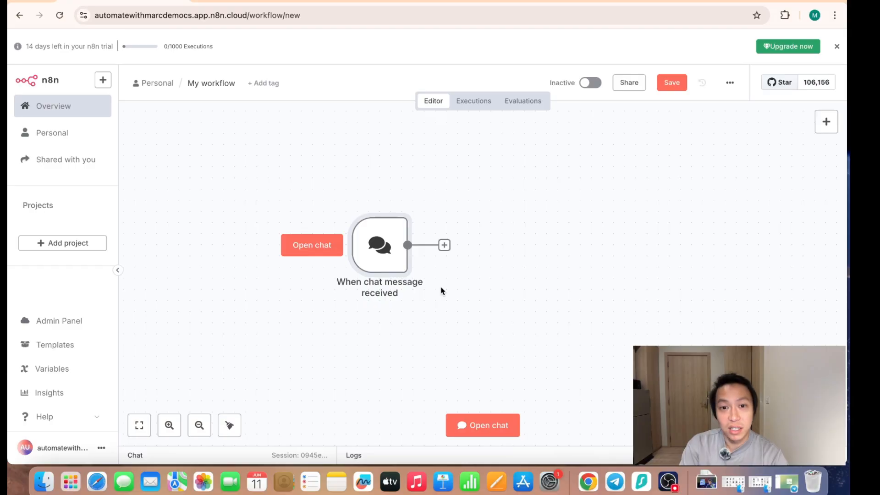
- Add an AI Agent node connected to the output of the chat trigger
left_click(444, 245)
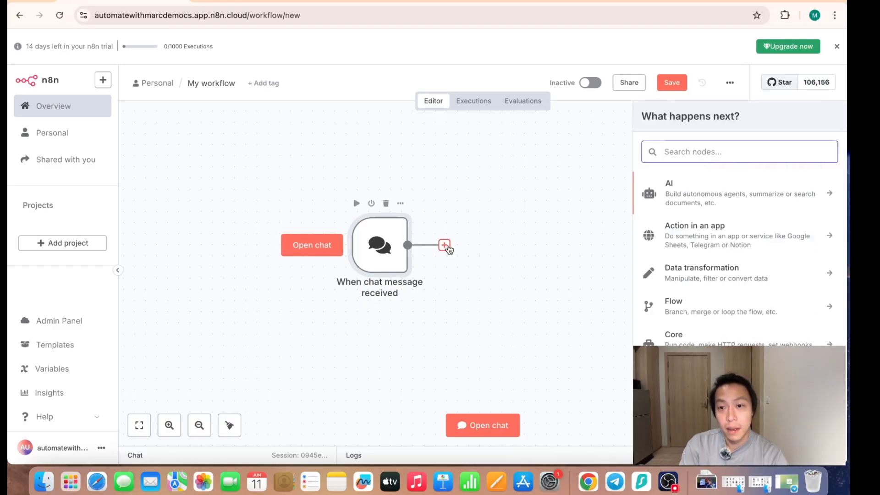
left_click(724, 197)
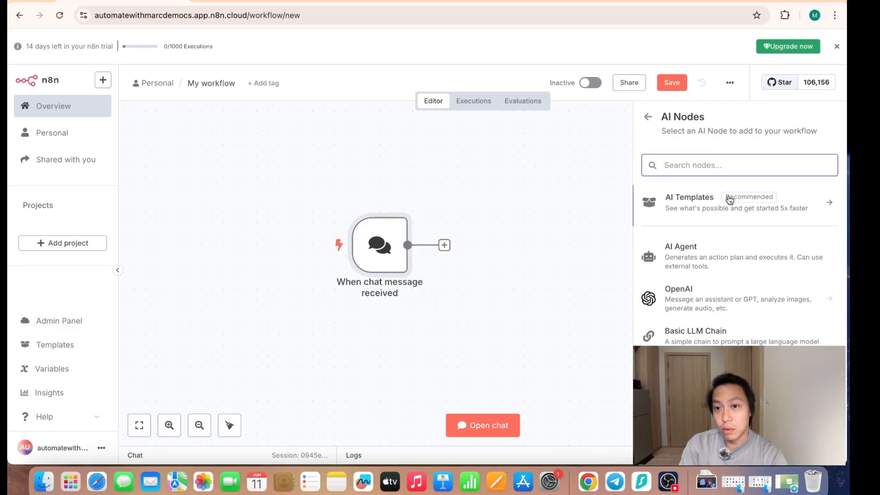
left_click(693, 265)
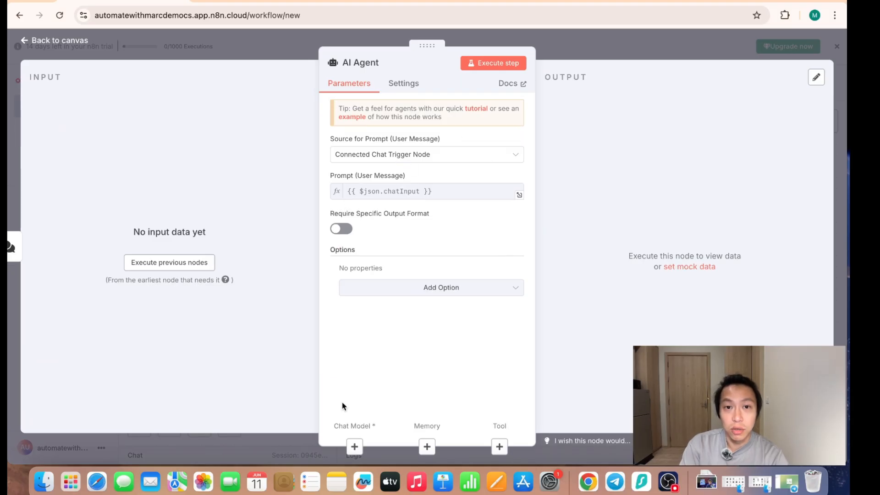
- Attach an OpenAI Chat Model to the AI Agent as its chat model
left_click(354, 446)
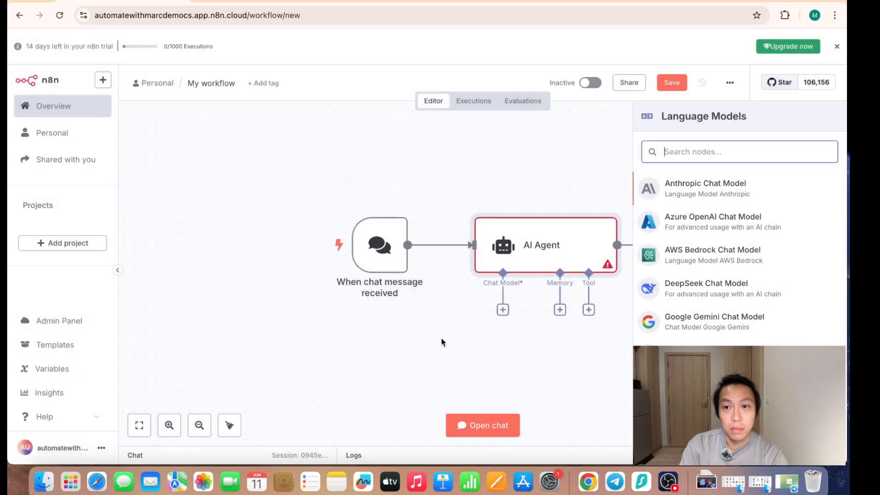
type("open")
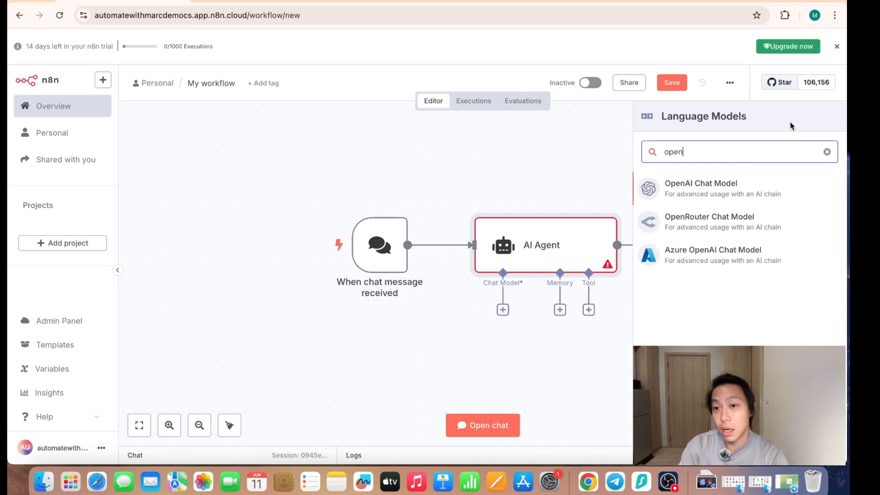
left_click(708, 194)
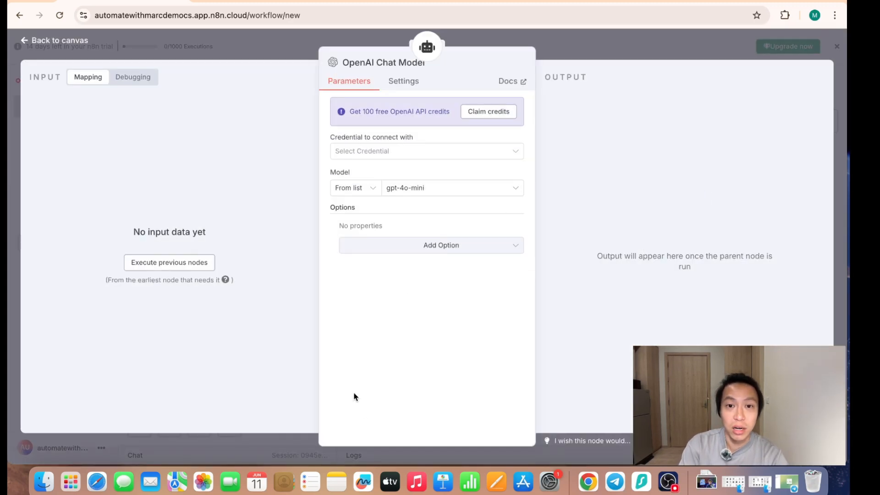
- Start a new OpenAI credential for the chat model and open platform.openai.com in a new browser tab
left_click(451, 157)
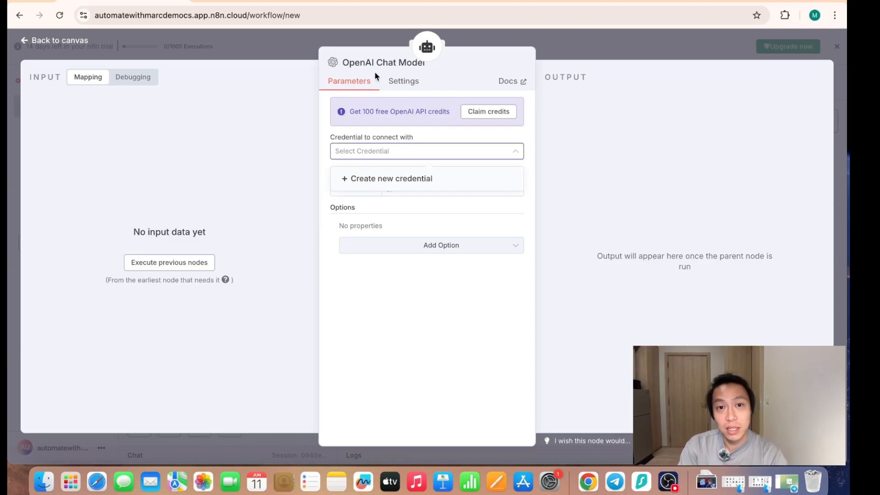
left_click(393, 179)
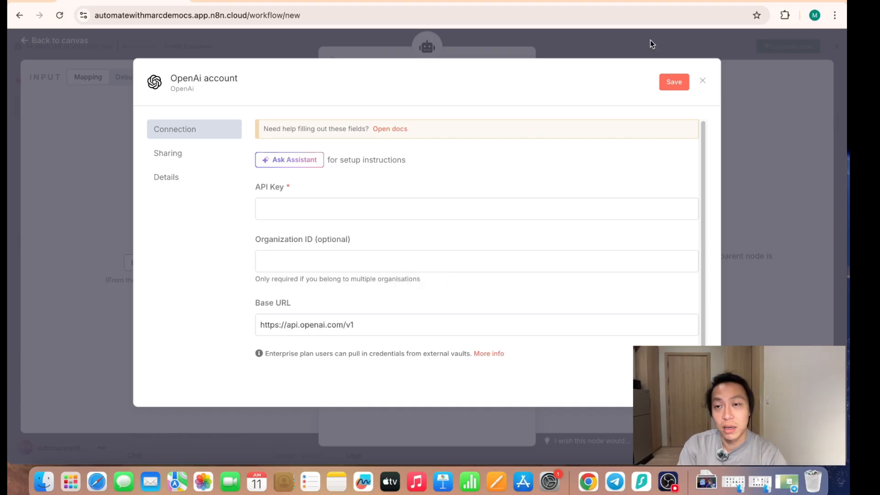
key("super+t")
type("platform")
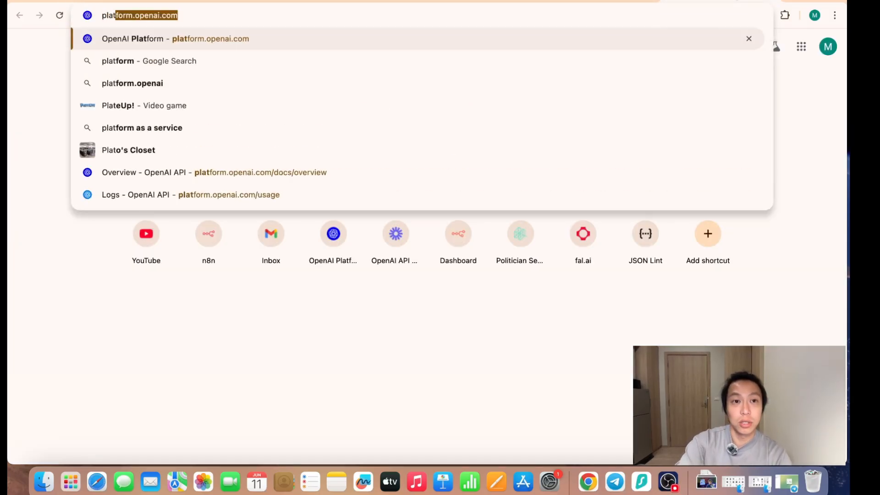
key("Return")
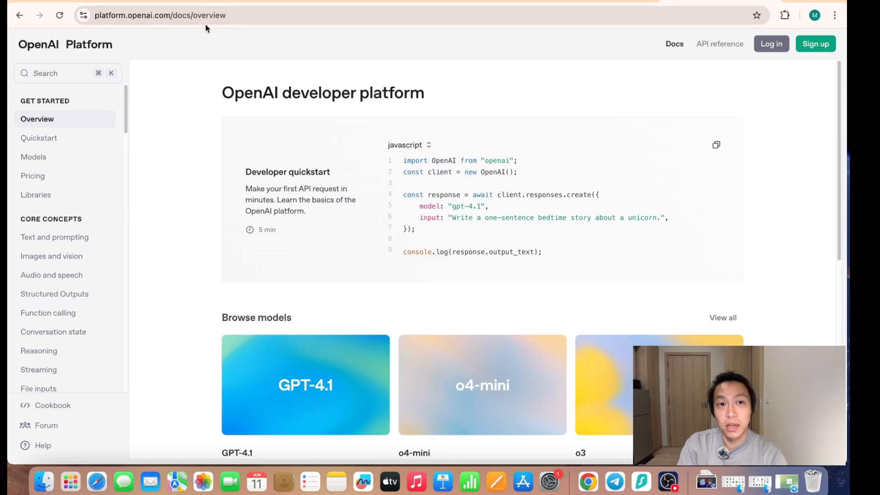
- Sign up for an OpenAI Platform account by filling in the e-mail address and the account password
left_click(816, 44)
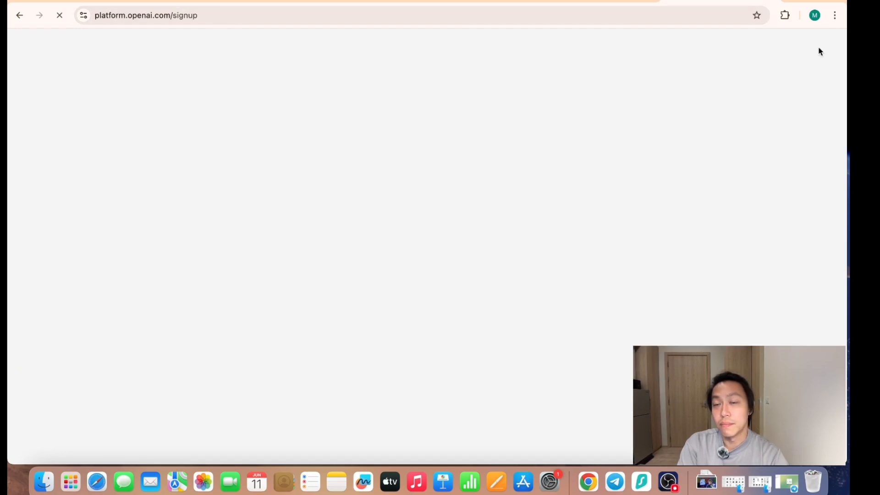
left_click(452, 153)
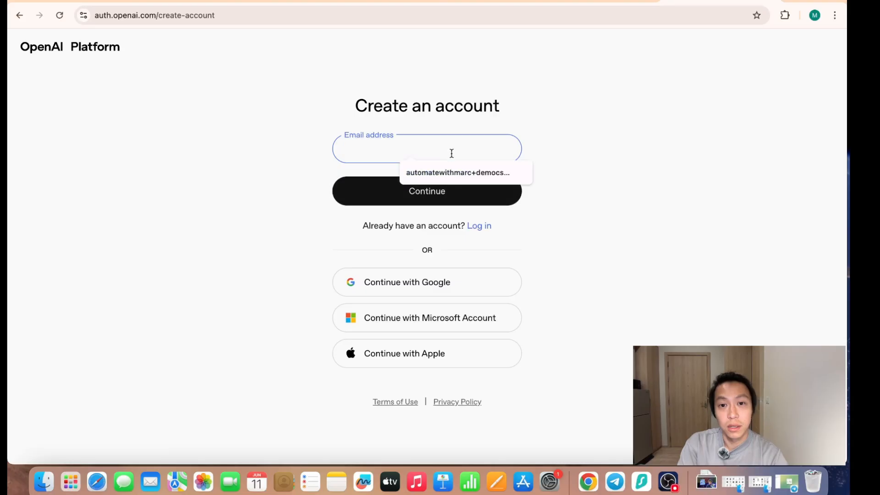
left_click(442, 177)
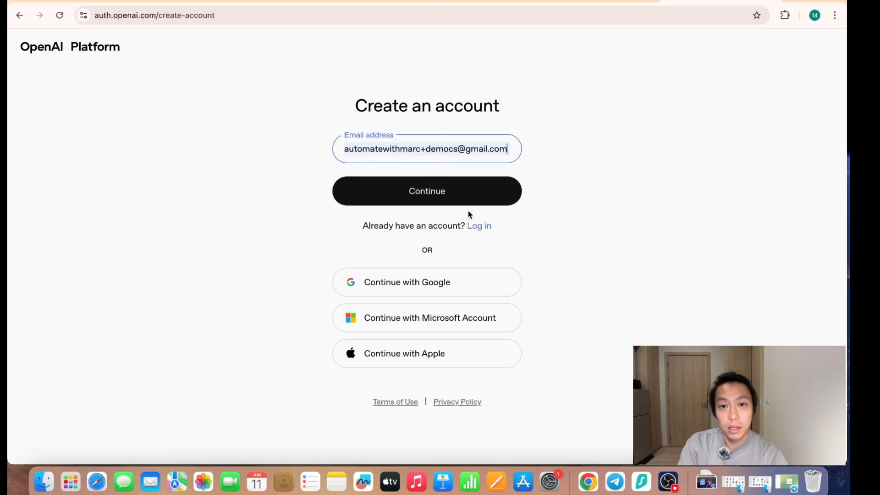
left_click(407, 195)
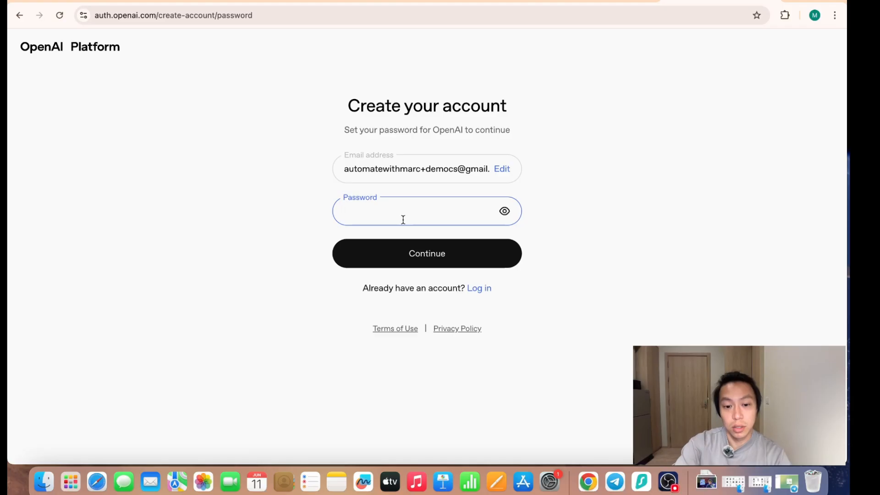
type("••••••••••••")
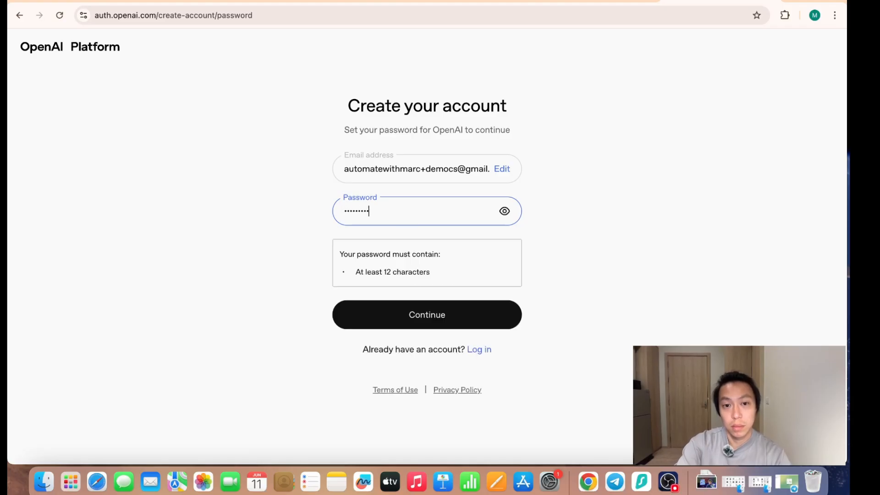
type("••••••••")
left_click(409, 307)
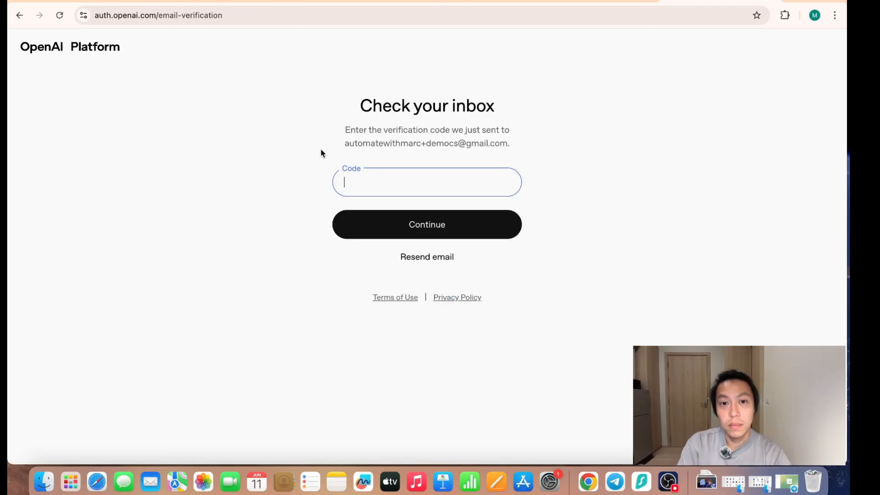
- Copy the verification code from the OpenAI e-mail in Gmail and submit it on the OpenAI verification page
key("ctrl+Tab")
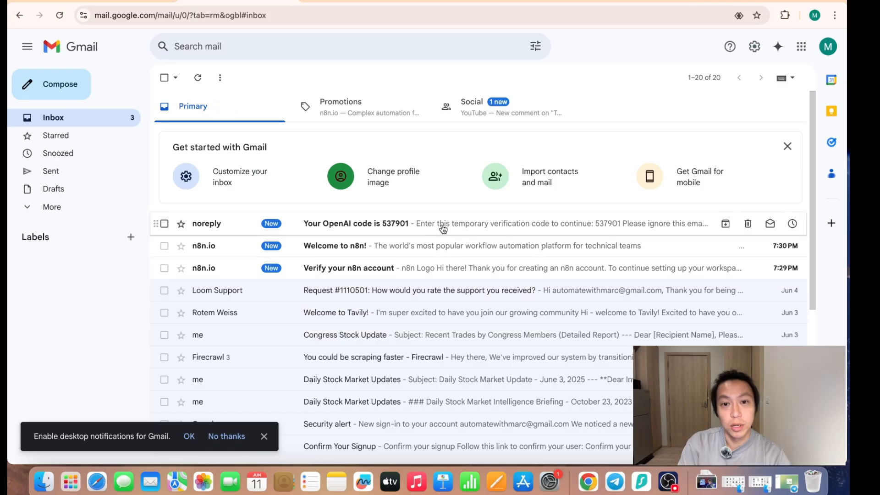
left_click(440, 227)
left_click_drag(363, 277, 432, 278)
key("super+c")
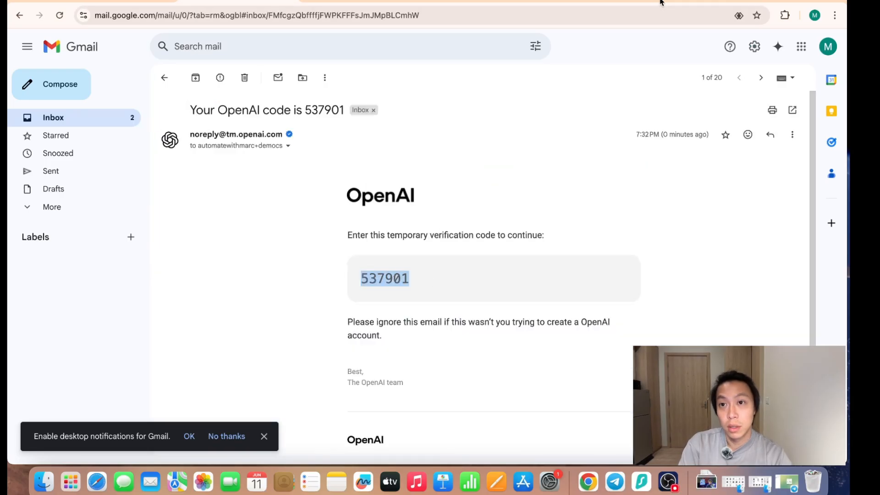
key("ctrl+Tab")
key("super+v")
left_click(444, 231)
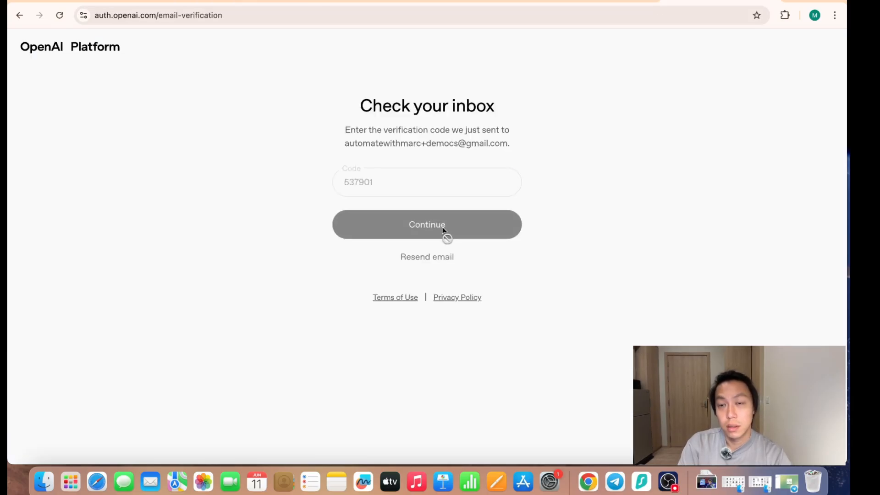
- Enter the account holder's name and date of birth and continue the OpenAI sign-up
type("AWM")
left_click(420, 270)
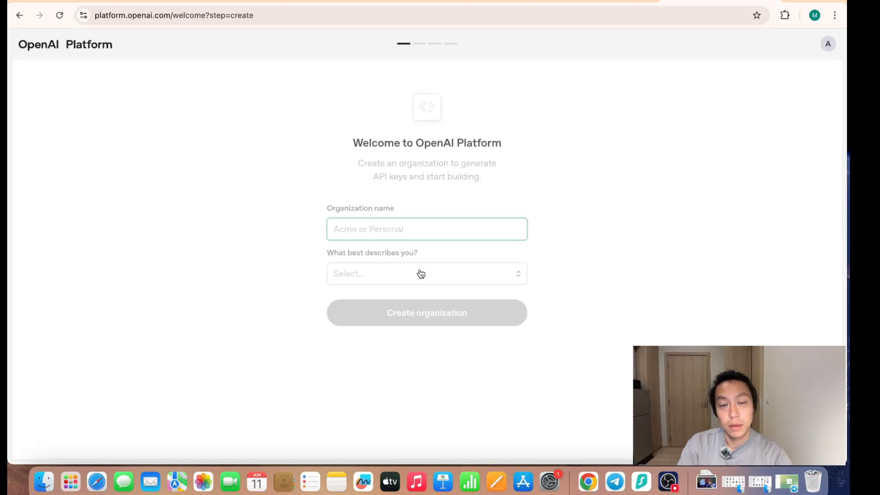
- Create an organization named Personal, described as Somewhat technical, and skip inviting the team
type("Personal")
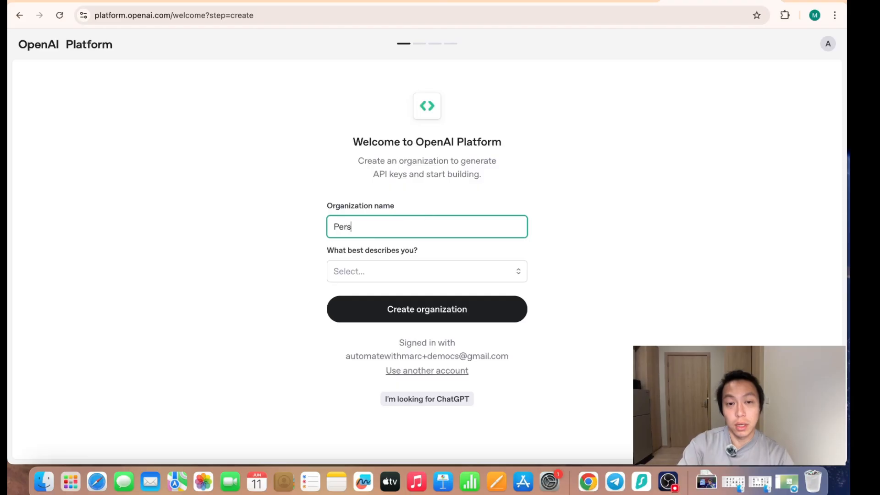
left_click(447, 277)
left_click(407, 316)
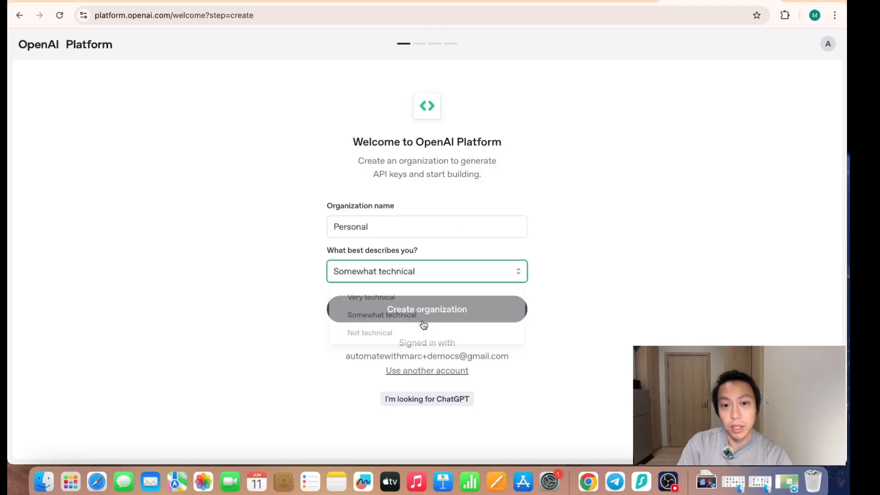
left_click(439, 319)
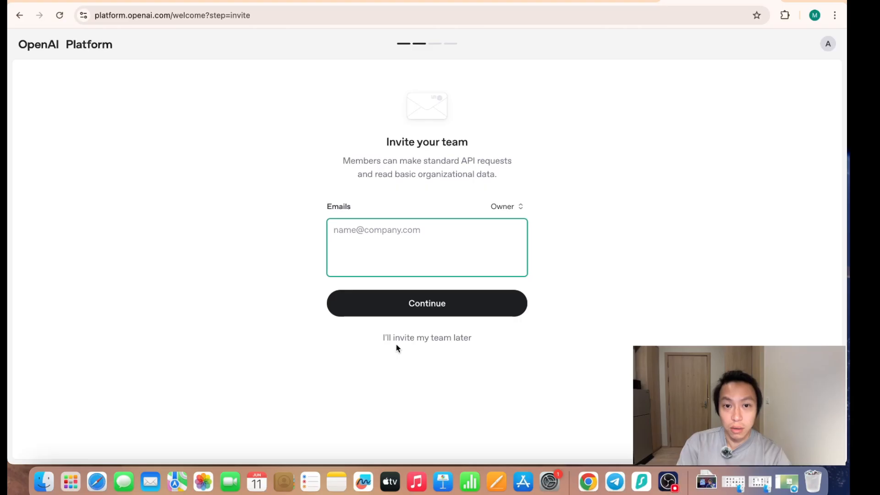
left_click(410, 343)
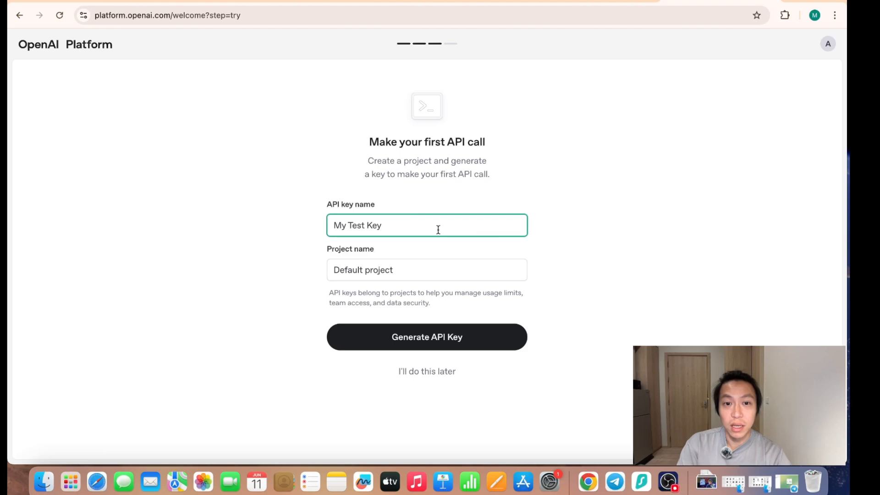
- Name the API key "n8n API Key", generate it in the Default project and copy the key
left_click_drag(364, 224, 316, 225)
key("BackSpace")
type("n8n API Key")
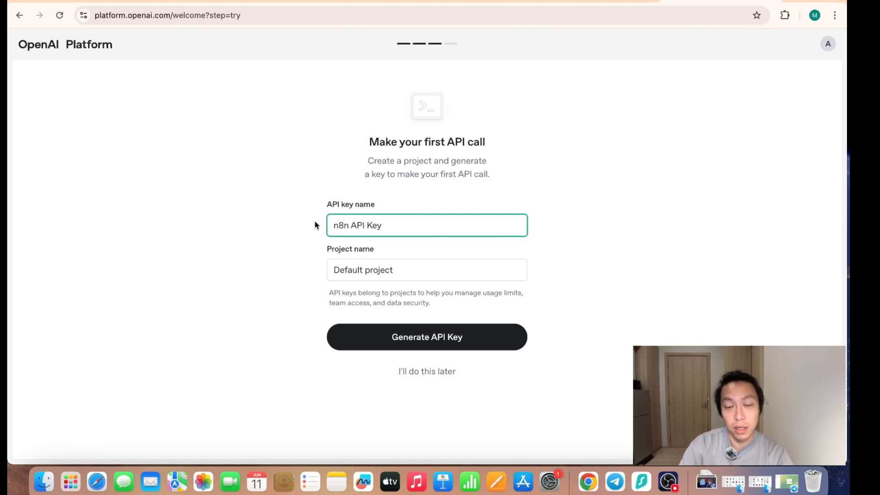
left_click(422, 340)
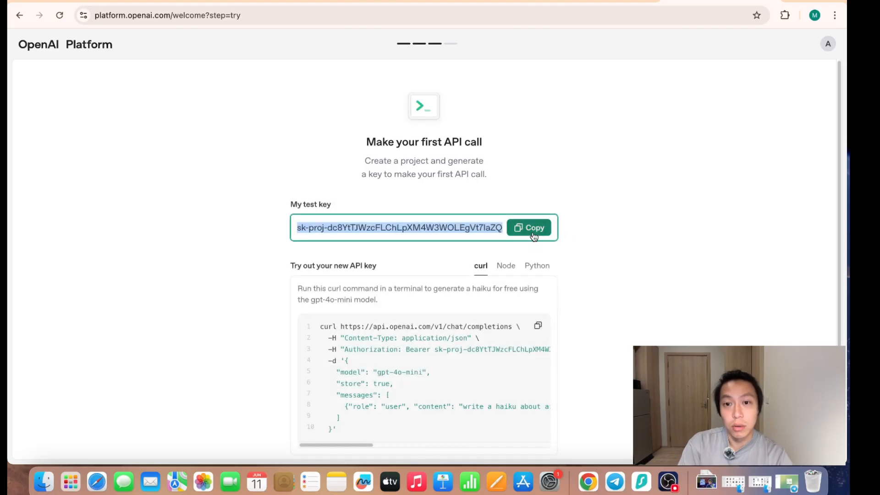
left_click(534, 235)
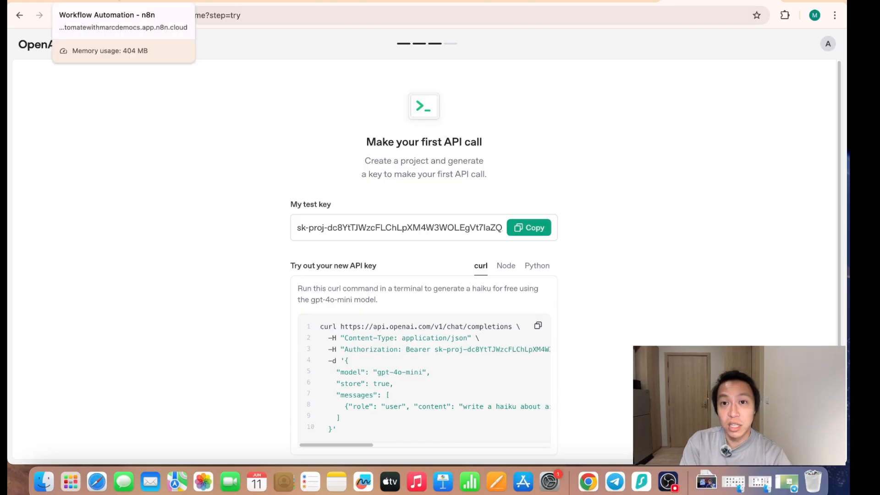
- Return to n8n, paste the API key into the OpenAI credential, save it and close the credential window
left_click(105, 2)
left_click(325, 216)
key("super+v")
left_click(225, 288)
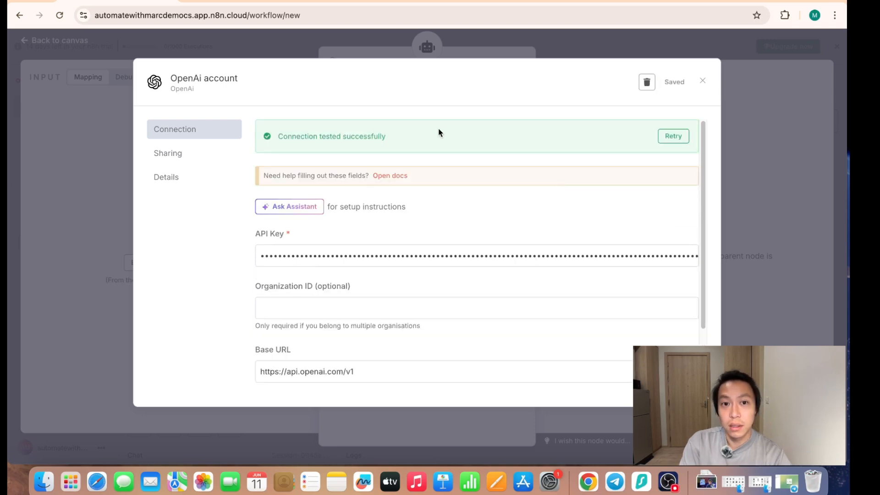
left_click(702, 81)
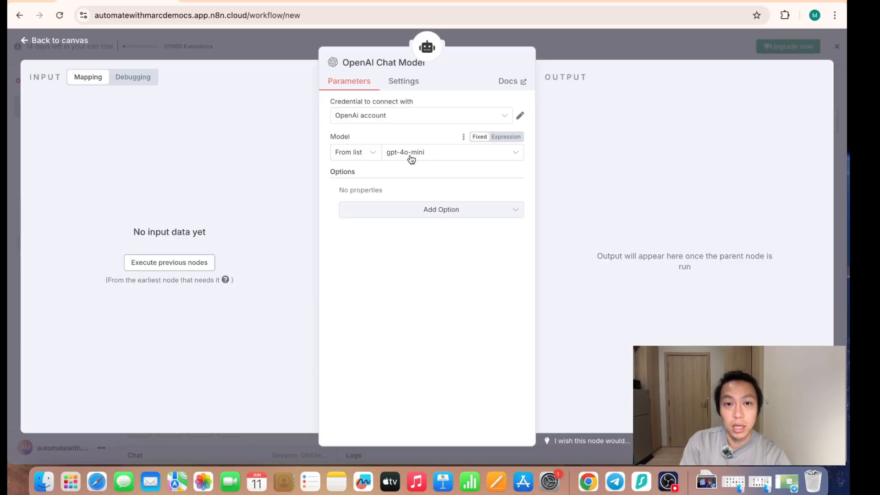
- Choose gpt-4o-mini as the OpenAI model, return to the canvas and place the chat model node below the AI Agent
left_click(433, 157)
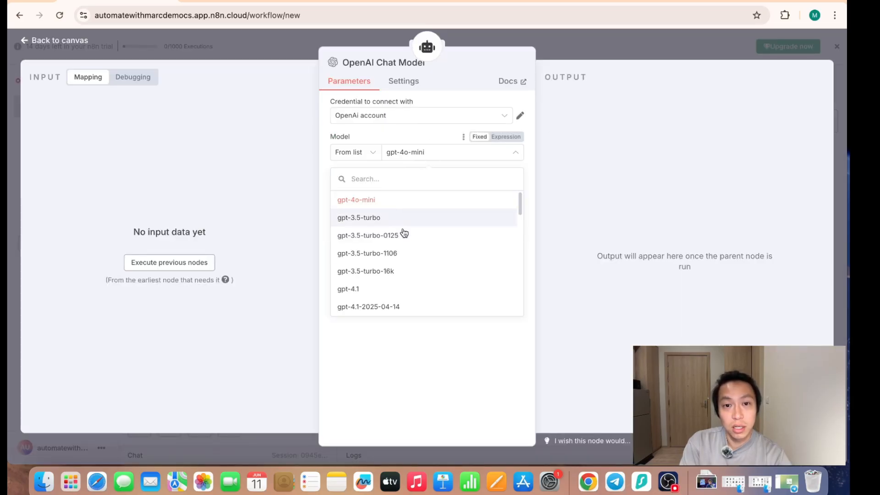
scroll(440, 277, "down", 5)
scroll(412, 239, "up", 5)
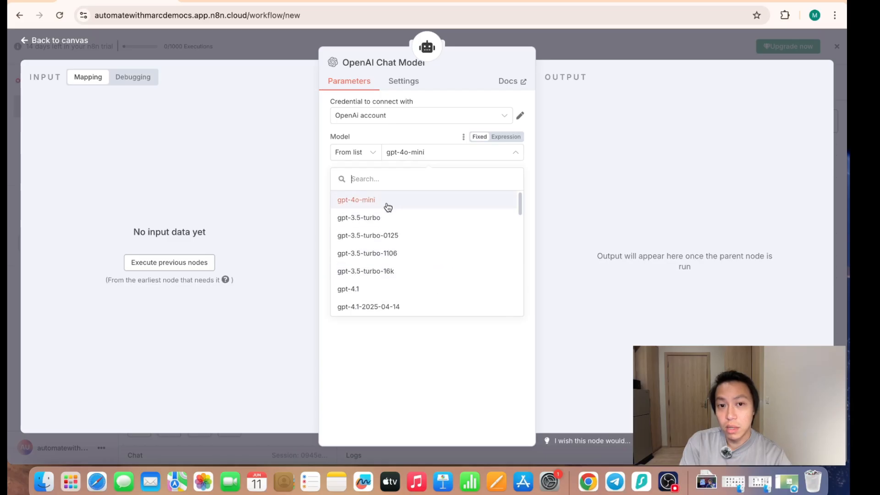
left_click(388, 203)
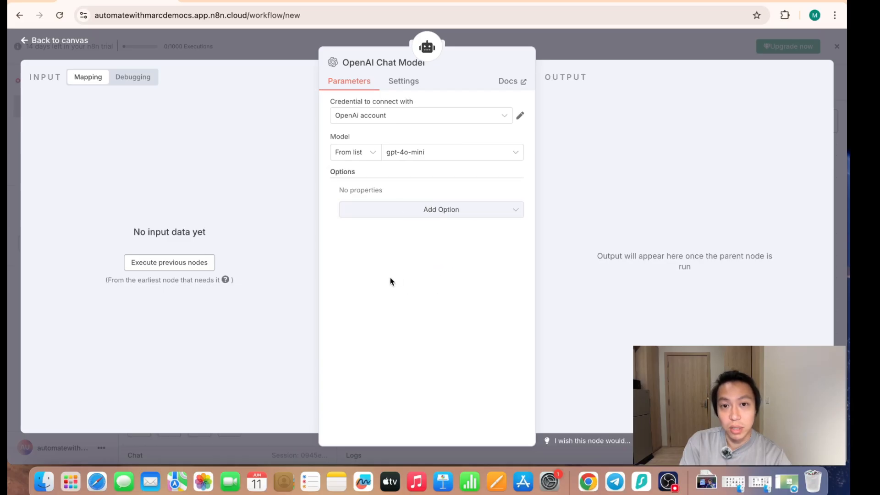
left_click(684, 45)
left_click_drag(518, 366, 476, 352)
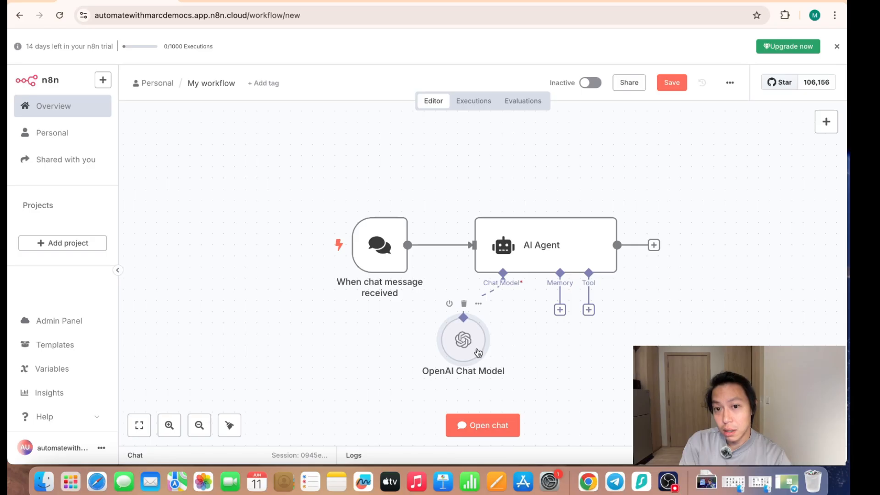
- Attach Simple Memory to the AI Agent with its default settings and place it below the agent beside the chat model
left_click(559, 310)
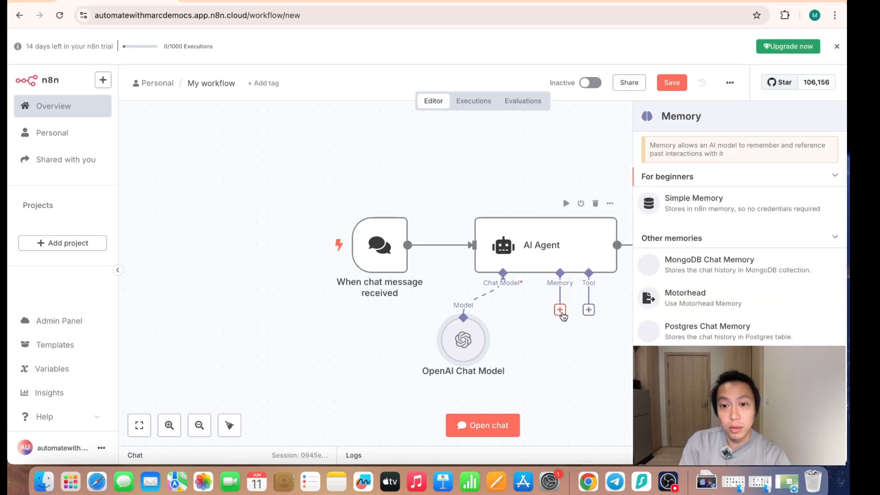
left_click(745, 210)
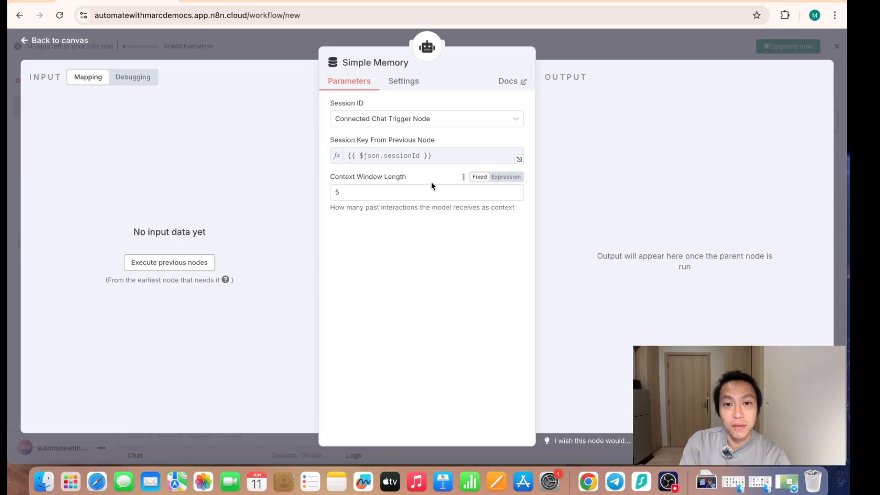
left_click(620, 54)
left_click_drag(565, 371, 565, 350)
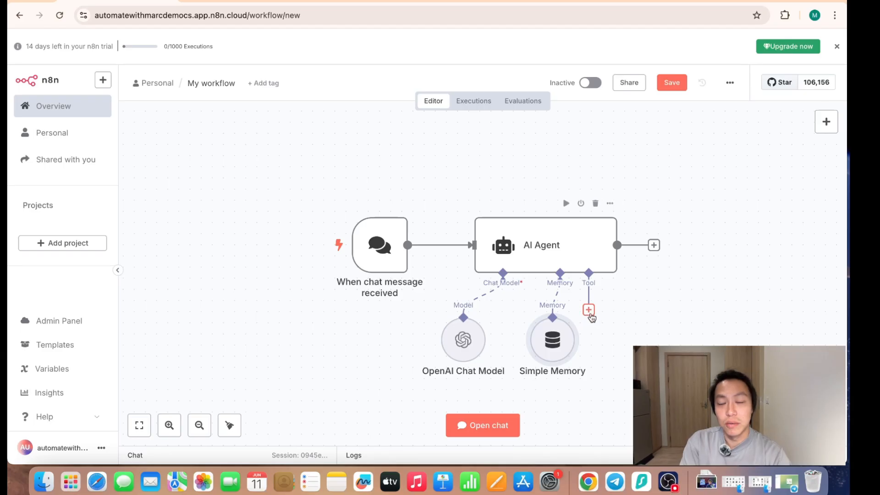
- Search the agent's tools for "docs" and attach the Google Docs Tool to the AI Agent
left_click(589, 310)
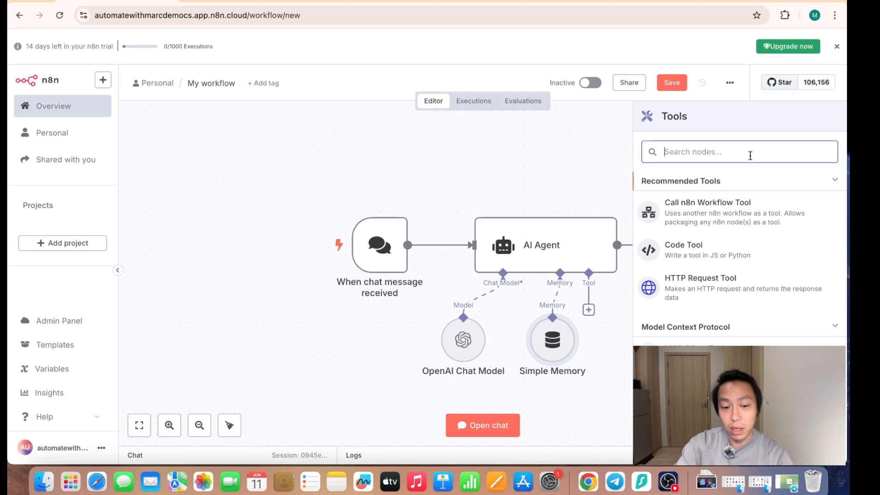
type("docs")
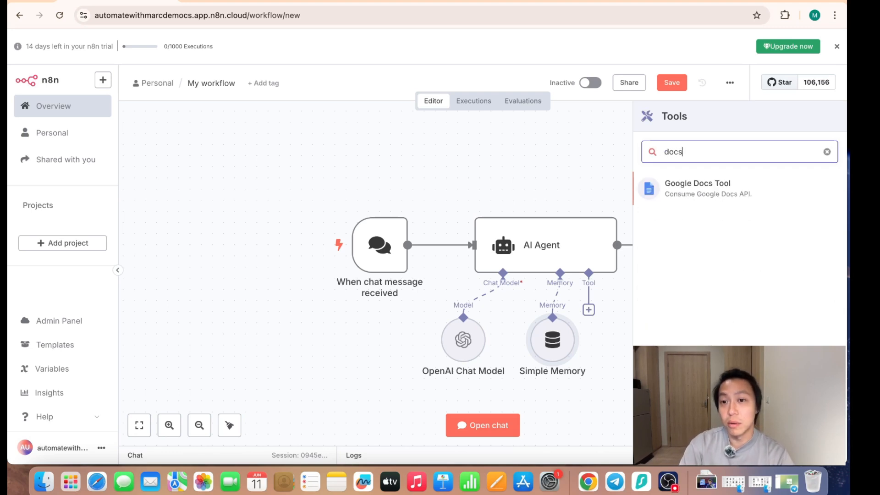
left_click(751, 194)
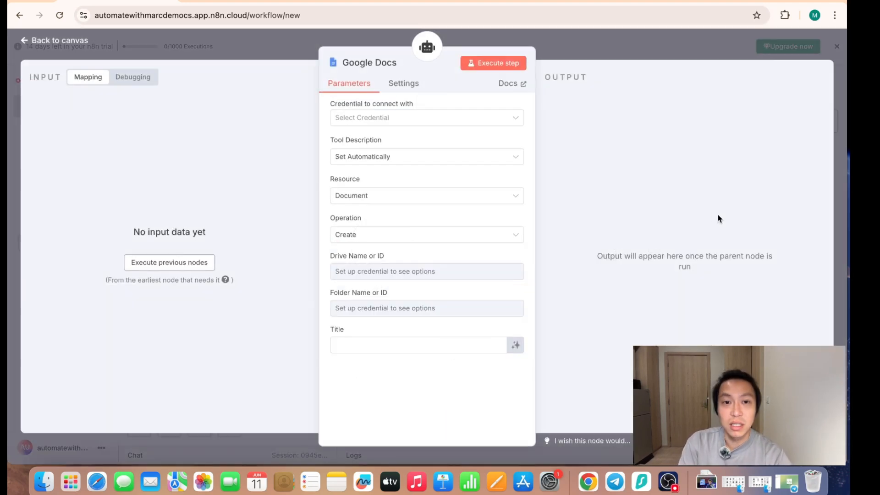
- Start a new credential for the Google Docs tool and open the Google Cloud console in a new browser tab
left_click(484, 123)
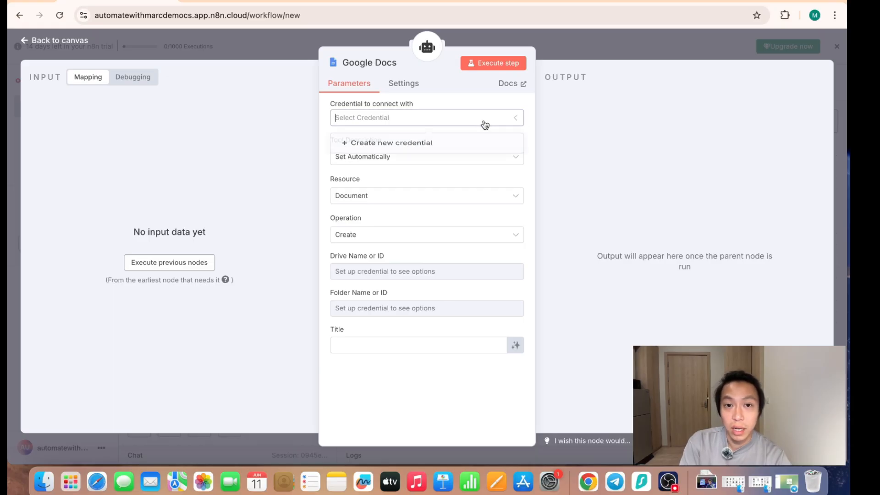
left_click(419, 152)
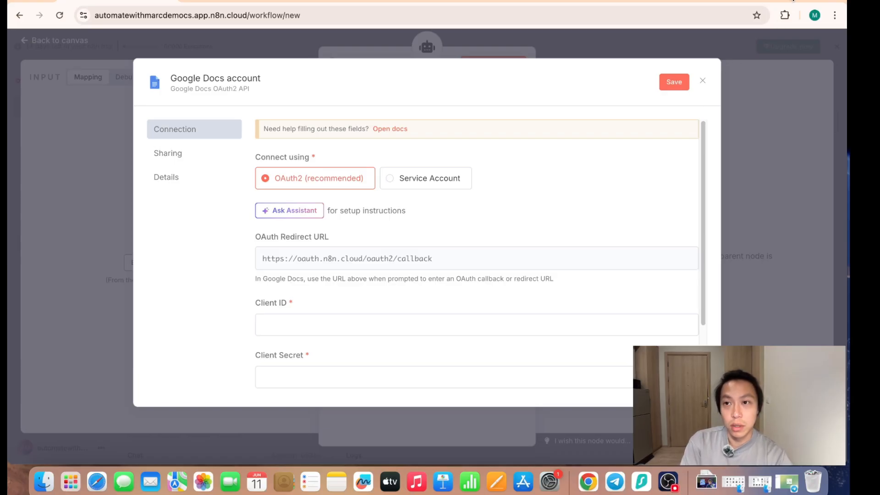
key("super+t")
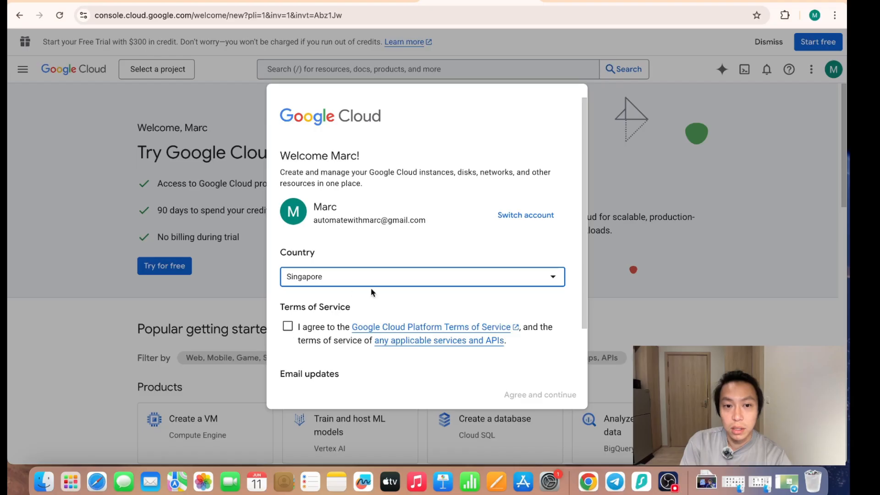
- Accept the Google Cloud terms of service with Singapore as the country and start a new project
left_click(288, 326)
left_click(542, 395)
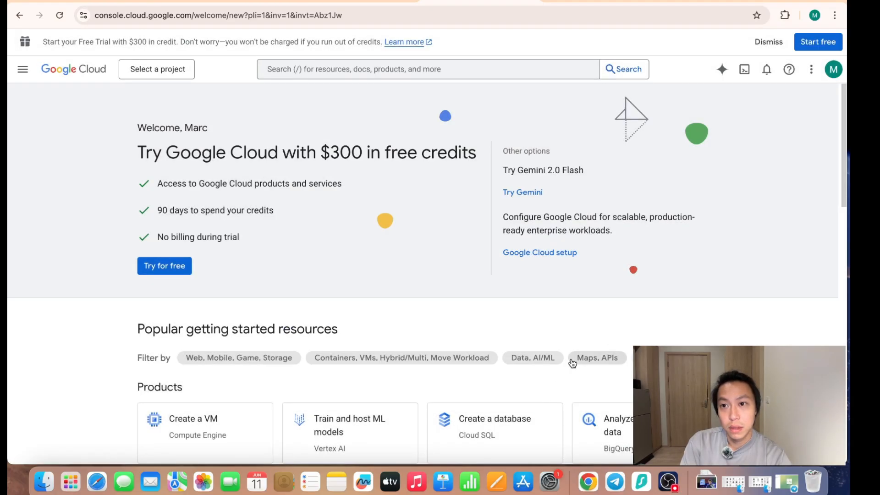
left_click(150, 69)
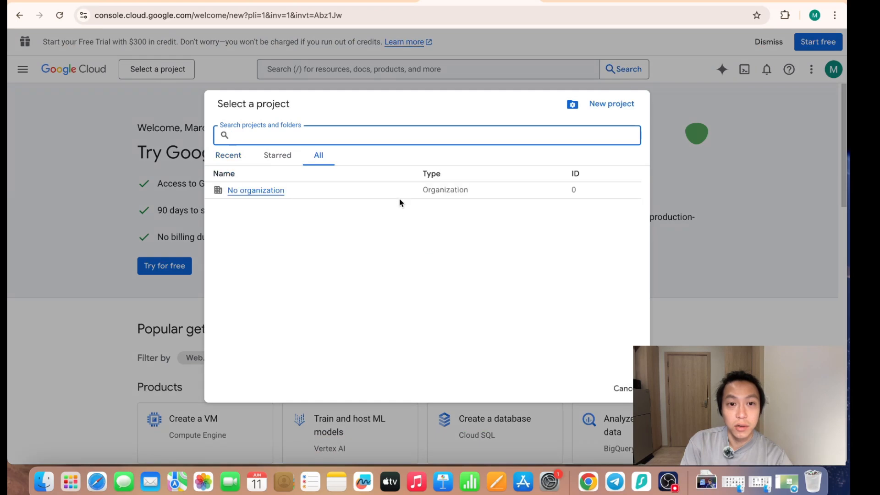
left_click(596, 106)
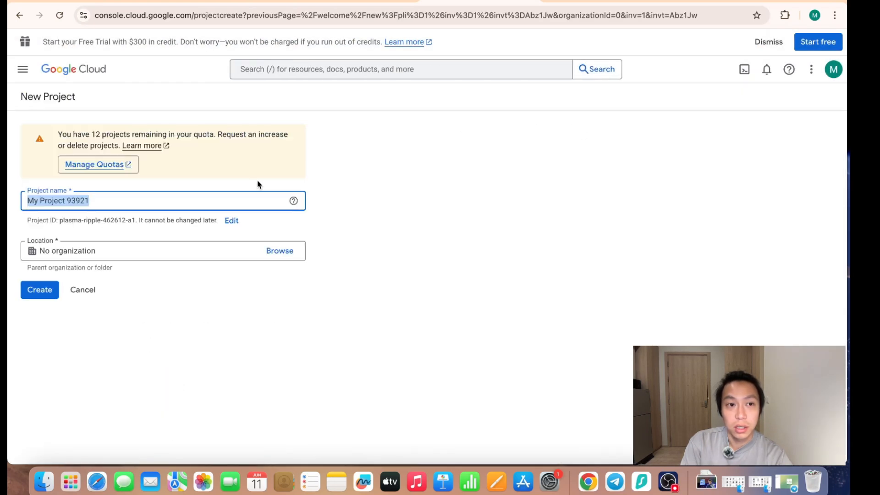
- Name the project "My n8n oAuth Project" and create it without an organization
left_click(134, 204)
left_click_drag(119, 202, 67, 202)
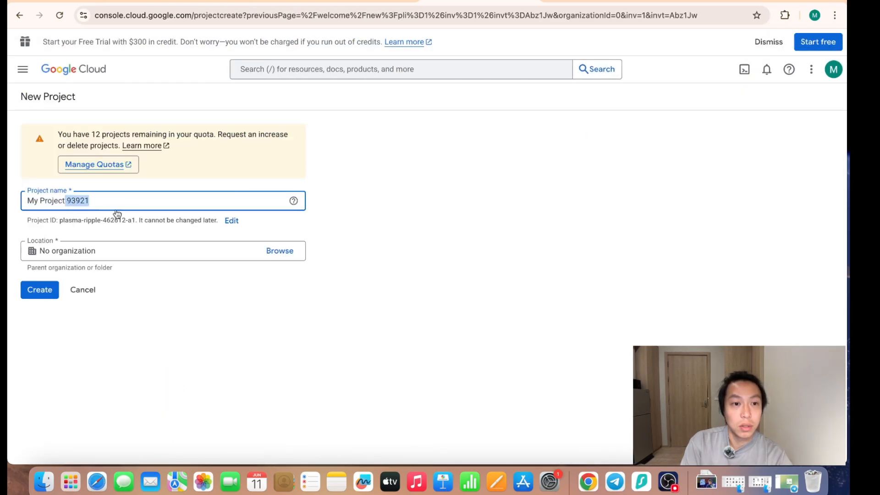
key("BackSpace")
key("BackSpace")
key("BackSpace")
key("BackSpace")
key("BackSpace")
key("BackSpace")
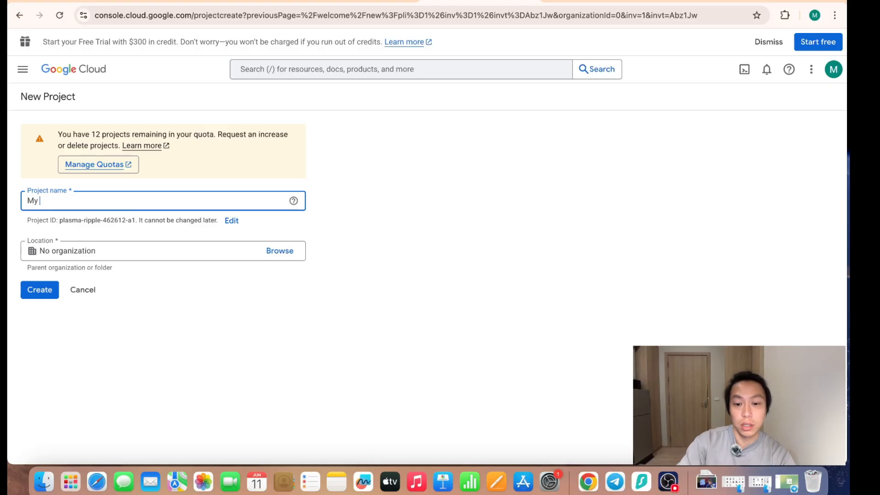
type("n8n oAuth Project")
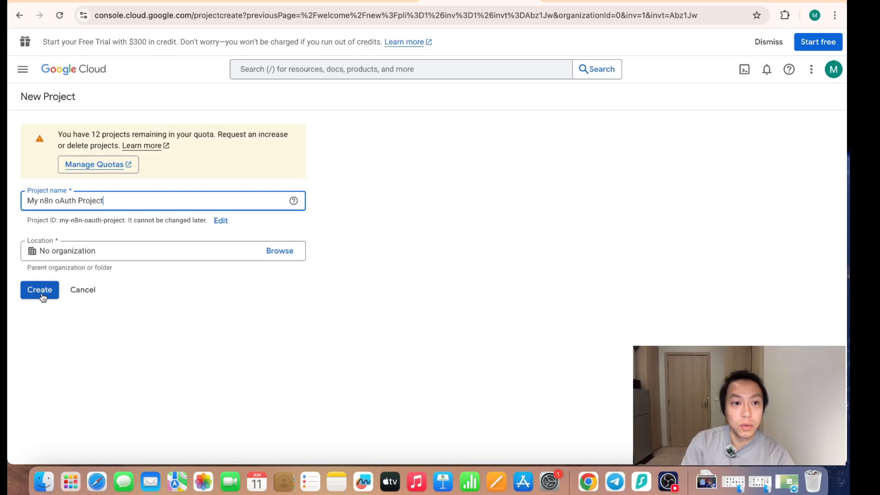
left_click(81, 256)
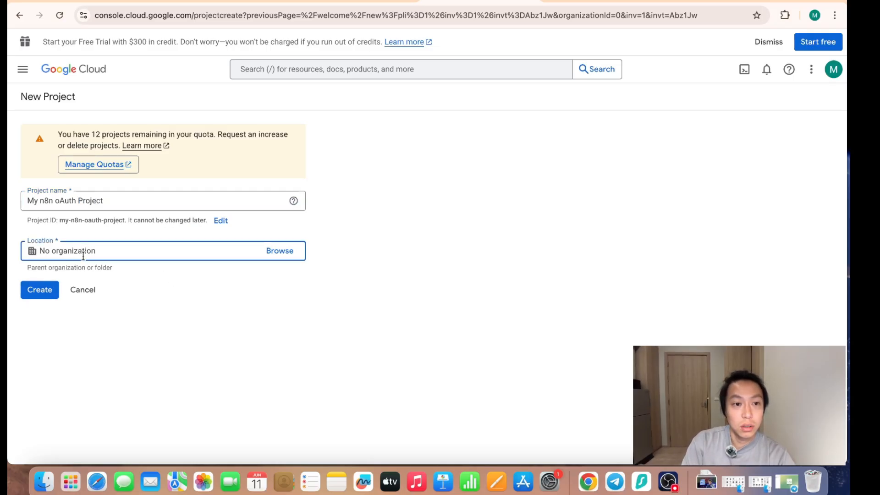
left_click(40, 289)
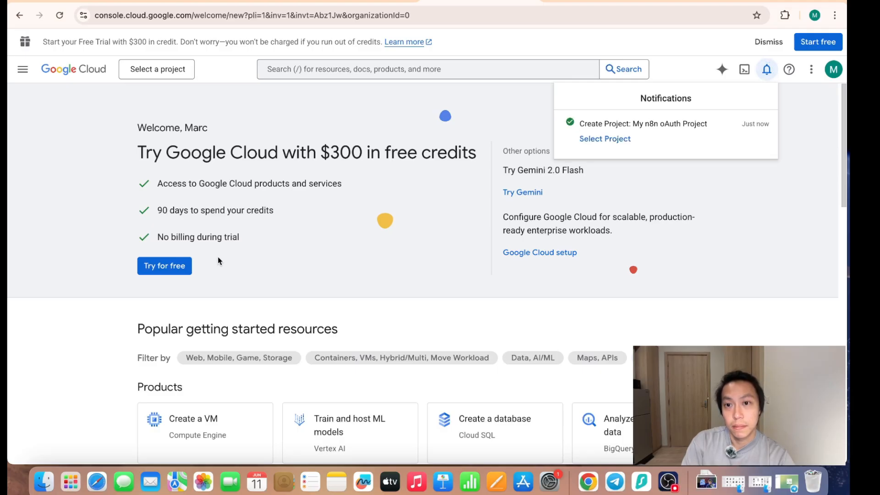
- Switch to My n8n oAuth Project and start configuring its OAuth consent screen, dismissing the introductory hint
left_click(604, 138)
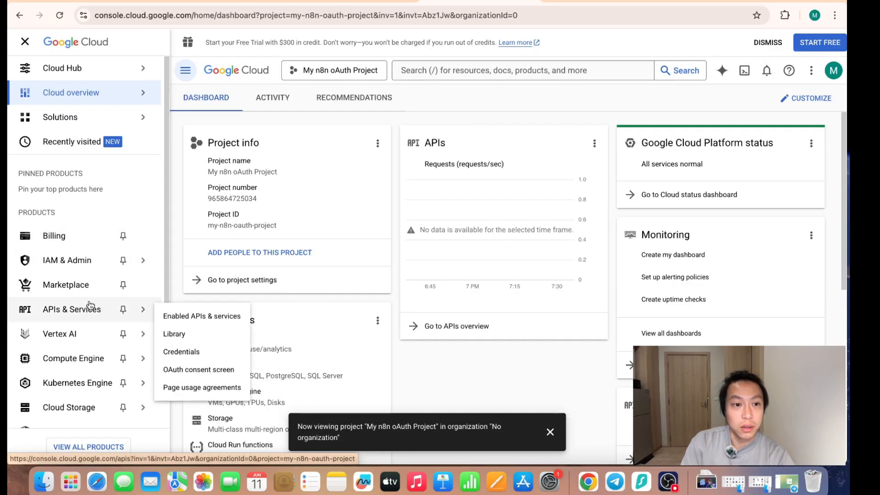
left_click(75, 317)
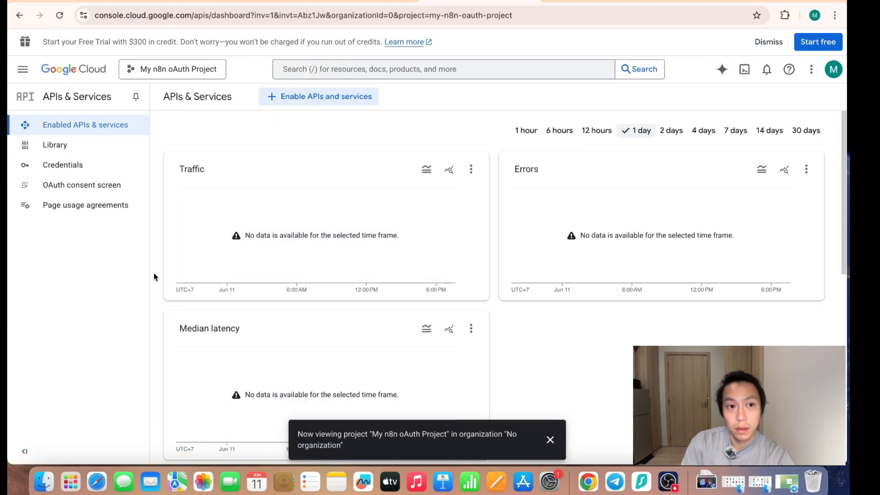
left_click(93, 191)
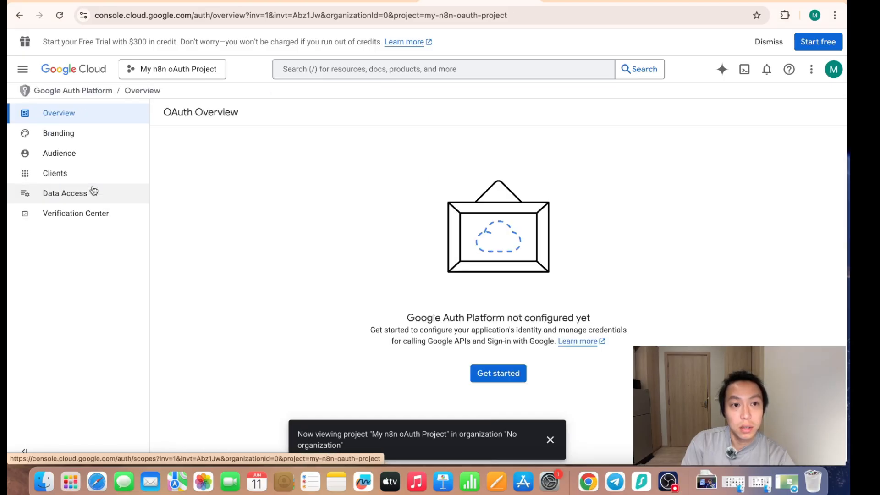
left_click(503, 373)
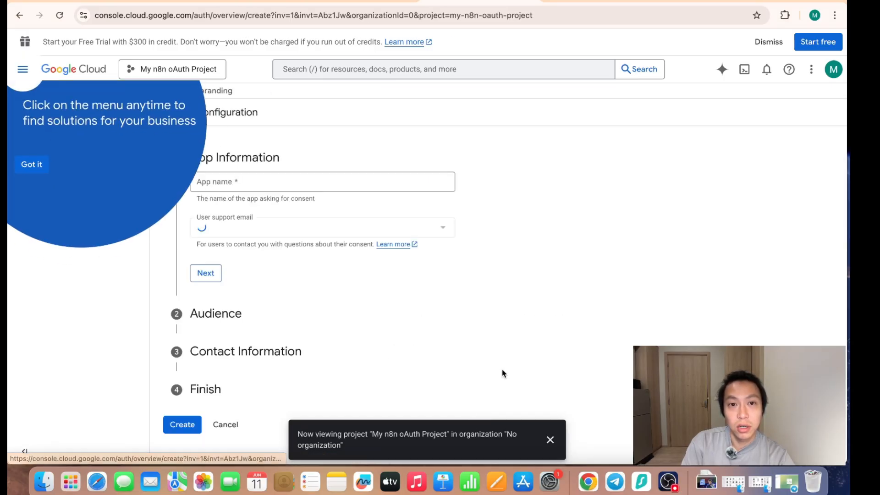
left_click(37, 165)
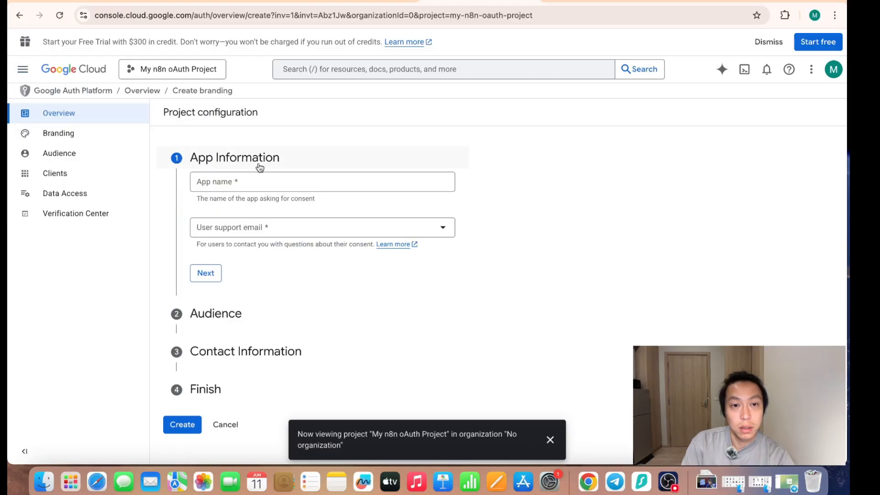
- Set the app name to "n8n OAuth", choose the account's own email for user support and continue to the audience settings
left_click(334, 182)
type("n8n OAuth")
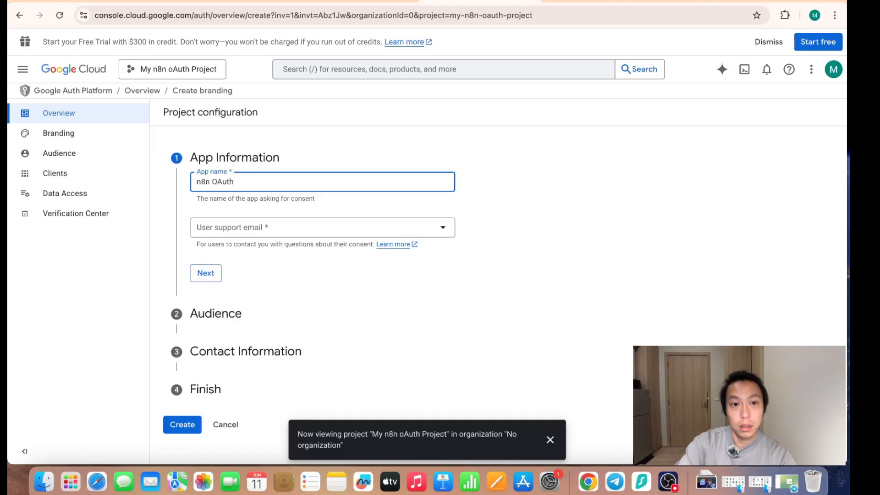
left_click(351, 233)
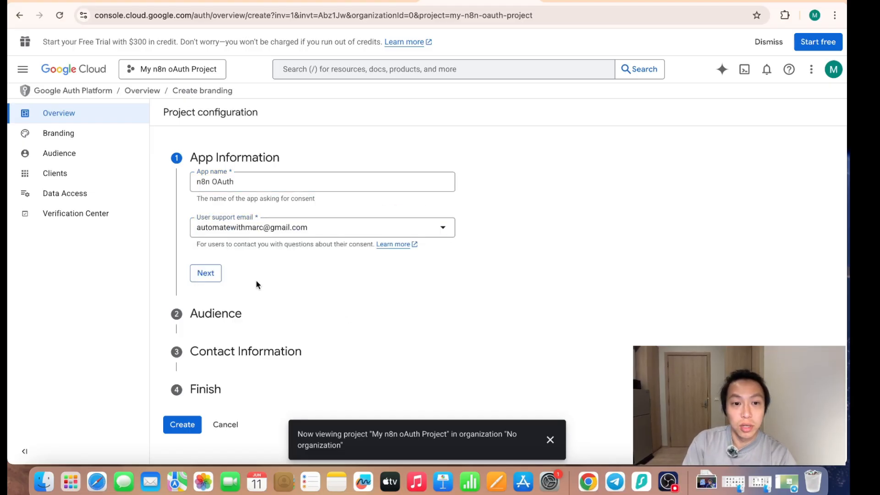
left_click(206, 274)
- Set the audience to External and enter the contact email address for project notifications
left_click(197, 287)
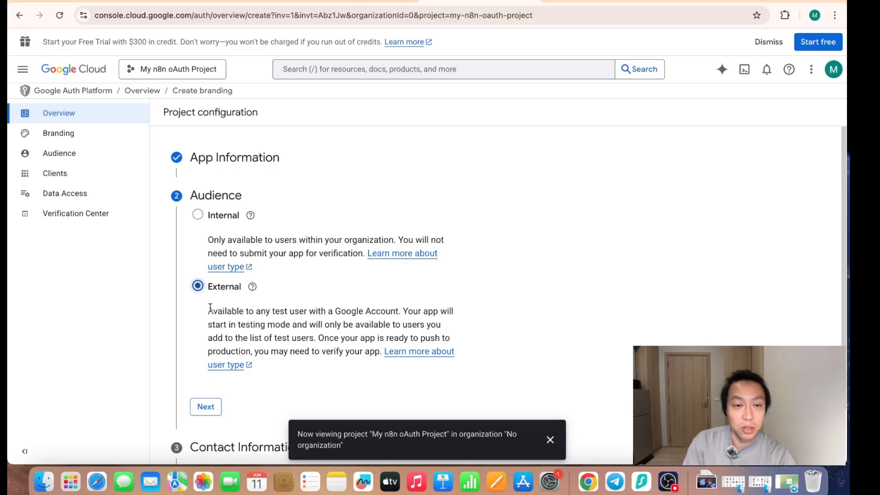
left_click(206, 406)
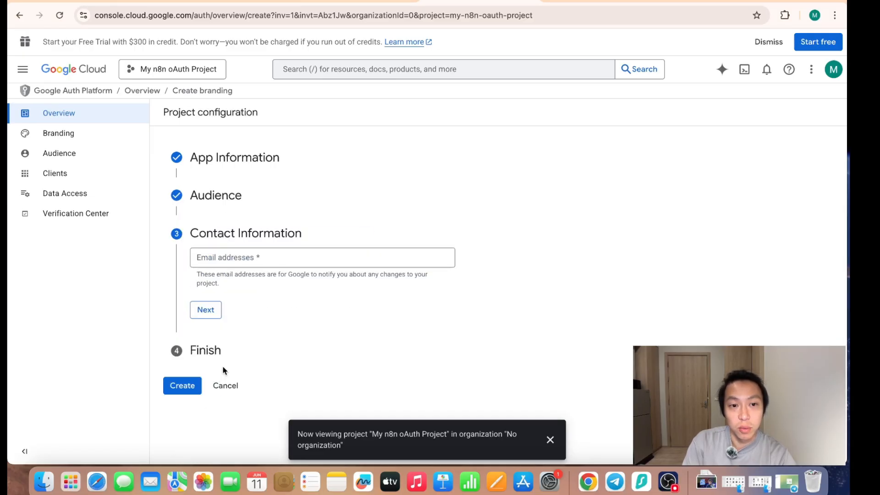
left_click(268, 258)
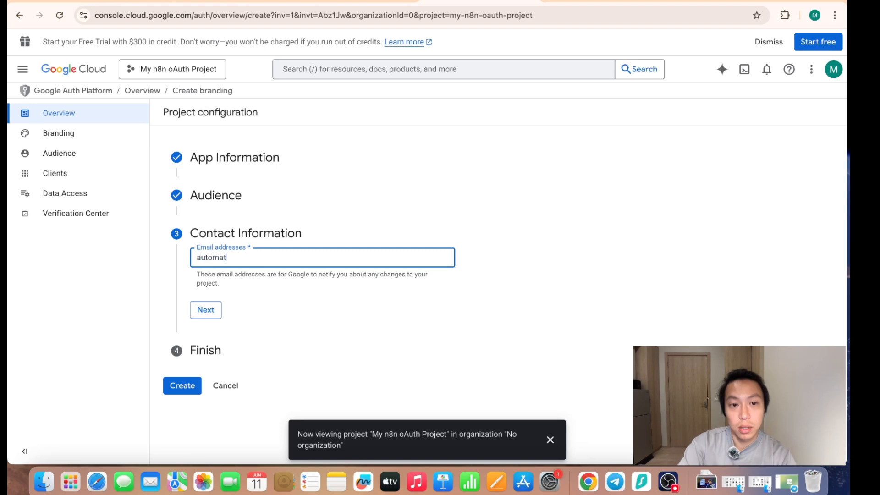
left_click(202, 315)
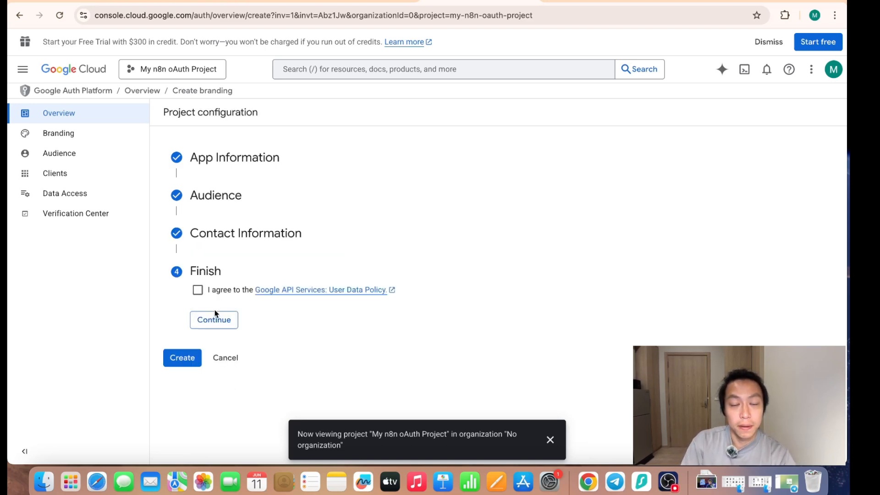
- Agree to the Google API Services user data policy and create the OAuth configuration
left_click(205, 290)
left_click(213, 320)
left_click(188, 306)
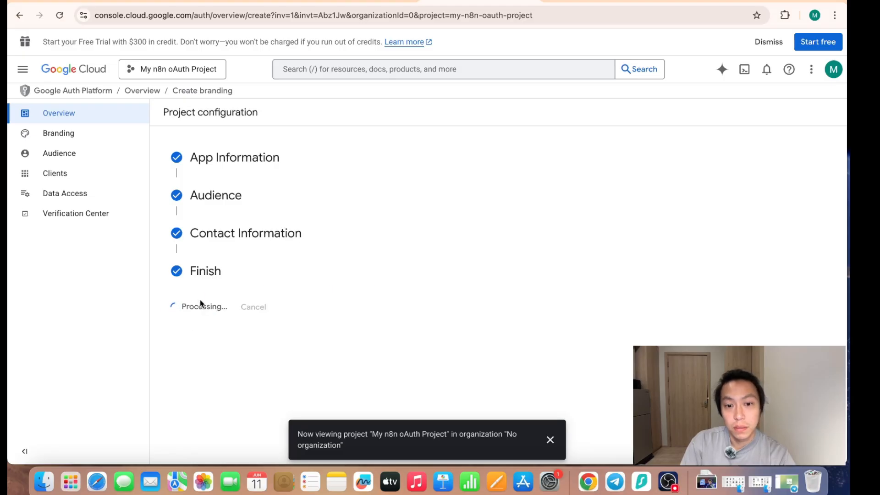
left_click(549, 439)
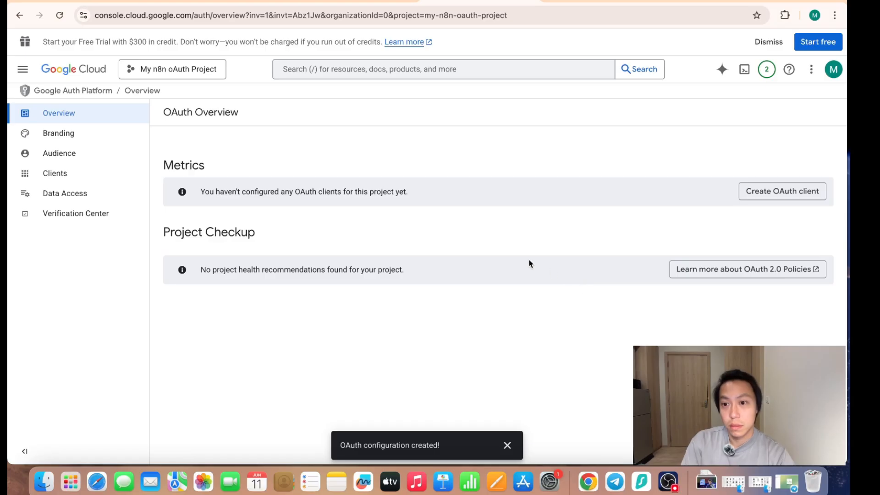
- Start a new OAuth client with the application type Web application and name it "Web client n8n"
left_click(95, 173)
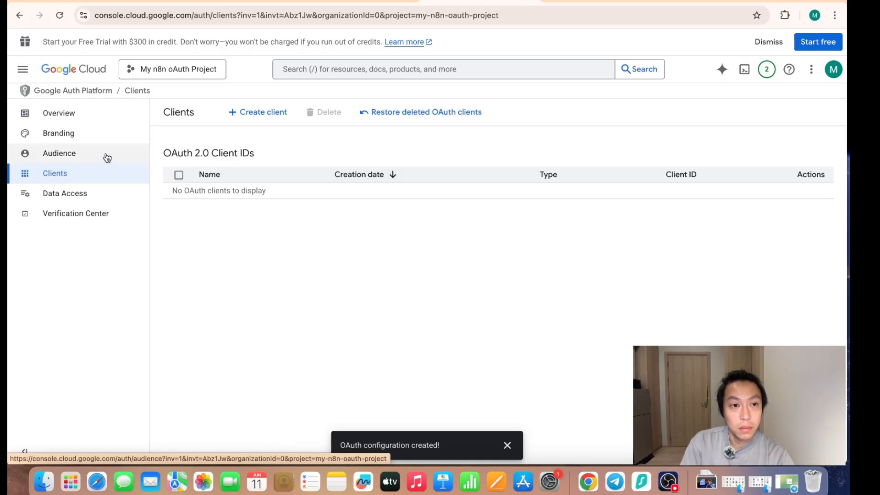
left_click(252, 112)
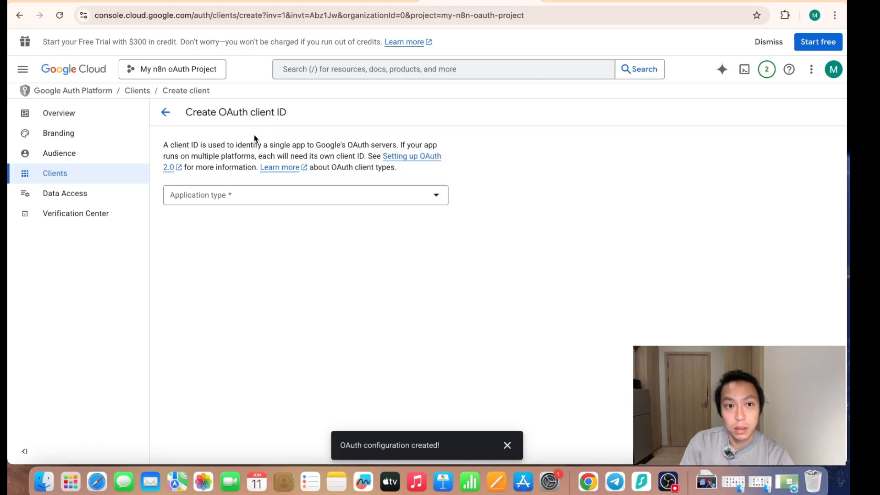
left_click(380, 196)
left_click(299, 202)
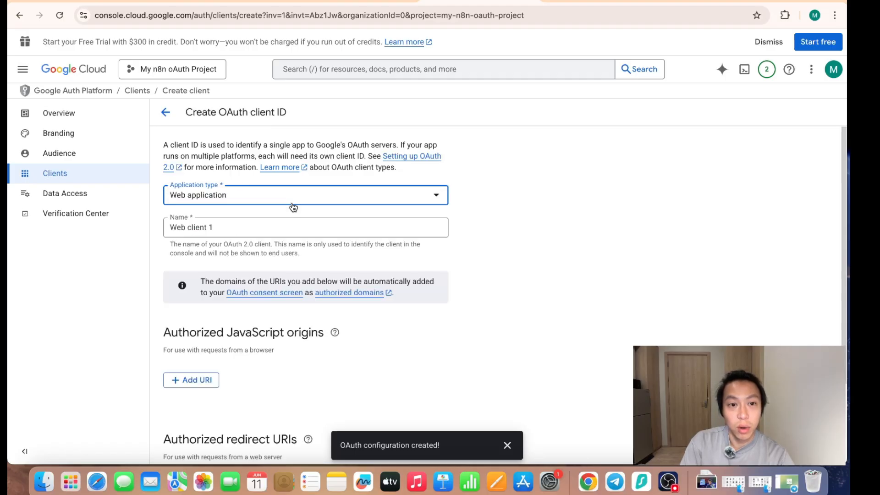
left_click(265, 234)
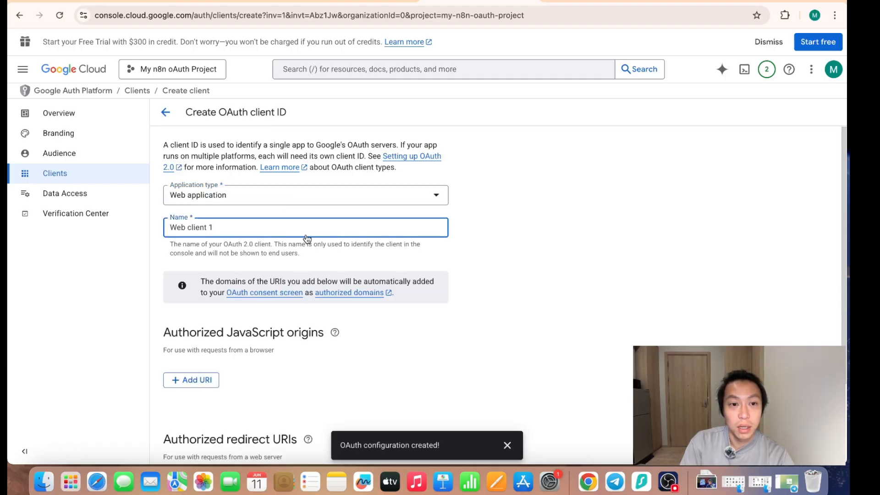
key("BackSpace")
type("n8n")
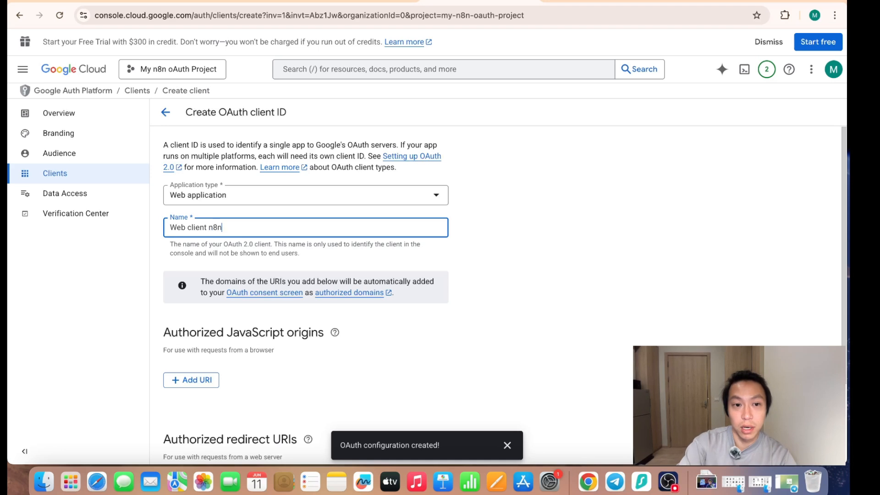
left_click(402, 341)
scroll(404, 332, "down", 2)
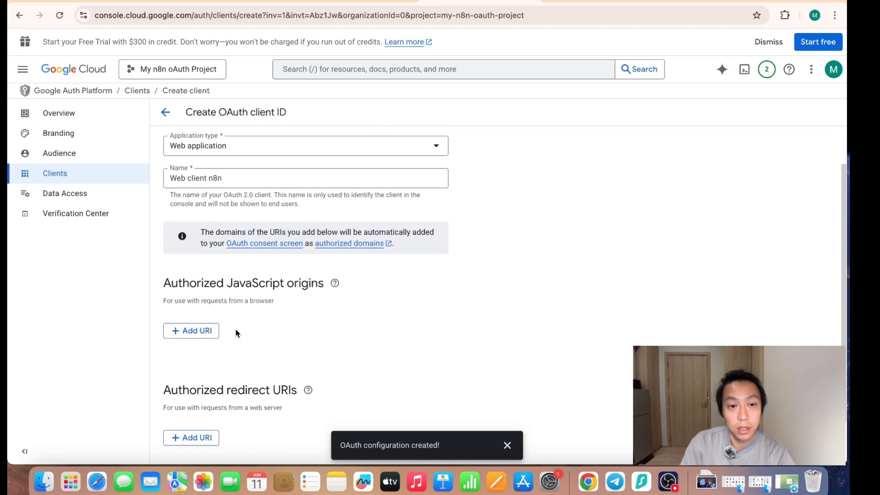
scroll(238, 402, "down", 2)
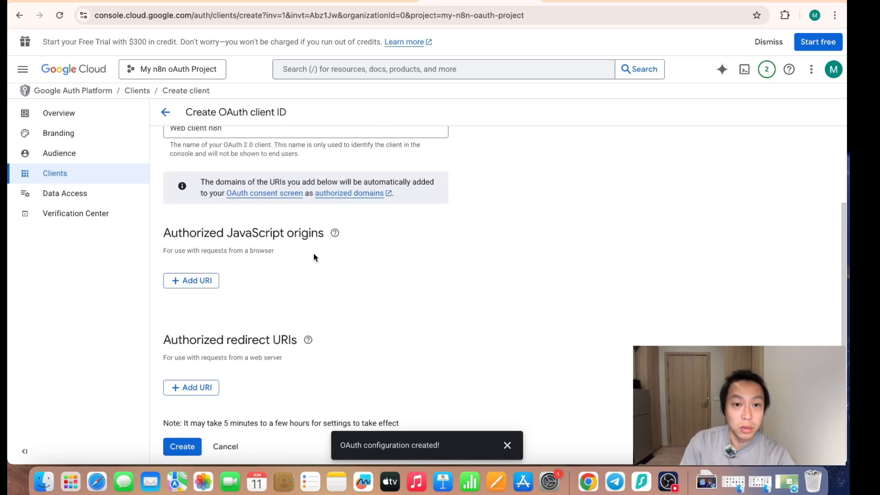
scroll(320, 362, "up", 4)
scroll(229, 375, "down", 4)
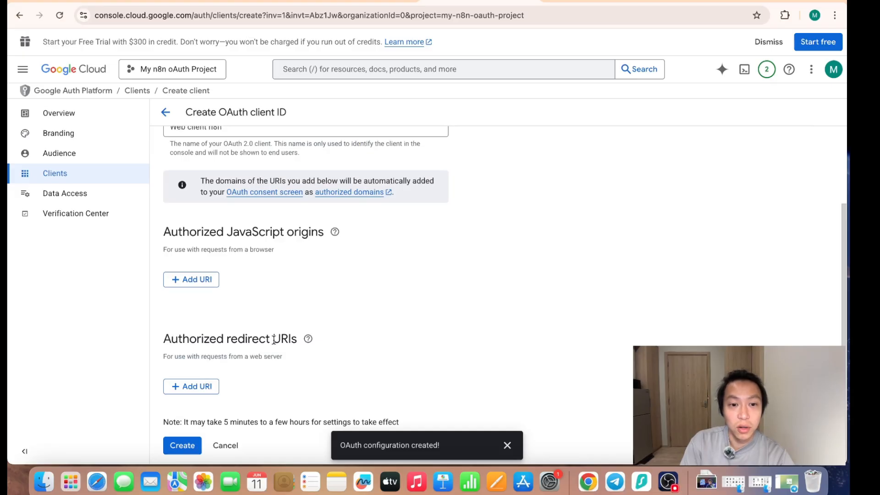
left_click(191, 388)
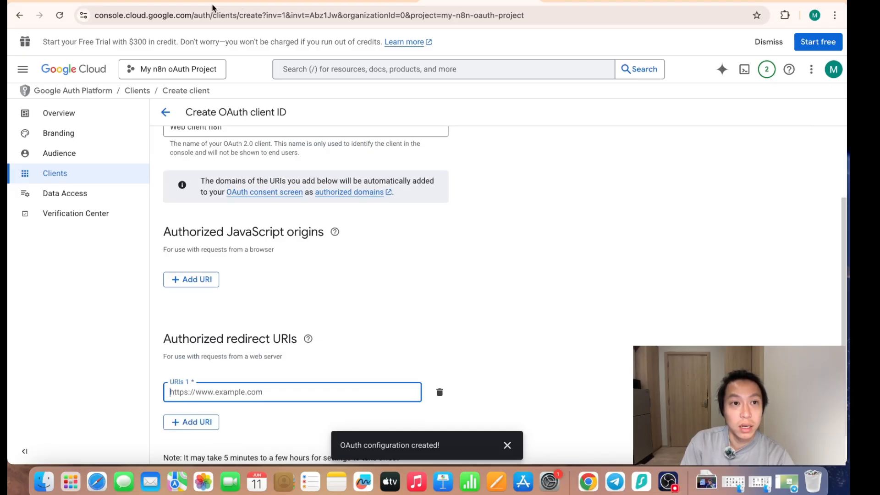
left_click(117, 2)
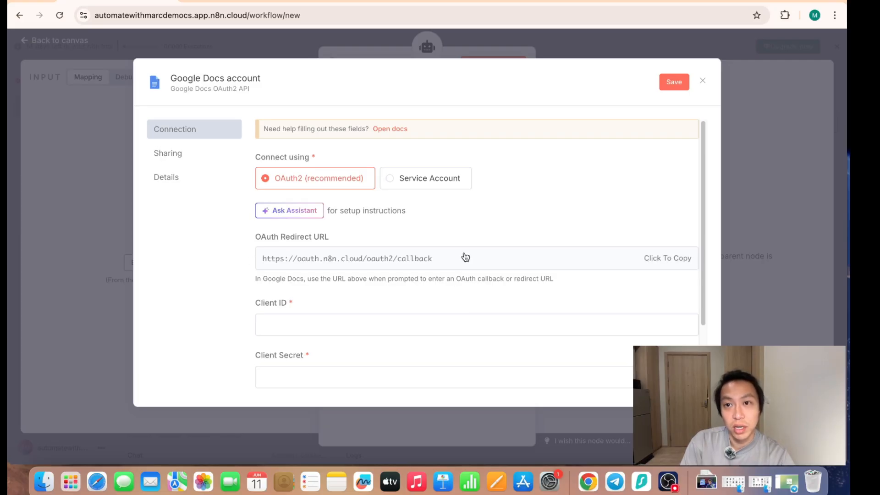
left_click(570, 2)
left_click(481, 1)
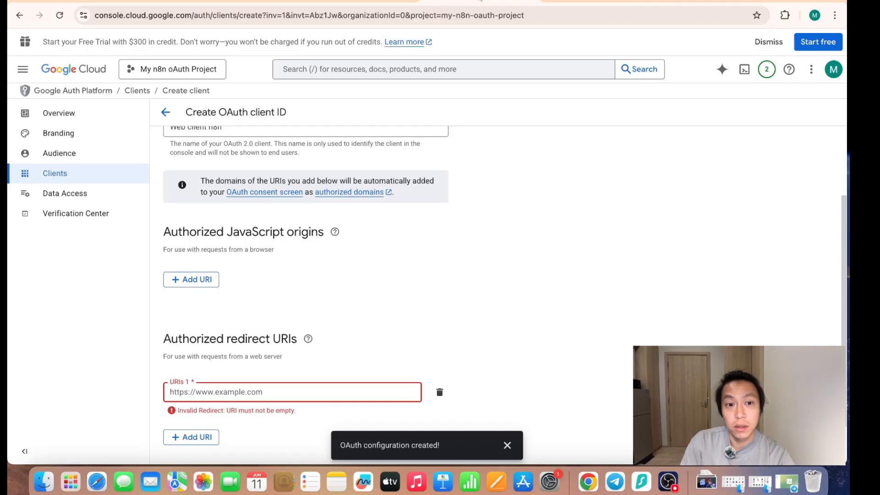
type("https://oauth.n8n.cloud/oauth2/callback")
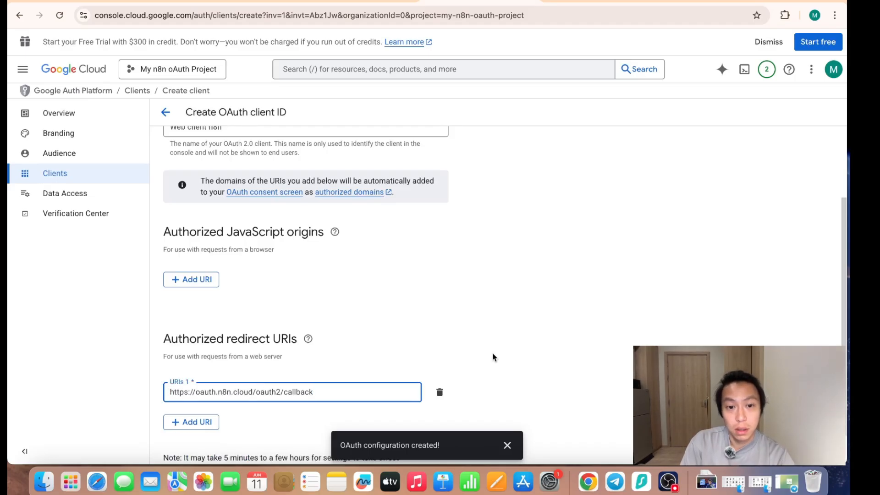
scroll(279, 420, "down", 1)
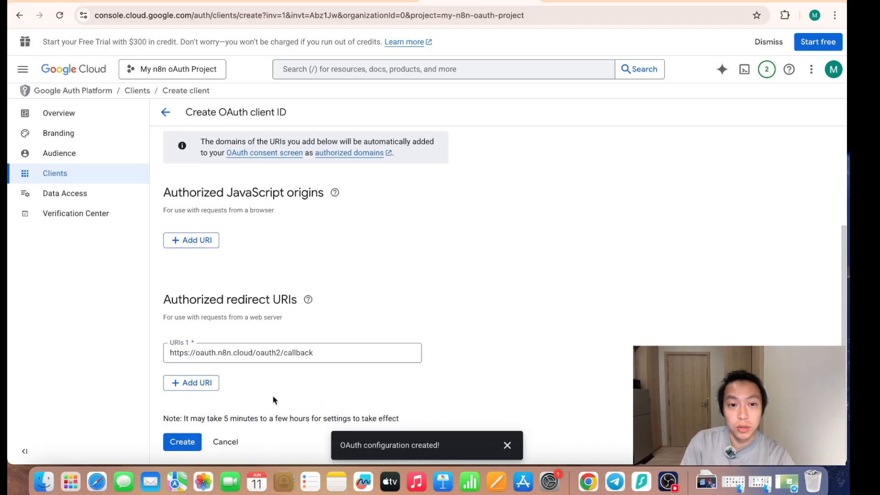
left_click(185, 441)
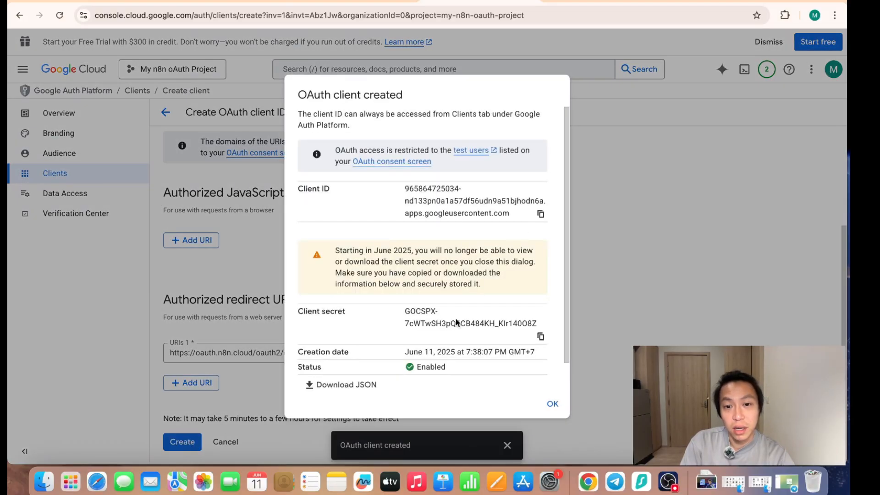
- Copy the new OAuth client's client ID and client secret into the Google Docs account credential in n8n
left_click(541, 213)
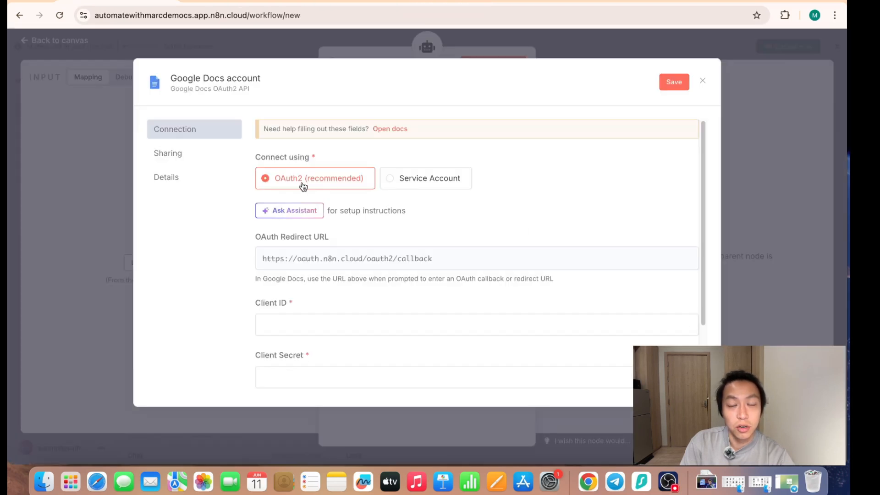
left_click(337, 327)
key("super+v")
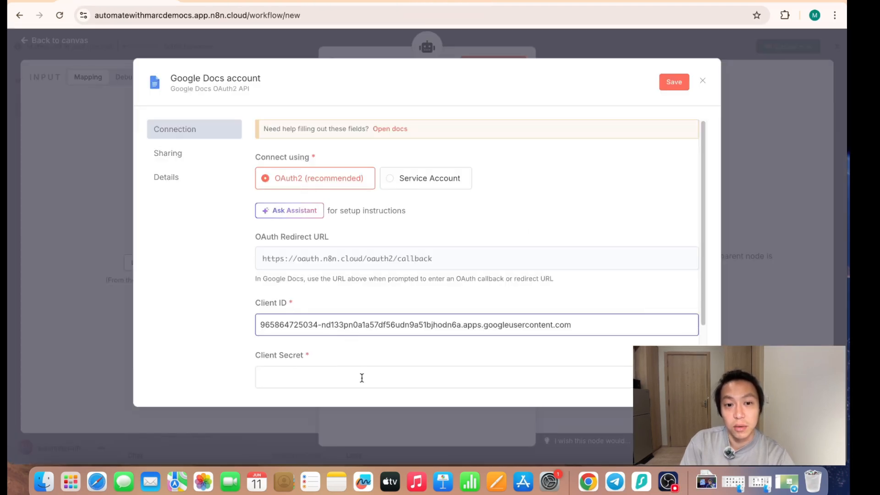
left_click(492, 2)
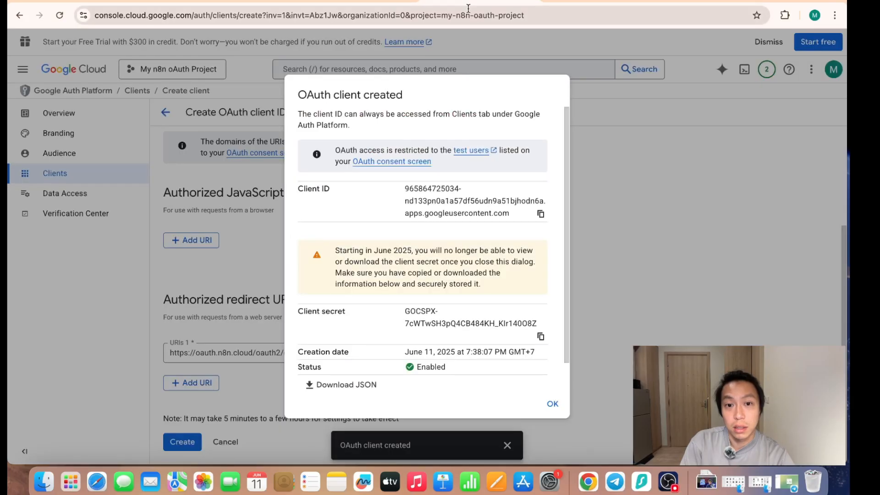
left_click(542, 336)
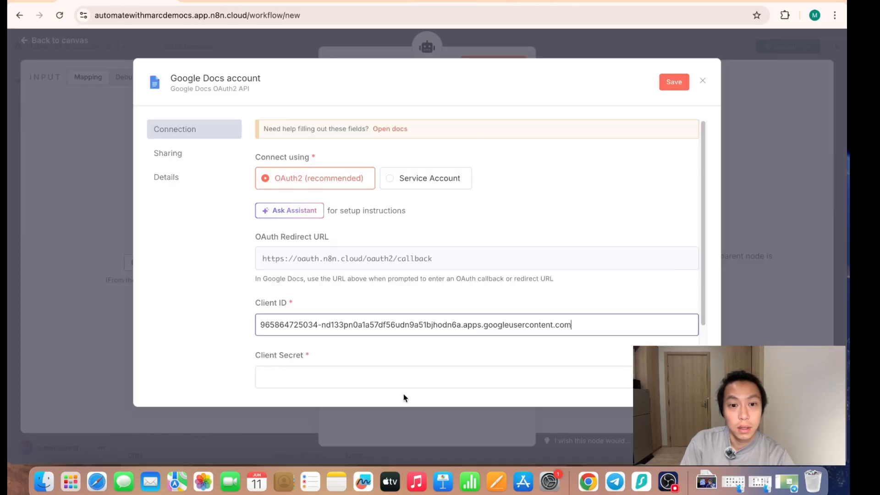
left_click(383, 375)
key("super+v")
- Try to sign in with Google from the Google Docs credential using the existing account
scroll(467, 343, "down", 3)
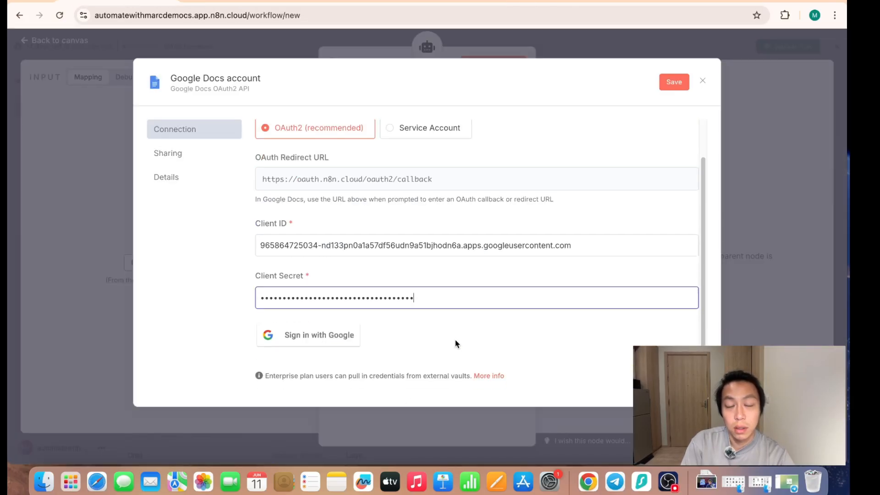
left_click(338, 340)
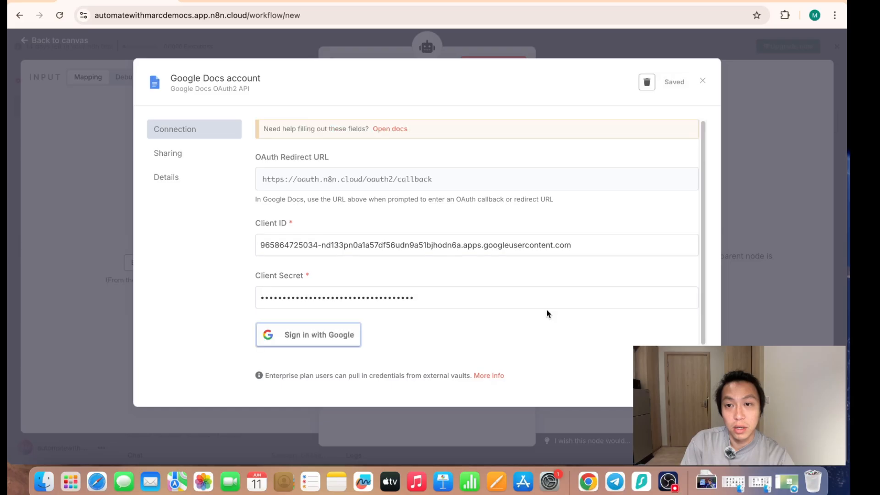
left_click(149, 156)
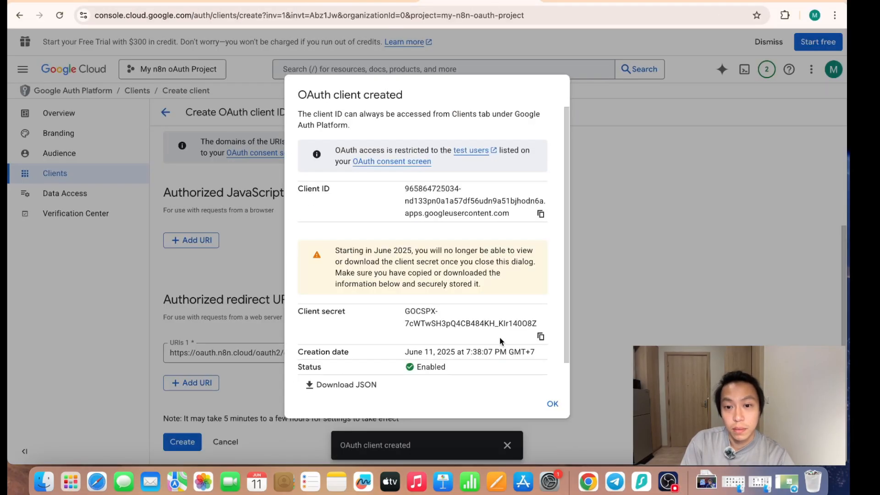
- In Google Cloud, dismiss the created client's details and publish the OAuth app to production in the audience settings
left_click(553, 404)
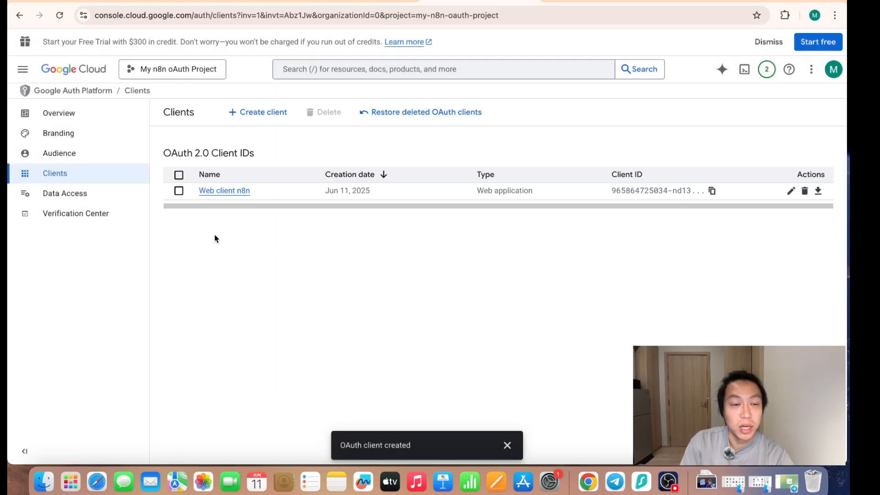
left_click(85, 158)
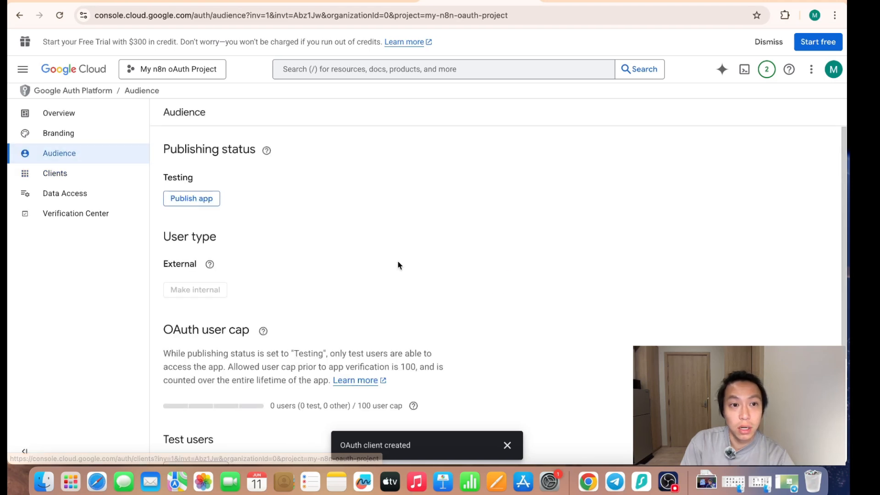
left_click(199, 202)
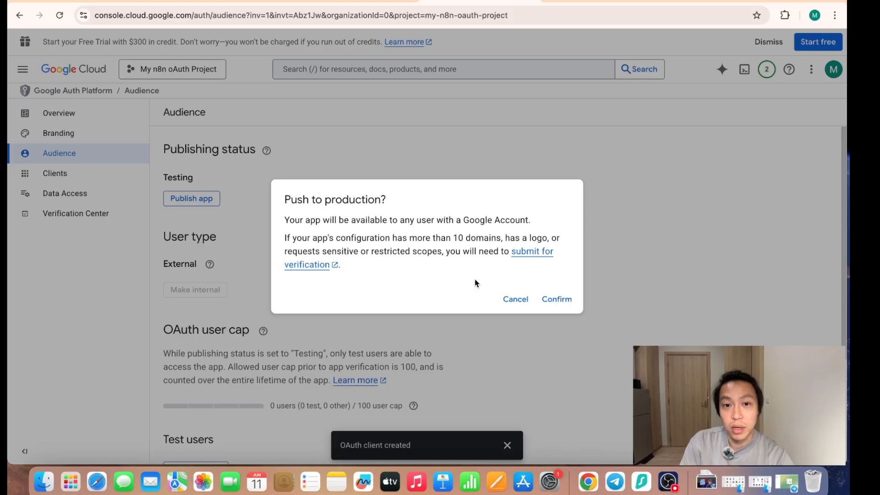
left_click(562, 300)
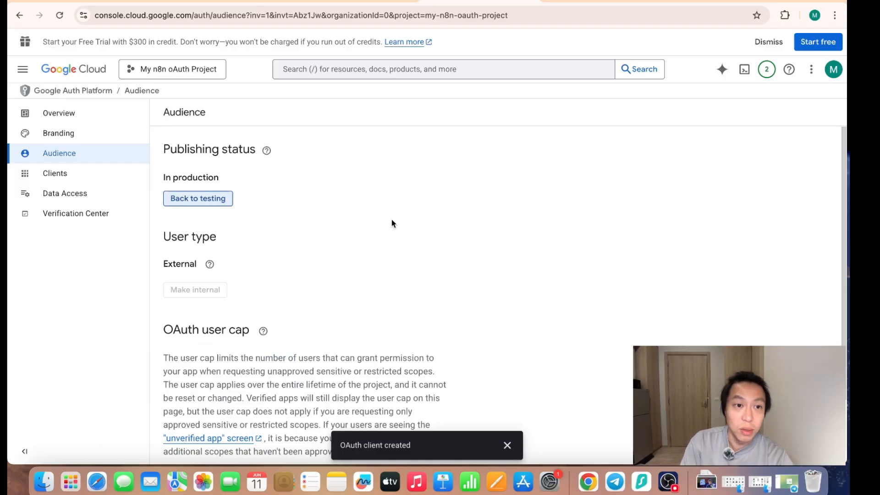
scroll(339, 326, "down", 2)
scroll(365, 349, "up", 2)
scroll(365, 349, "down", 2)
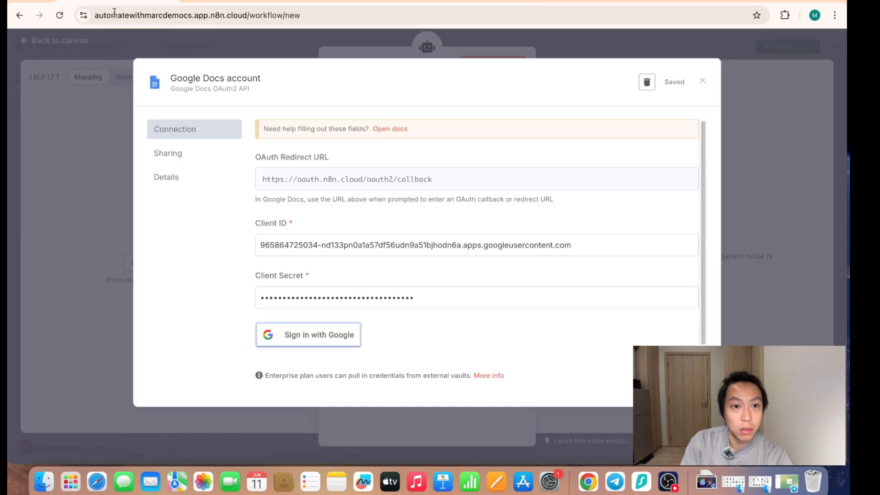
- Sign in with Google from n8n's Google Docs credential, proceed past the unverified-app warning to n8n.cloud and grant all requested permissions
left_click(319, 339)
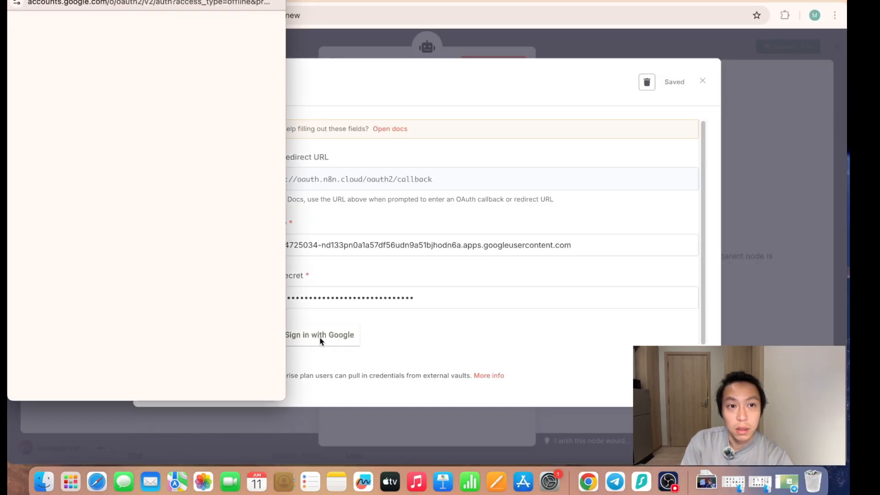
left_click(120, 151)
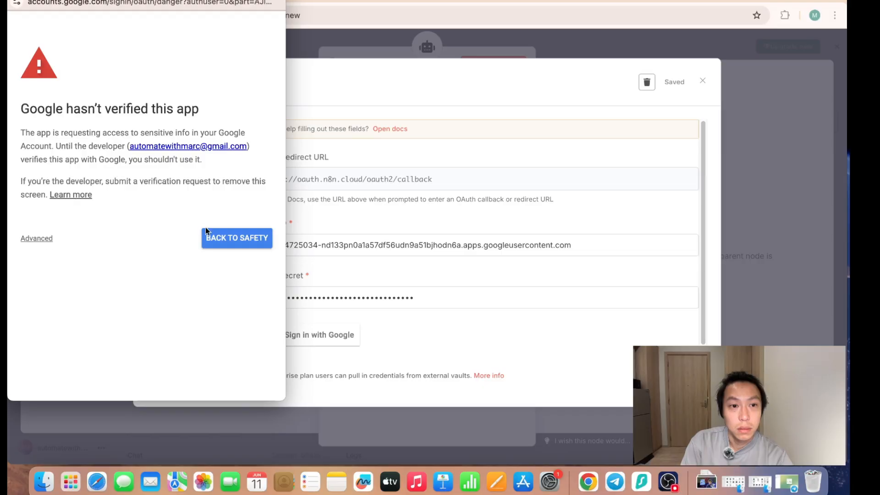
left_click(40, 239)
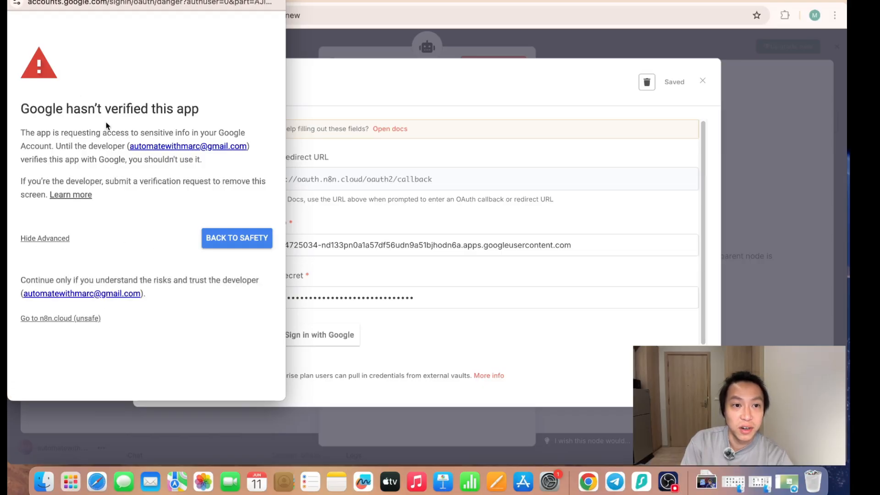
left_click(58, 319)
left_click(38, 190)
scroll(185, 285, "down", 5)
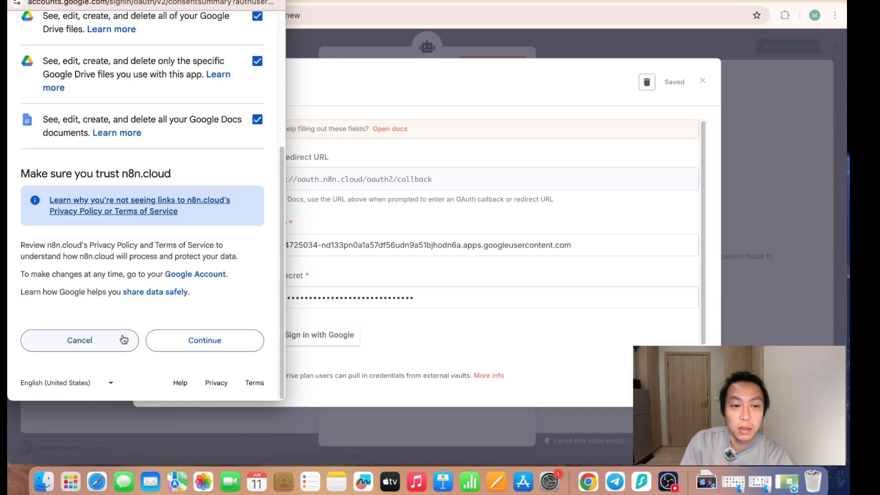
left_click(202, 345)
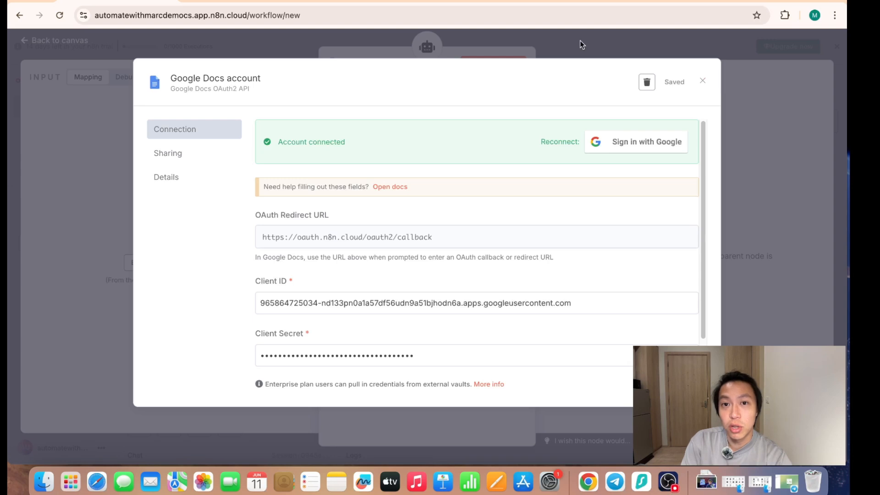
- Switch back to Google Cloud, search for "docs api" and enable the Google Docs API for the project
left_click(480, 3)
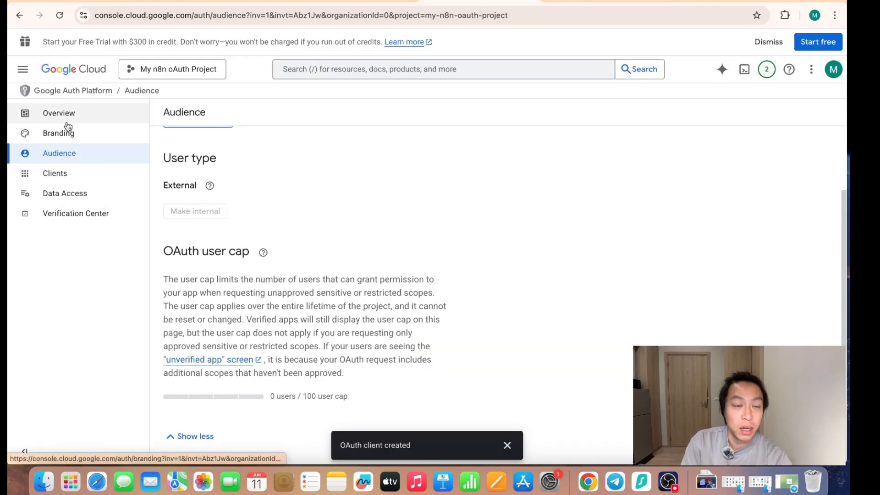
left_click(346, 66)
type("dr")
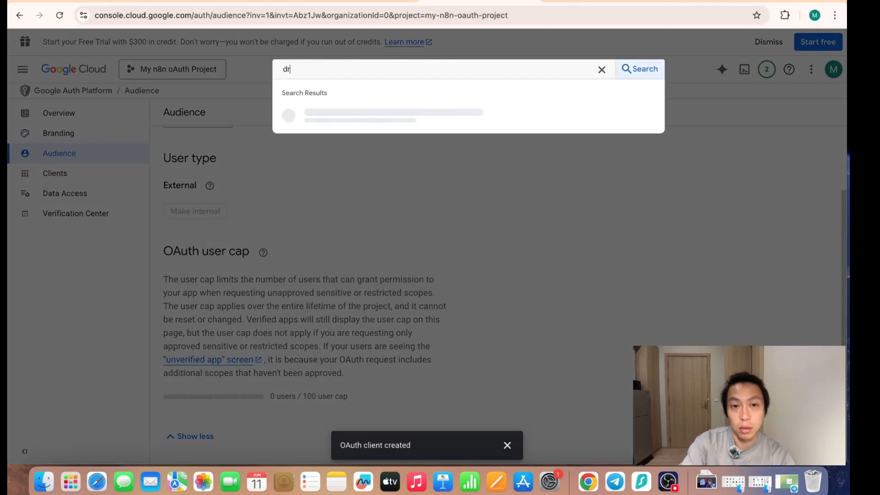
key("BackSpace")
key("BackSpace")
type("docs api")
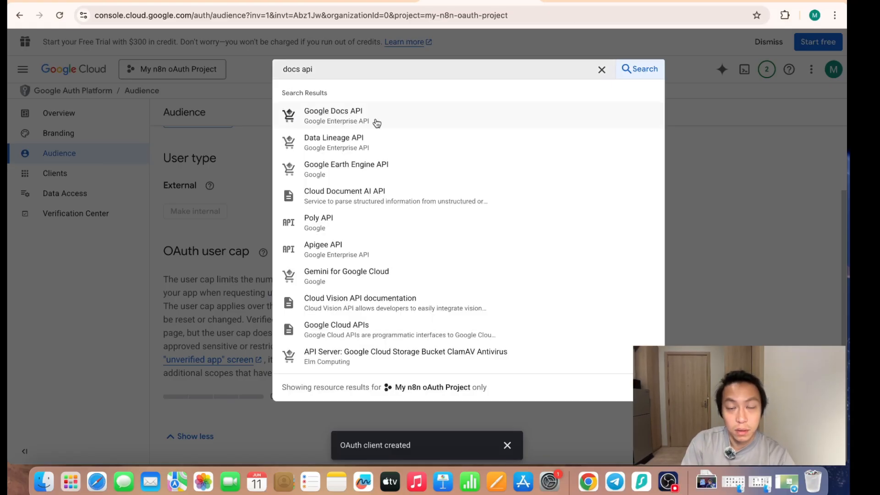
left_click(377, 120)
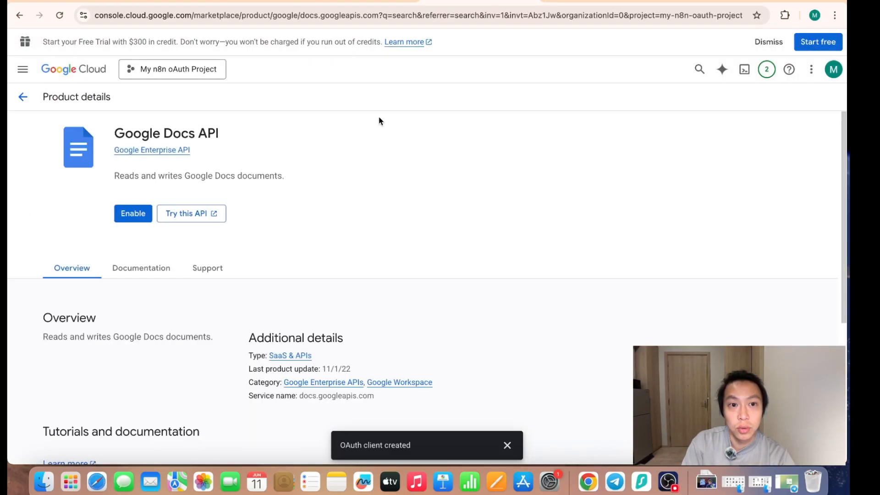
left_click(135, 213)
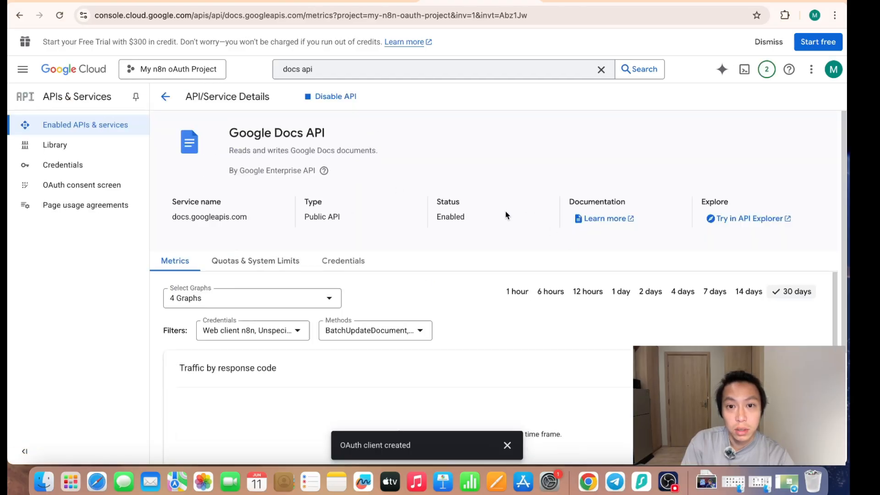
double_click(493, 221)
- Search for "drive" and enable the Google Drive API for the project
left_click(373, 68)
type("drive")
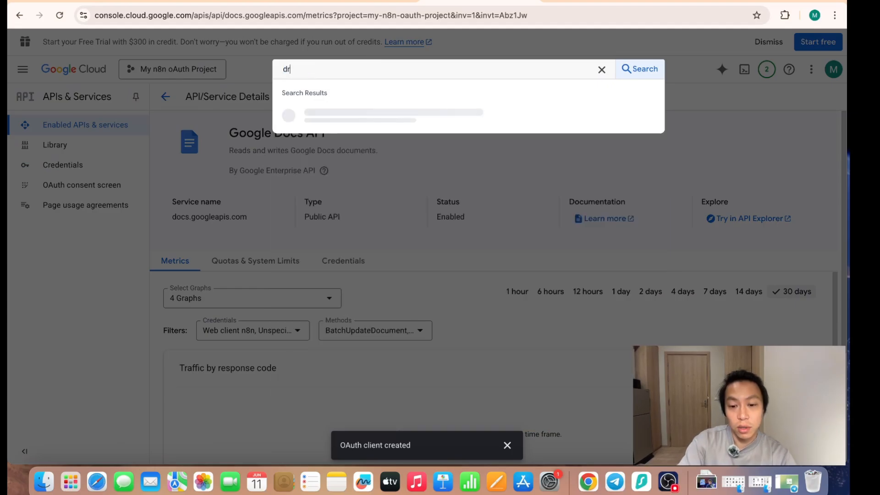
left_click(392, 112)
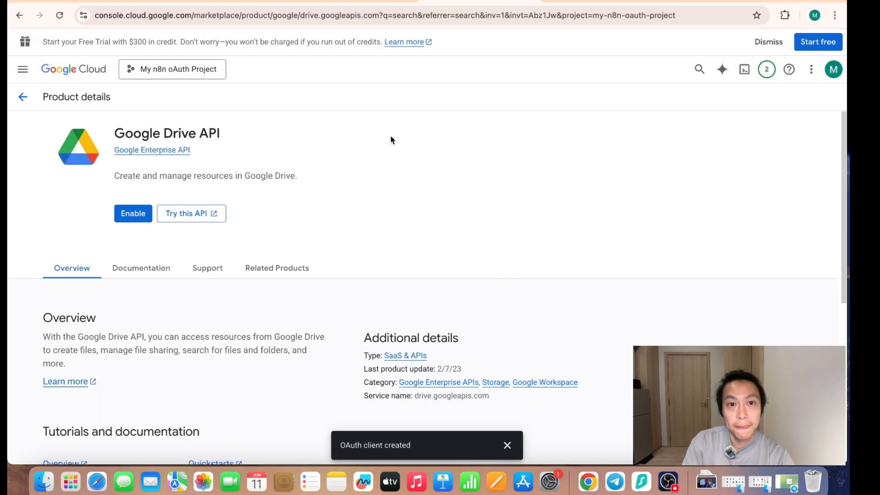
left_click(137, 214)
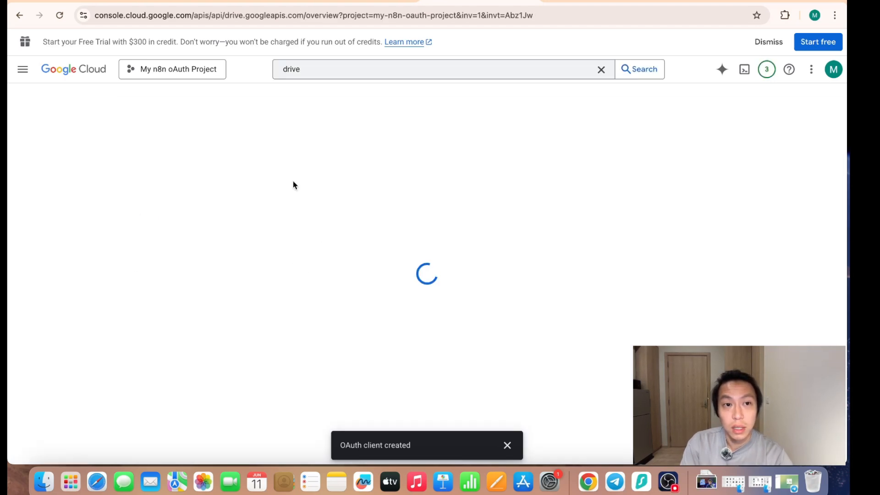
- Search Google Cloud for "gmail", then clear the search without opening a result
left_click(359, 67)
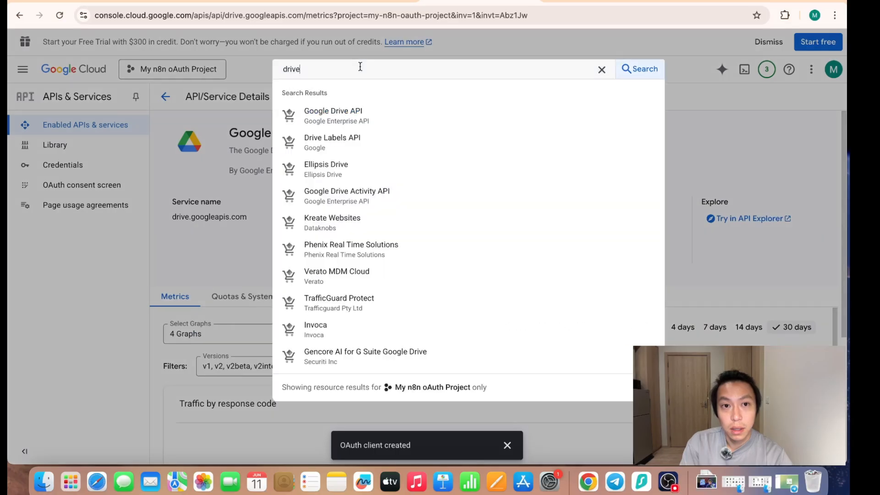
key("BackSpace")
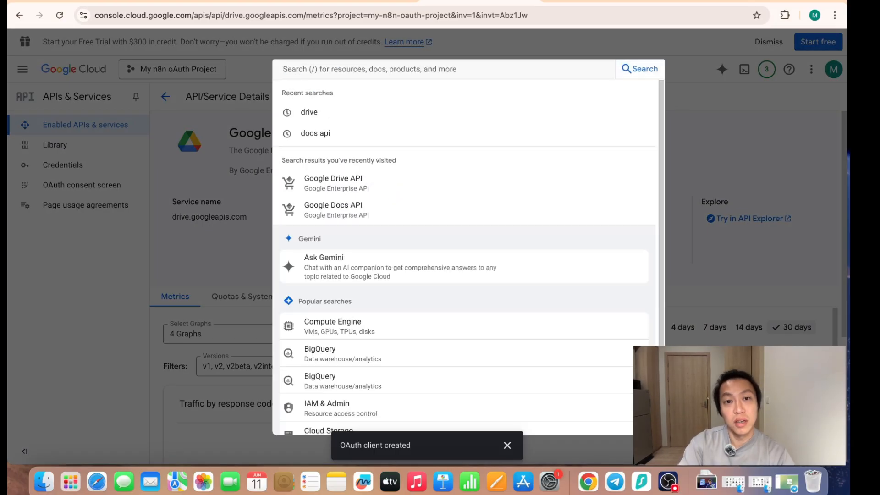
type("gmail")
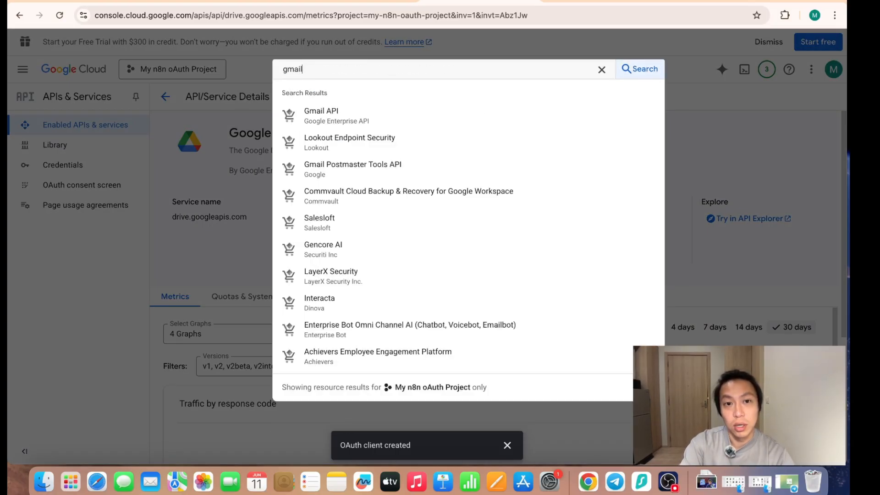
key("BackSpace")
key("BackSpace")
key("BackSpace")
left_click(251, 76)
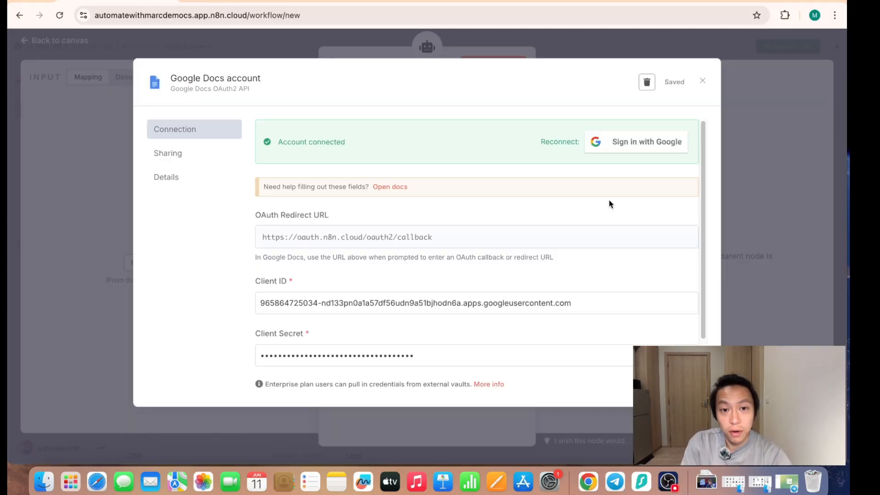
- Switch back to n8n, close the Google Docs credential and set the Google Docs tool's operation to Get
scroll(609, 199, "down", 2)
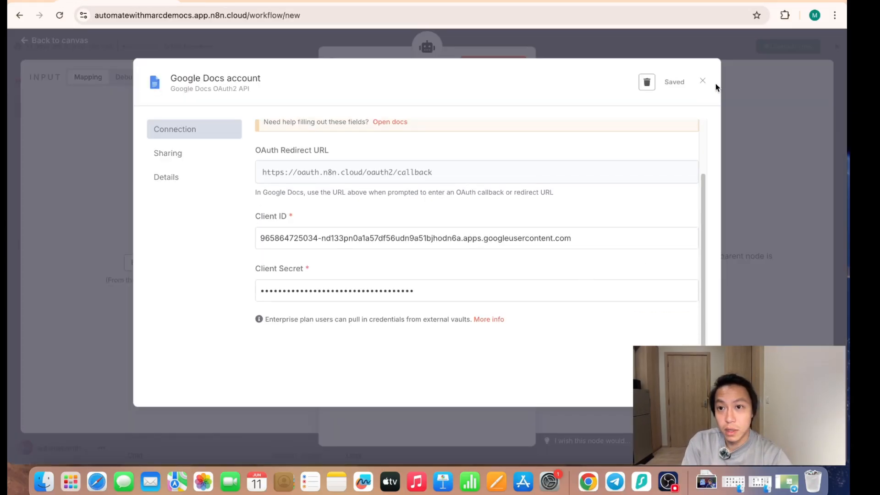
left_click(702, 81)
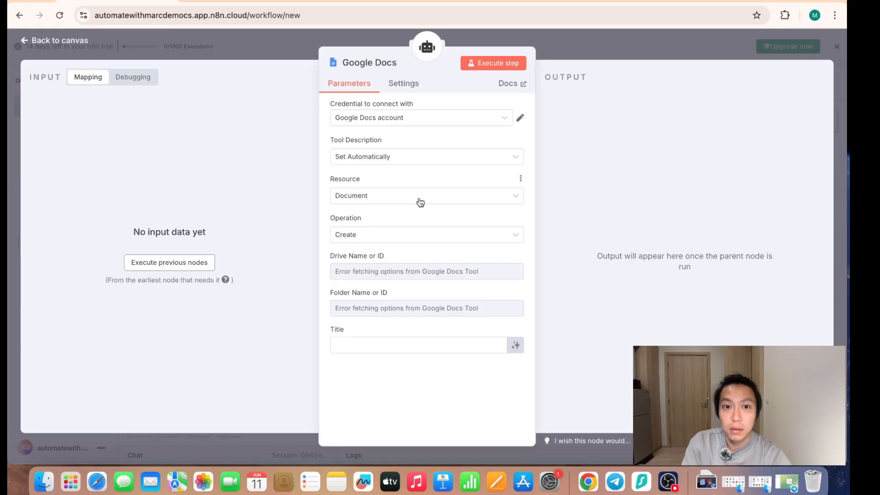
left_click(409, 236)
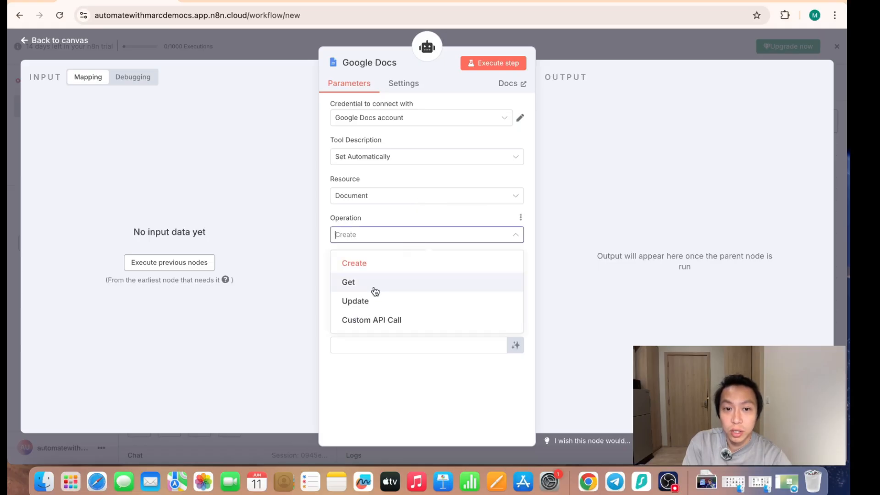
left_click(373, 290)
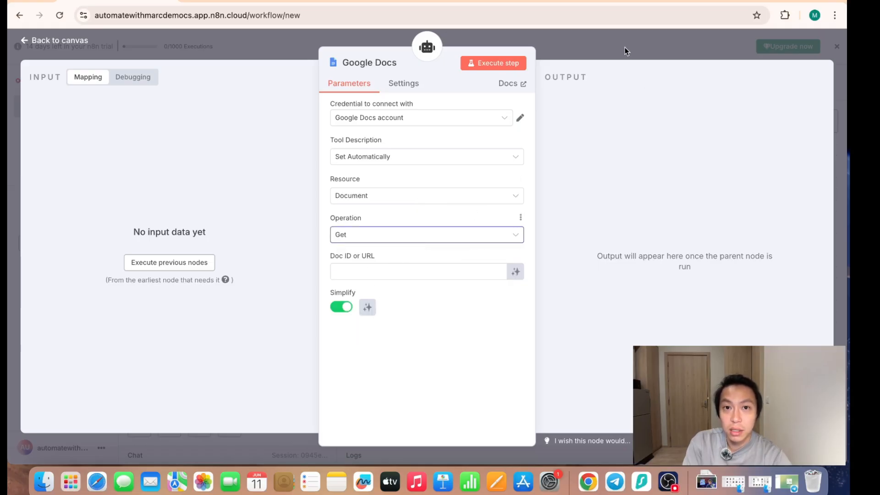
left_click(625, 48)
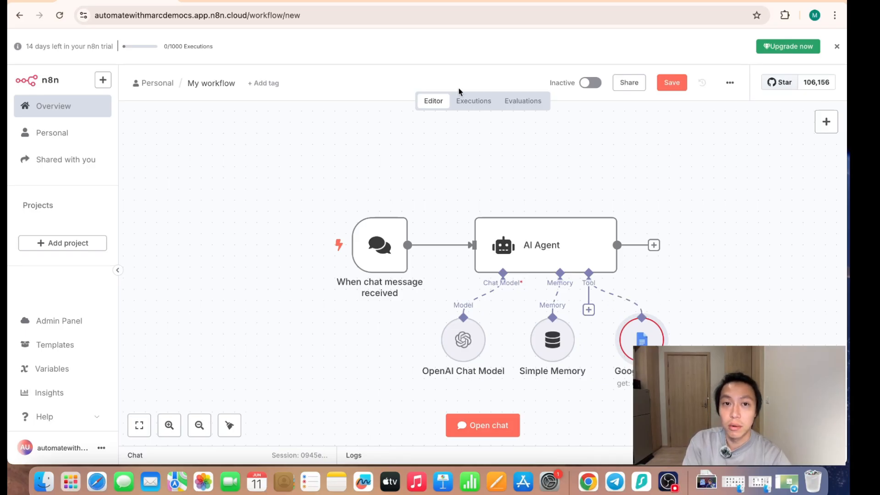
- Switch to the GlamNest Beauty SOP Doc and read through its sections from the objective to the contact points
left_click(366, 3)
scroll(362, 297, "up", 2)
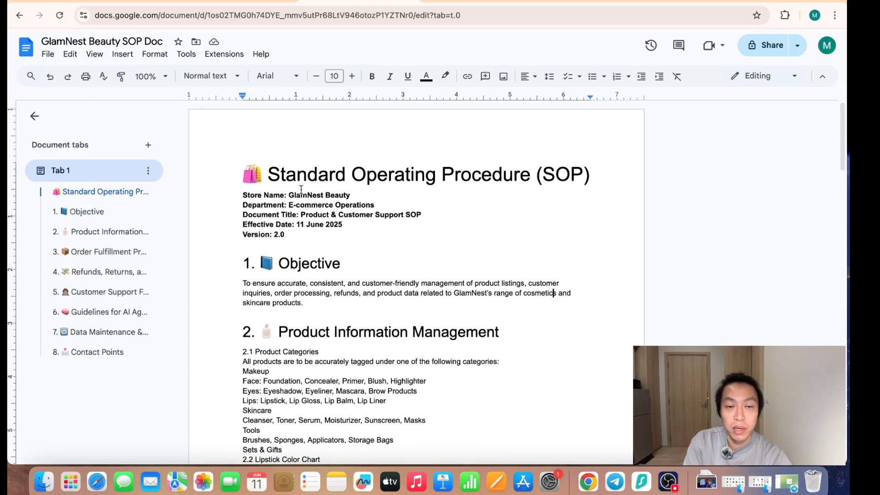
scroll(385, 300, "down", 5)
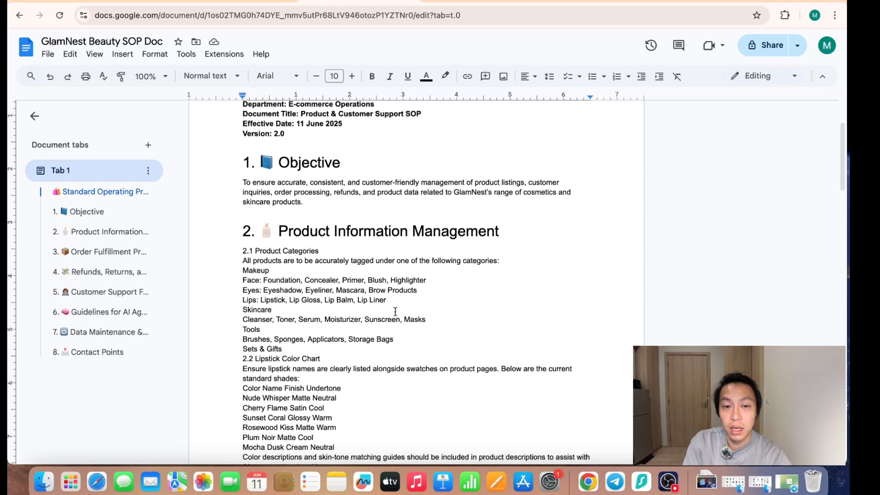
scroll(404, 315, "up", 1)
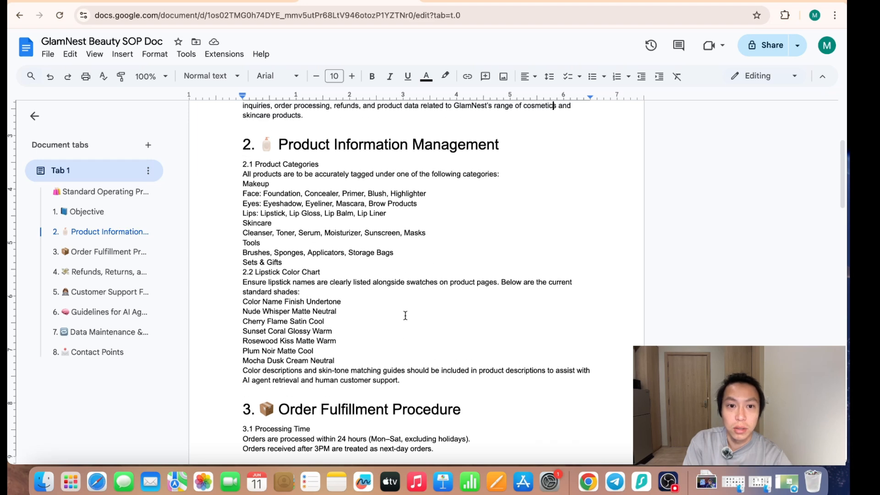
scroll(325, 196, "down", 1)
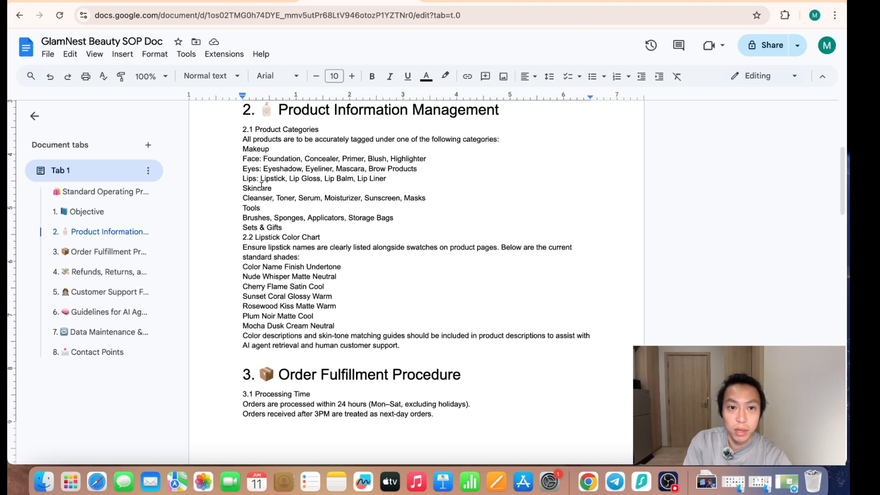
scroll(313, 306, "down", 2)
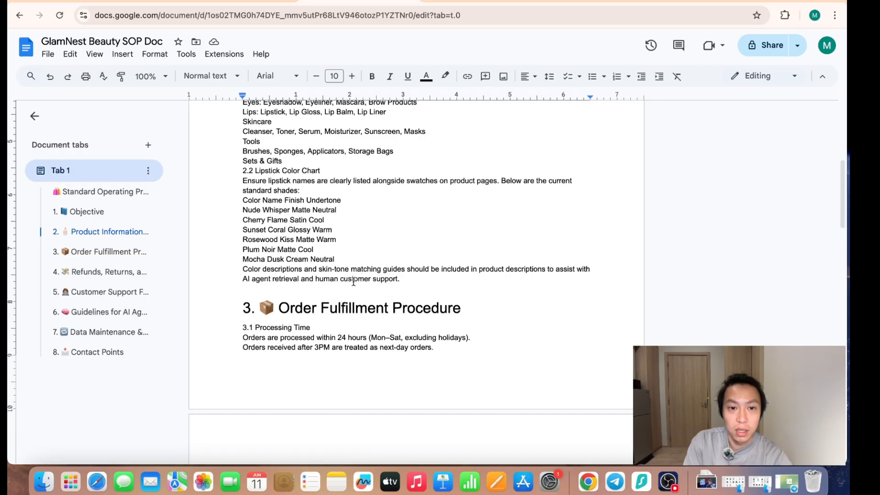
scroll(353, 281, "down", 4)
scroll(326, 332, "down", 2)
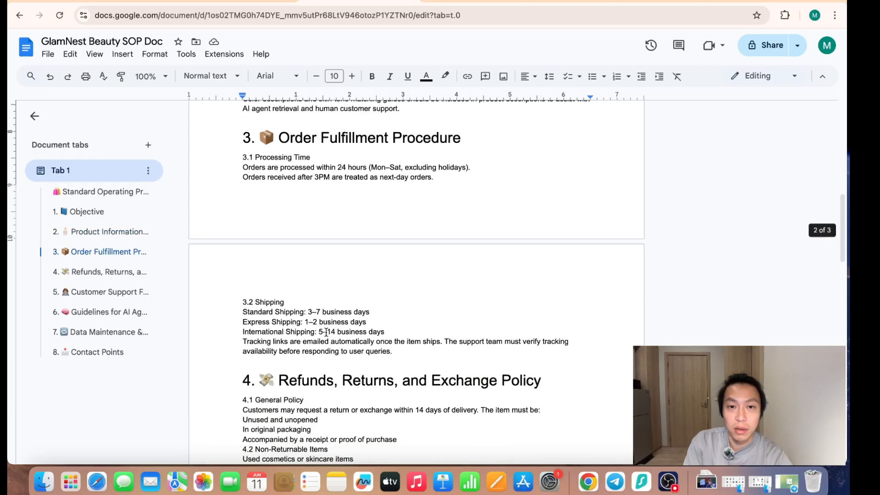
scroll(326, 333, "down", 13)
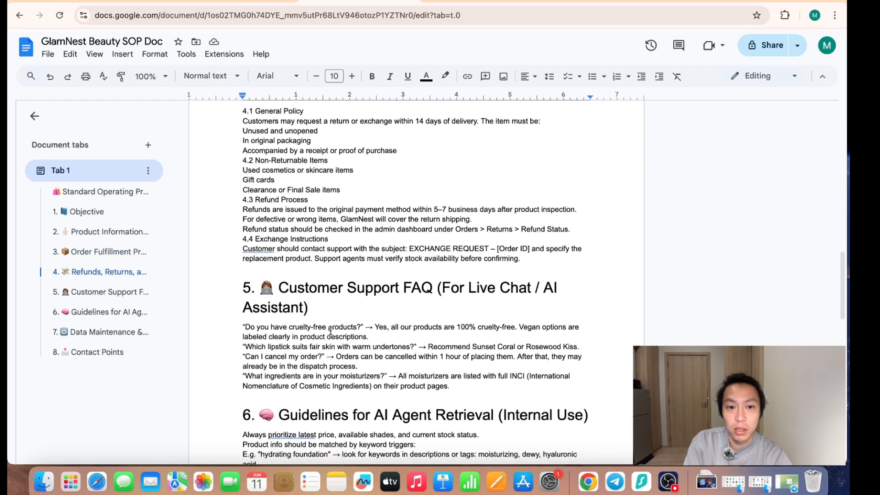
scroll(343, 318, "down", 7)
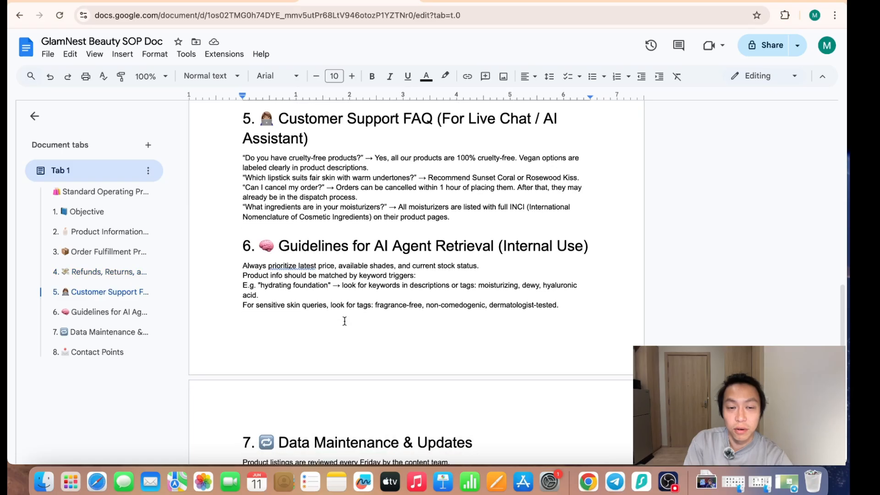
scroll(341, 315, "down", 8)
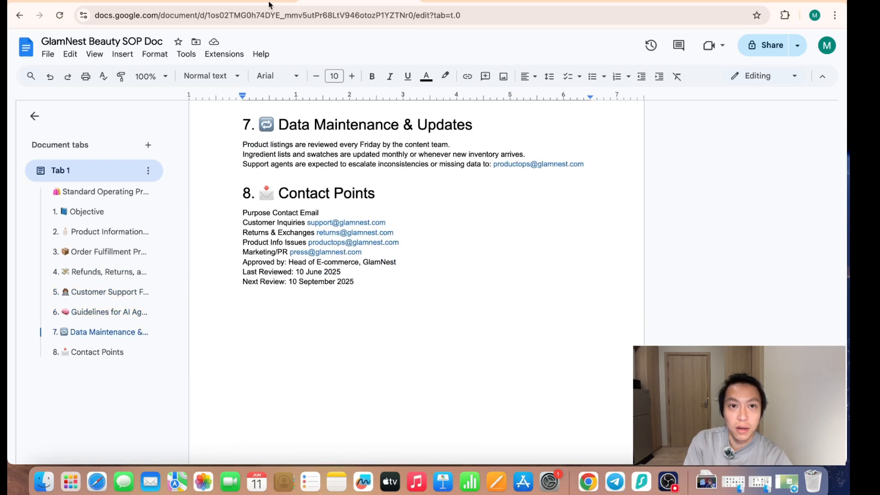
- Copy the GlamNest Beauty SOP Doc's URL into the Doc ID or URL setting of n8n's Google Docs tool
left_click(134, 1)
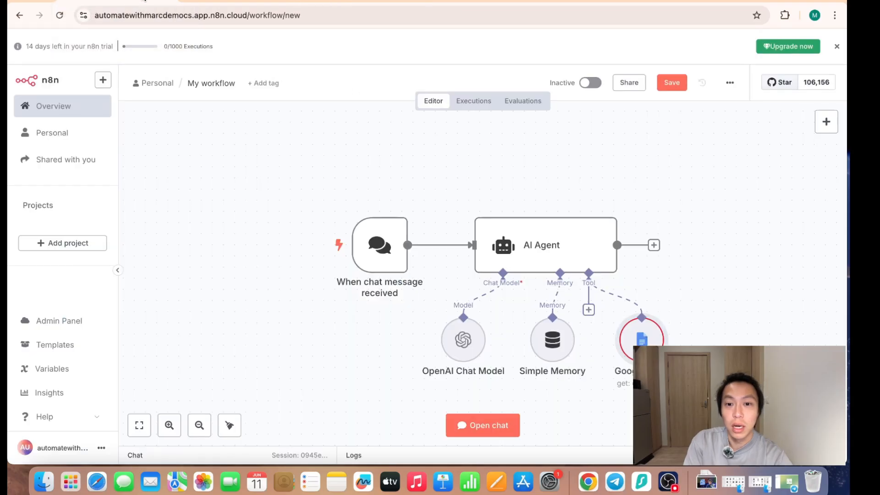
double_click(643, 339)
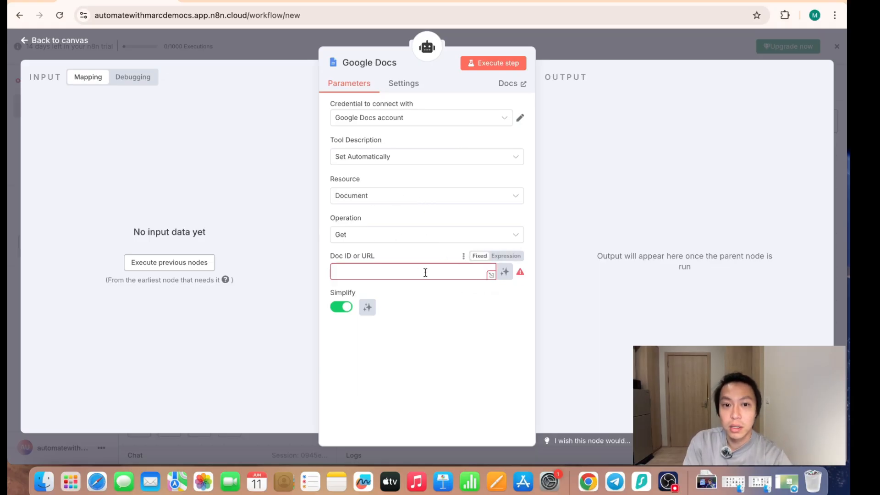
left_click(359, 1)
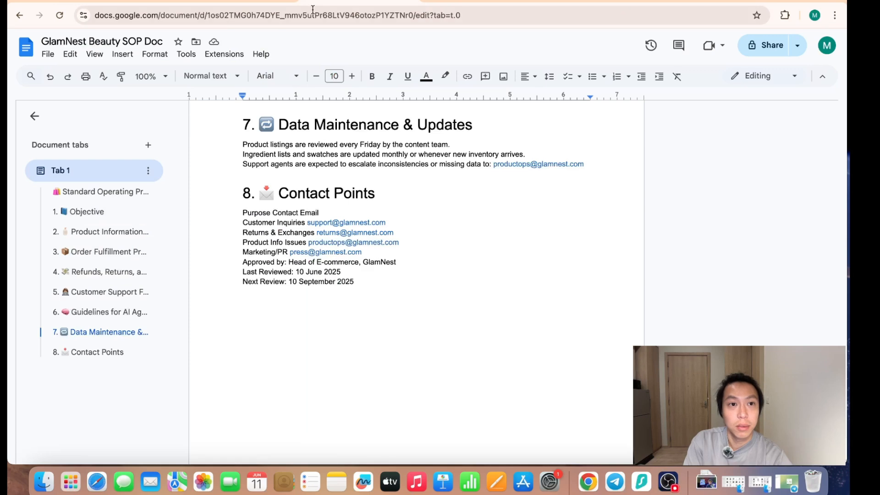
left_click(352, 13)
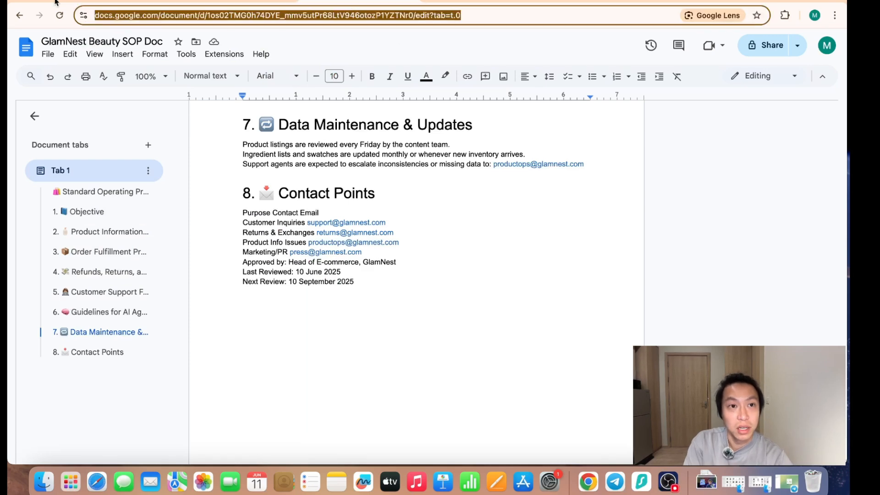
left_click(169, 1)
left_click(416, 271)
key("super+v")
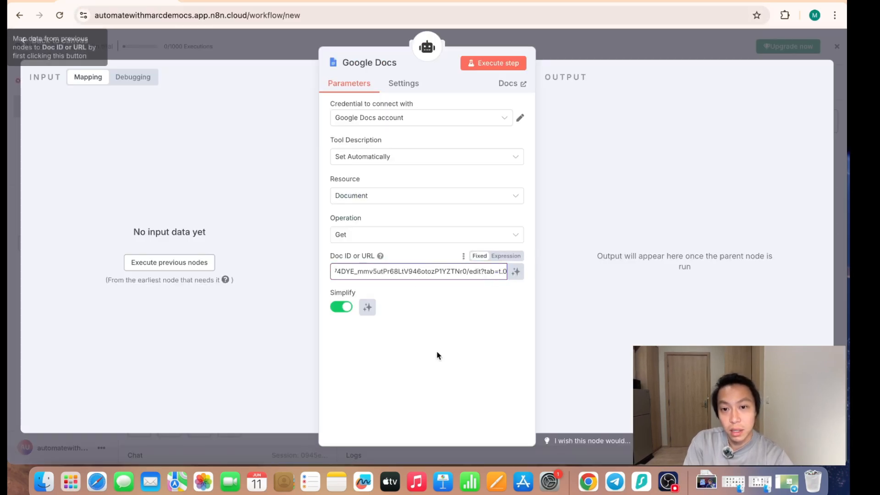
- Execute the Google Docs tool, review the document content in its output and return to the canvas
left_click(501, 67)
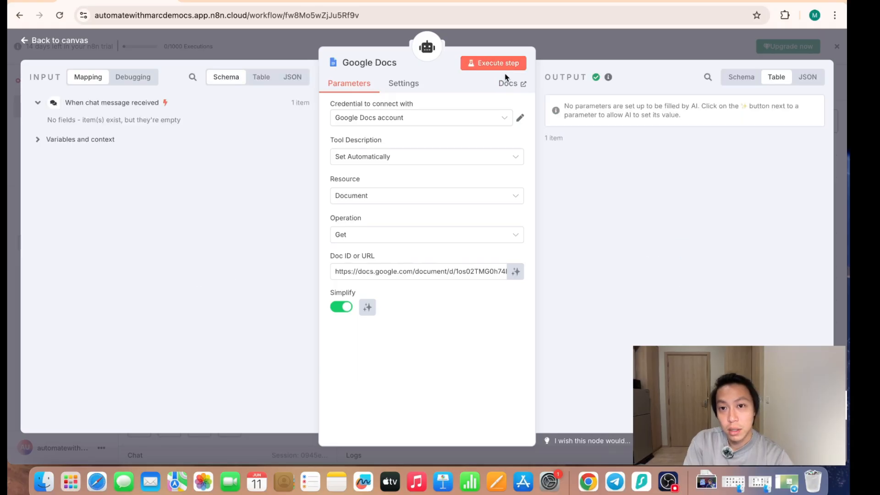
scroll(663, 278, "down", 2)
scroll(663, 284, "up", 2)
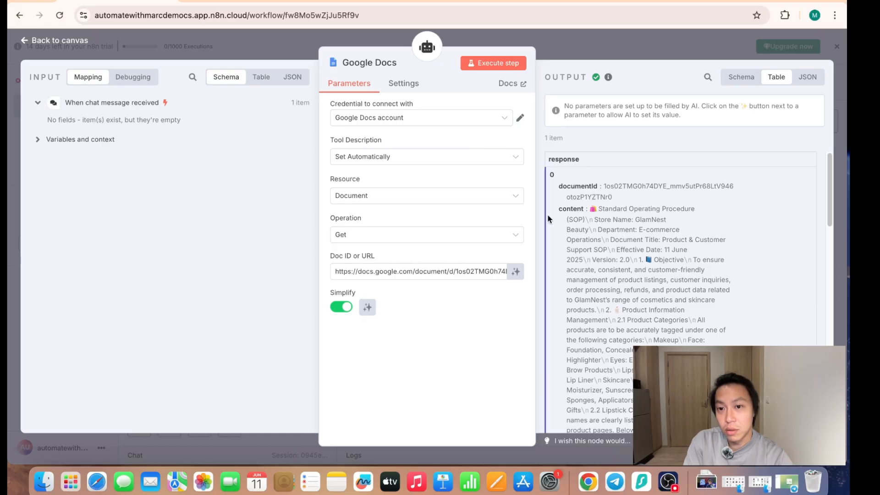
left_click_drag(603, 210, 659, 331)
scroll(643, 329, "down", 6)
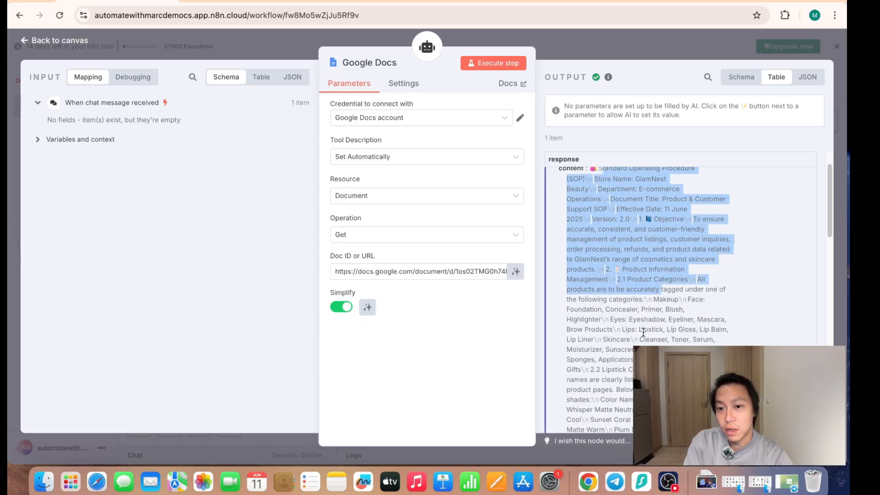
left_click_drag(614, 235, 645, 311)
scroll(647, 312, "up", 5)
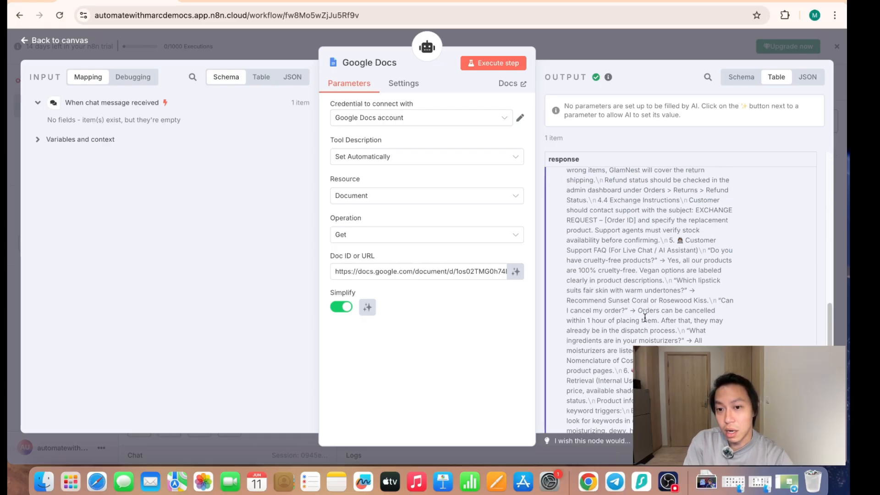
scroll(646, 312, "up", 2)
left_click(609, 48)
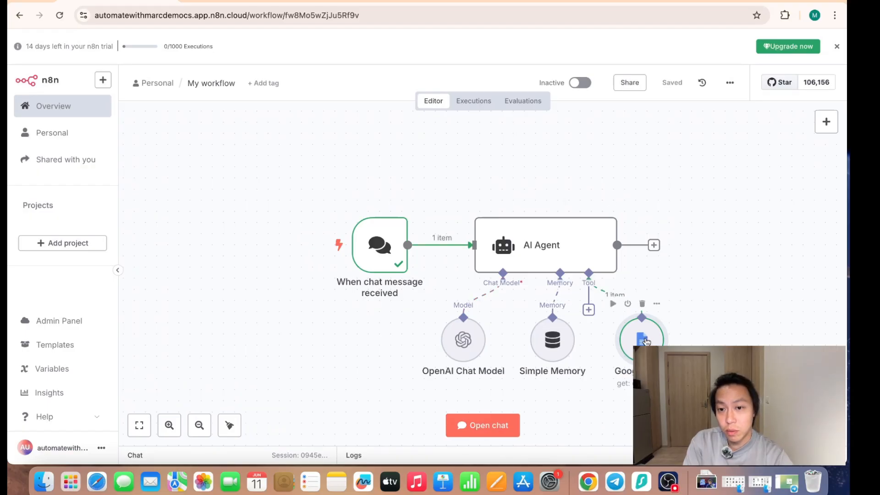
- Open the workflow's chat and add the System Message option to the AI Agent node
left_click(481, 425)
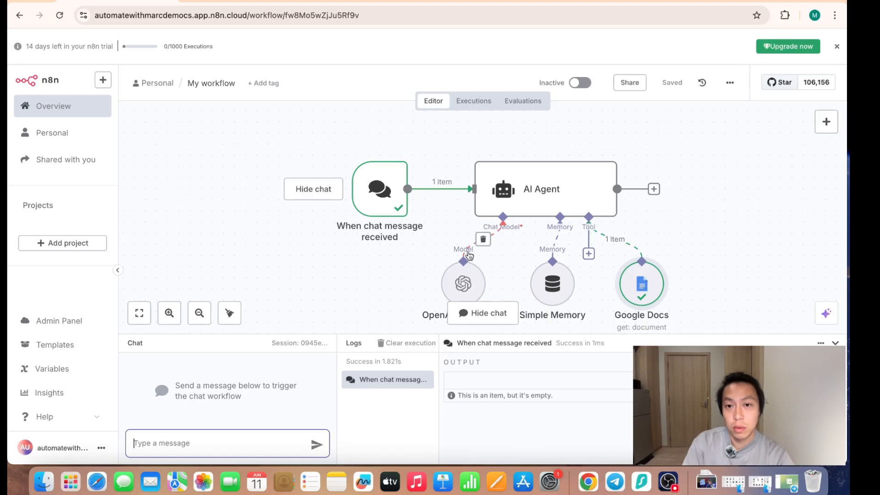
double_click(531, 198)
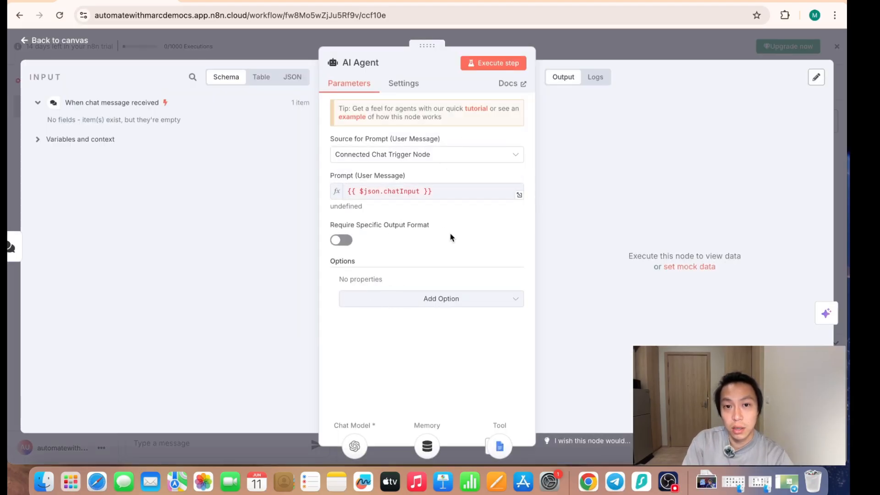
left_click(392, 304)
left_click(416, 328)
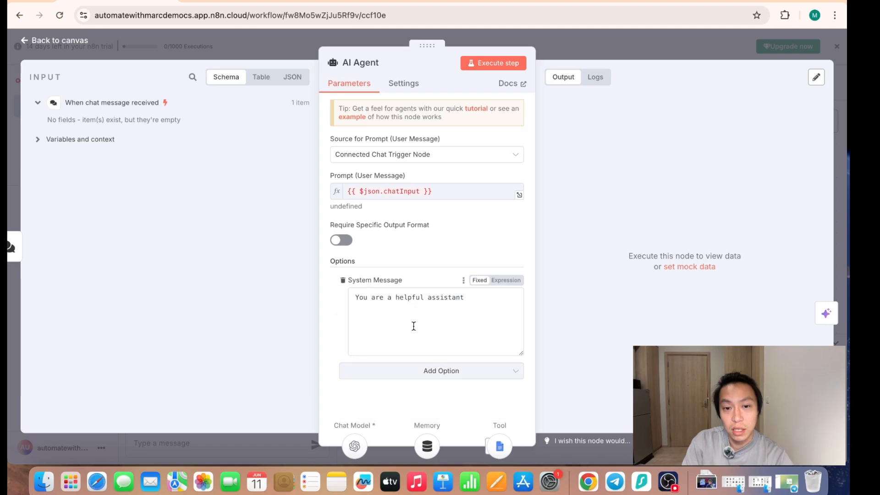
- Rewrite the start of the AI Agent's system message as "You are a helpful Customer Support Agent,"
left_click(501, 300)
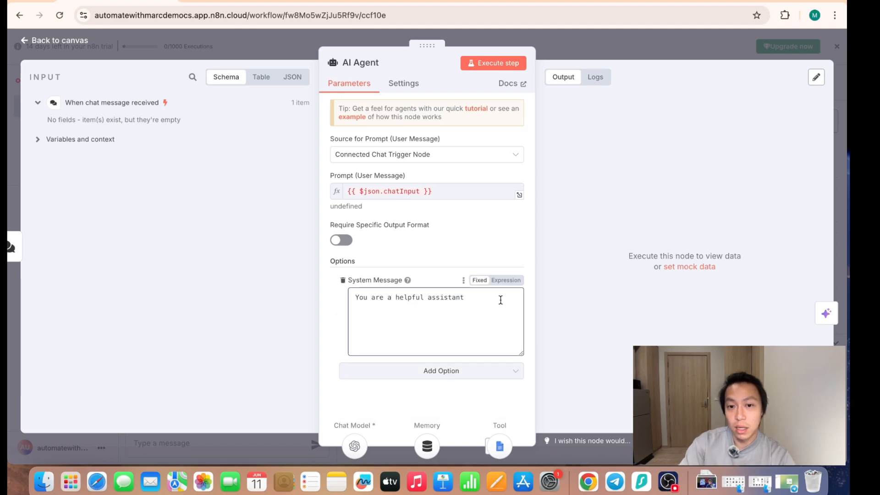
key("BackSpace")
key("BackSpace")
key("BackSpace")
key("BackSpace")
key("BackSpace")
key("BackSpace")
type("Customer Su")
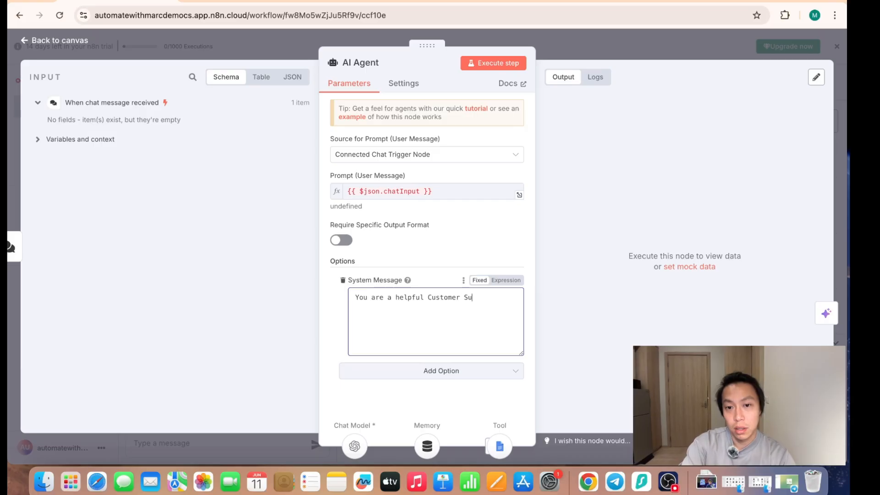
type("pport Agent, ")
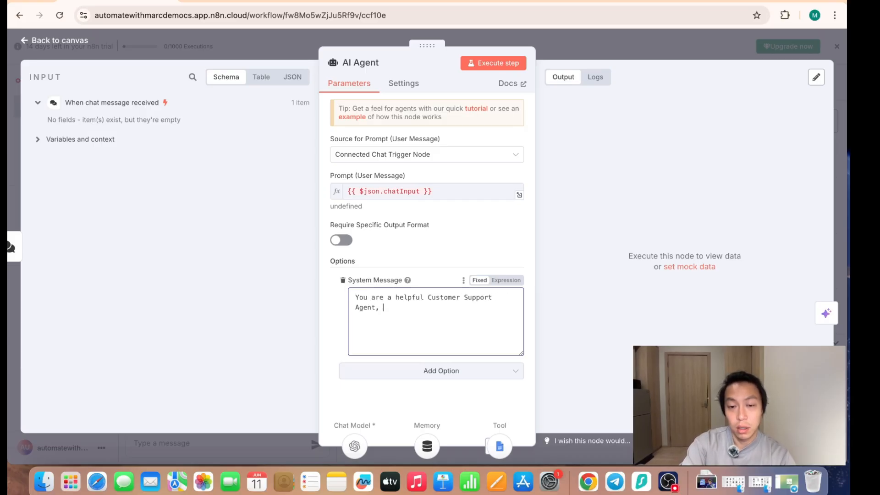
type("fetch")
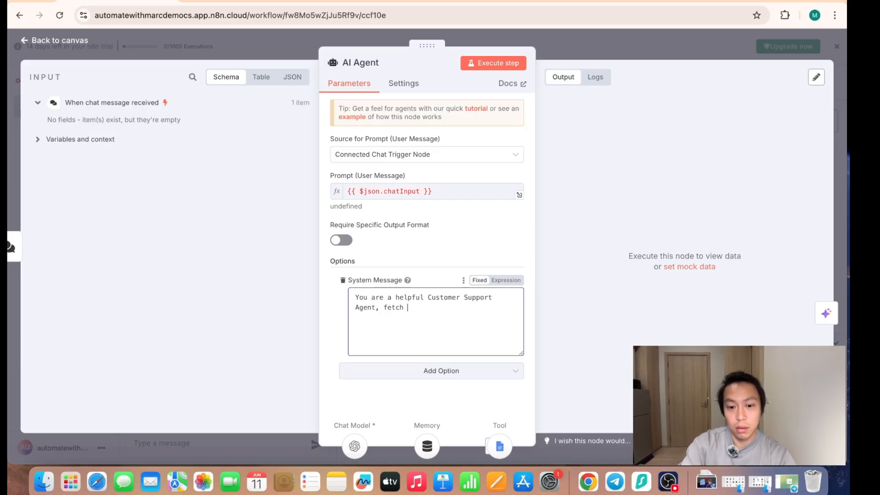
- Continue the system message with "cross-reference the Google Doc for any customer queries for relevant information"
key("BackSpace")
key("BackSpace")
key("BackSpace")
key("BackSpace")
key("BackSpace")
key("BackSpace")
type("cro")
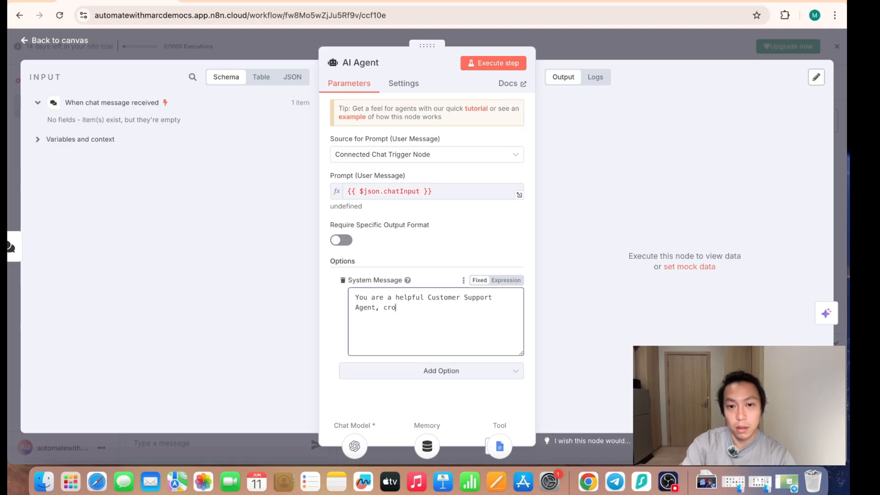
type("ss-reference the Google Doc for any")
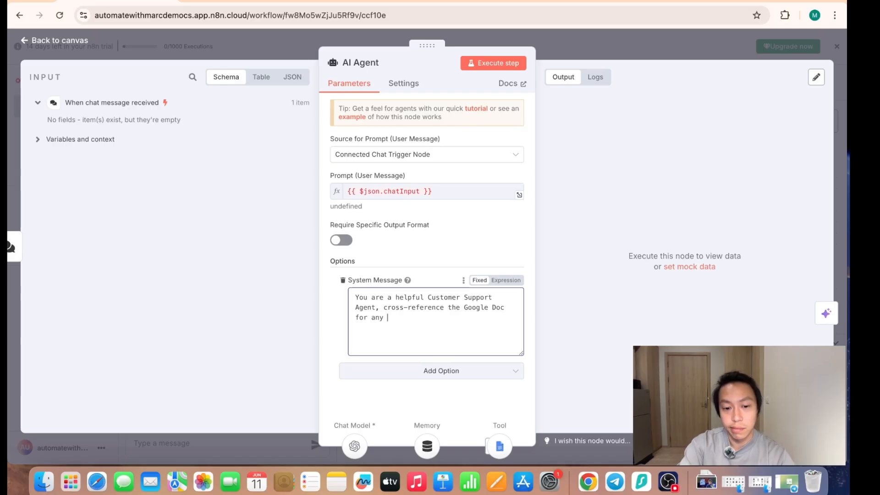
type(" cust")
key("BackSpace")
type("stomer queries for relevant information. If relevant")
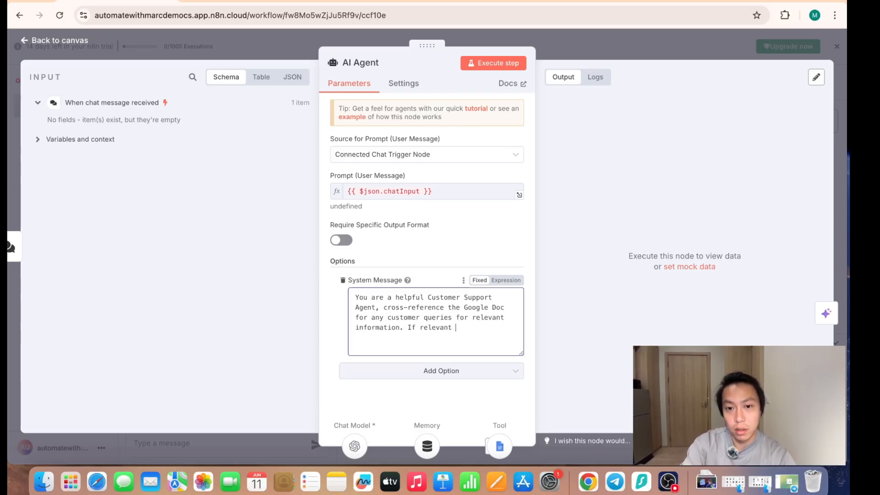
type(" information is not found")
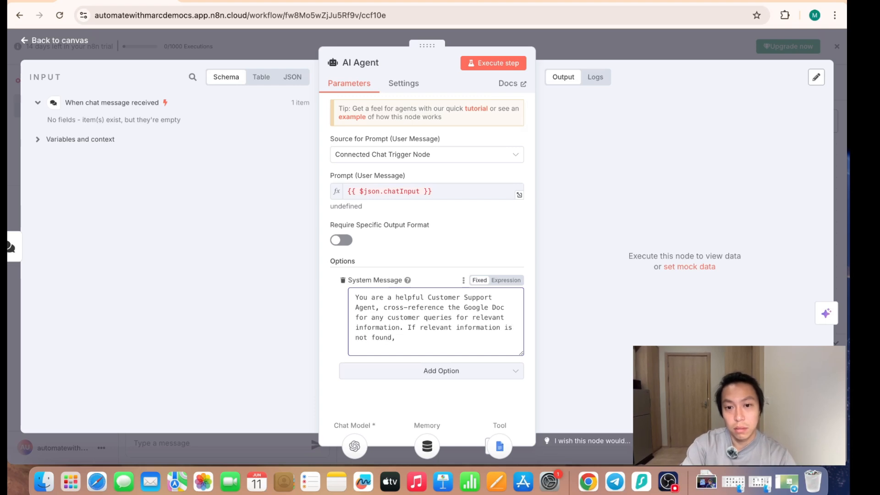
type(", do not make up")
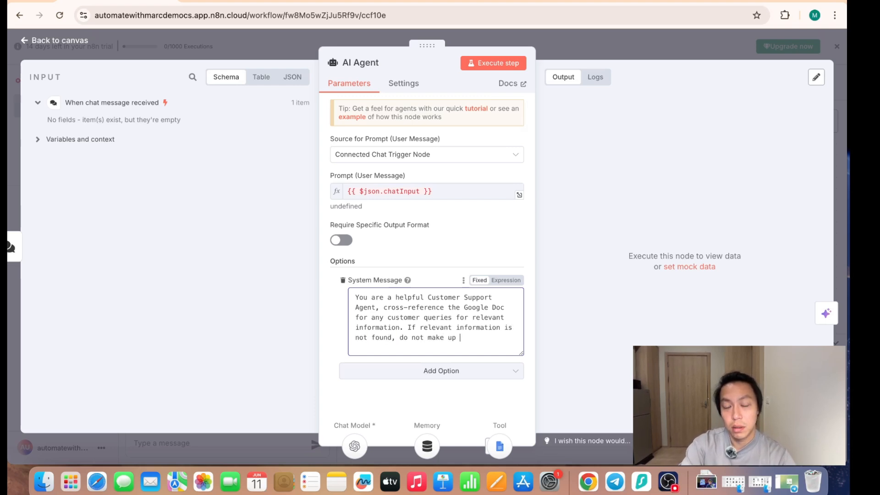
type(" facts.")
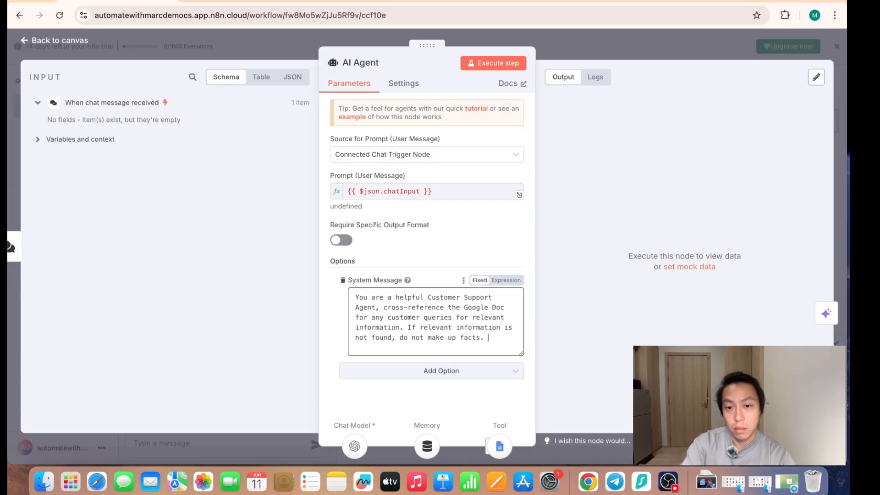
type(" Plainly let the")
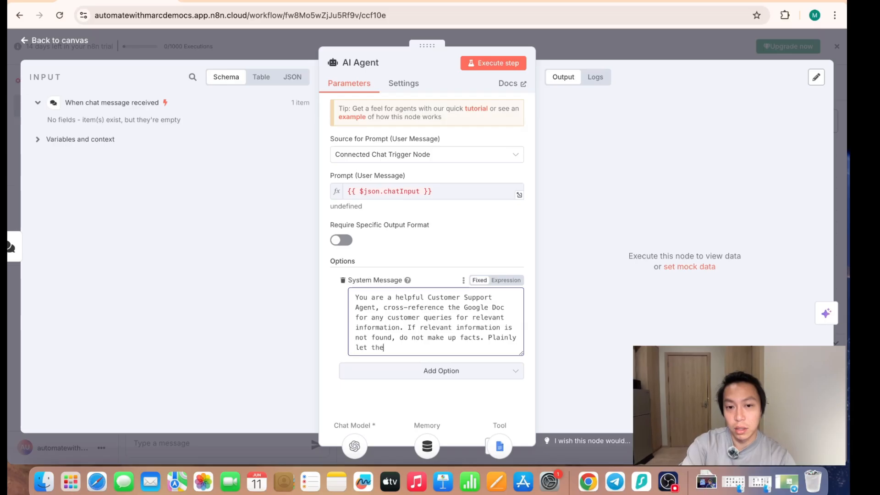
type(" user know that the inof")
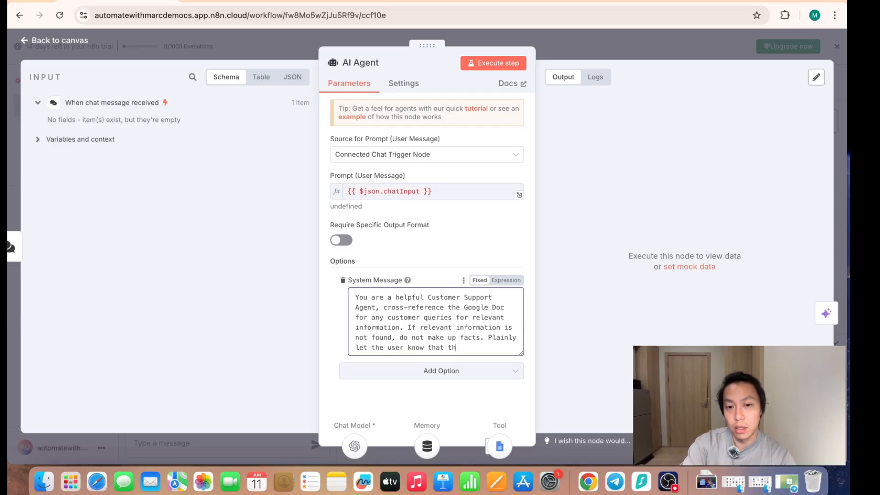
- Add to the system message "If relevant information is not found, do not make up facts. Plainly let the user know that the information isn't available."
key("BackSpace")
key("BackSpace")
type("formation isn")
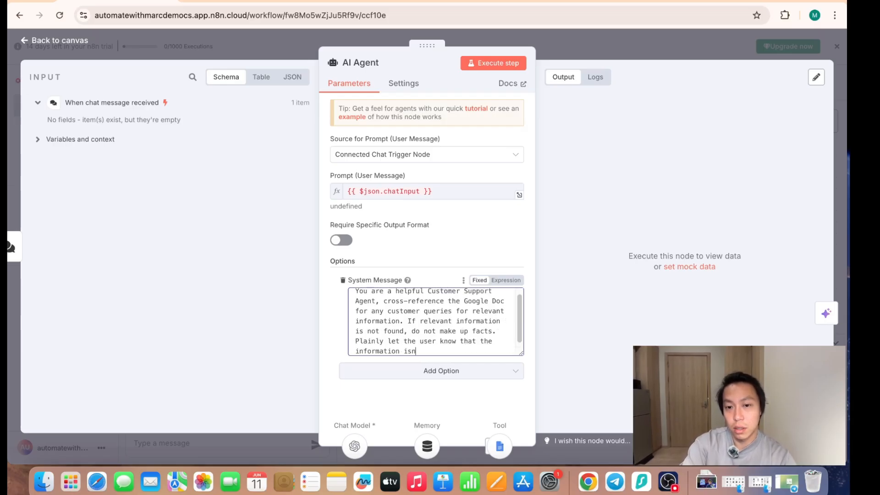
type("'t available.")
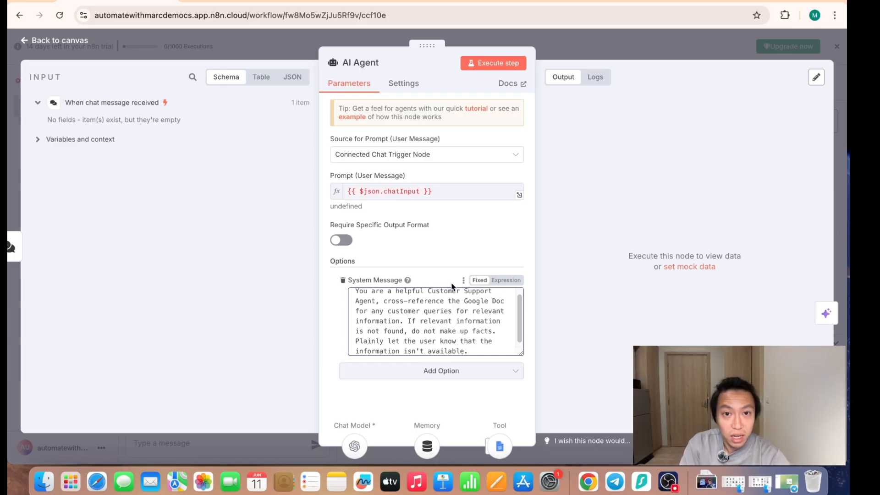
- Return to the canvas, send "hello" in the workflow's chat and check the AI Agent's reply
left_click(605, 52)
left_click(246, 445)
type("hello")
key("Return")
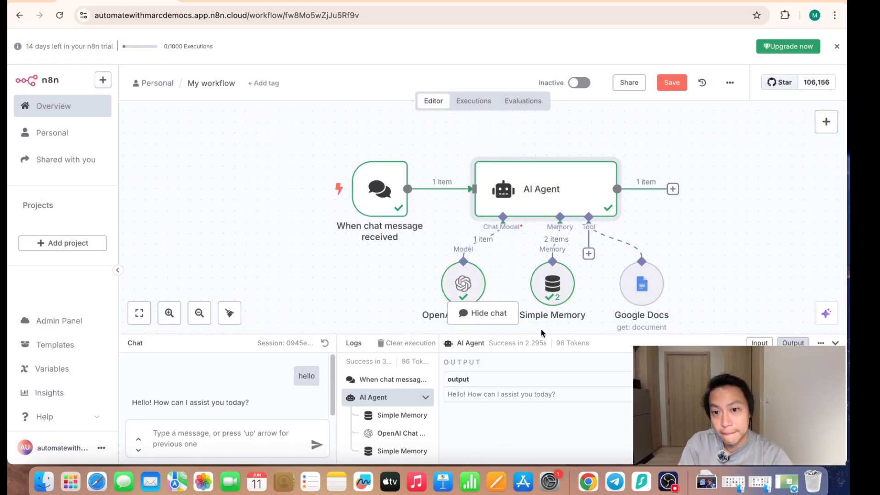
left_click_drag(451, 396, 531, 397)
left_click(522, 411)
left_click(204, 434)
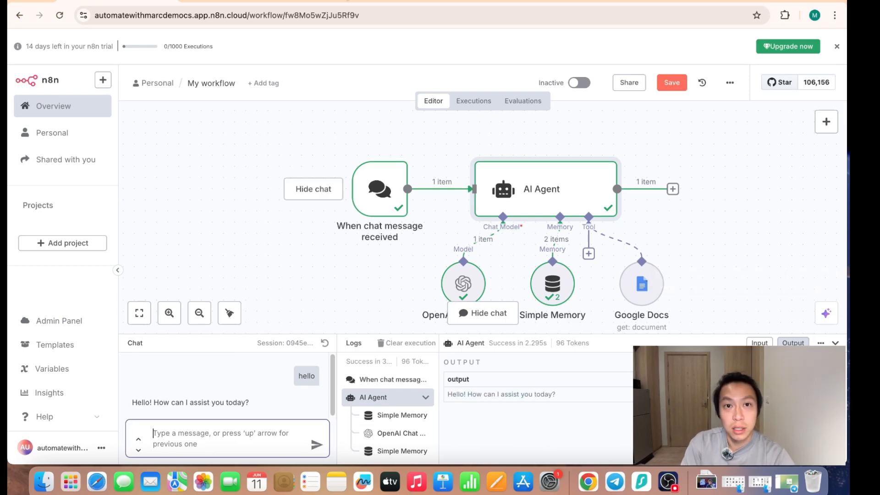
- Switch to the GlamNest Beauty SOP Doc and look over the Makeup and Skincare entries under Product Categories
left_click(341, 1)
scroll(347, 256, "up", 20)
scroll(370, 292, "down", 3)
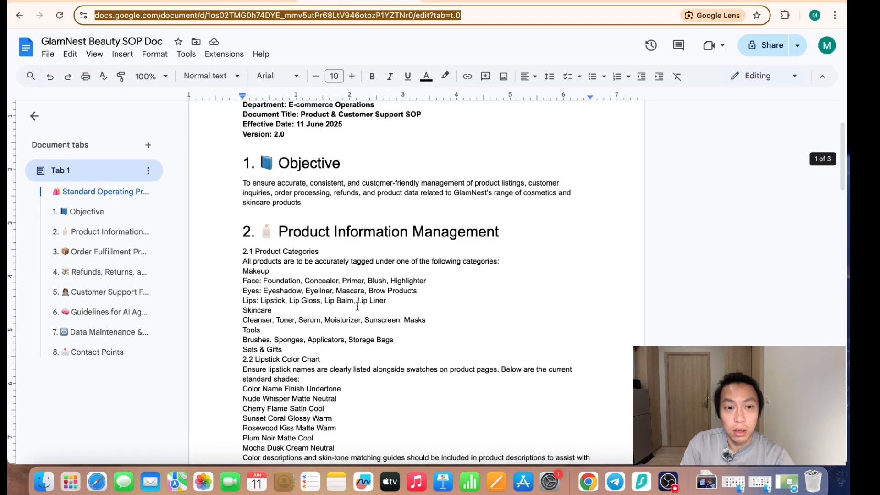
double_click(244, 271)
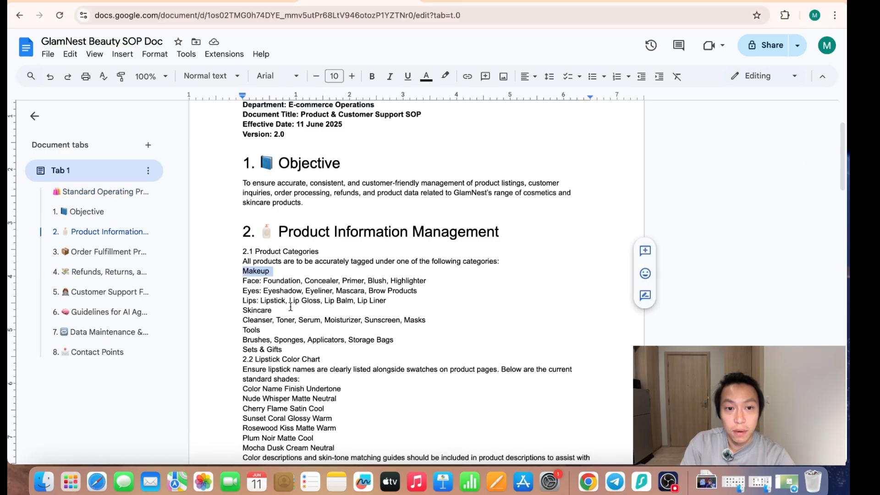
double_click(242, 310)
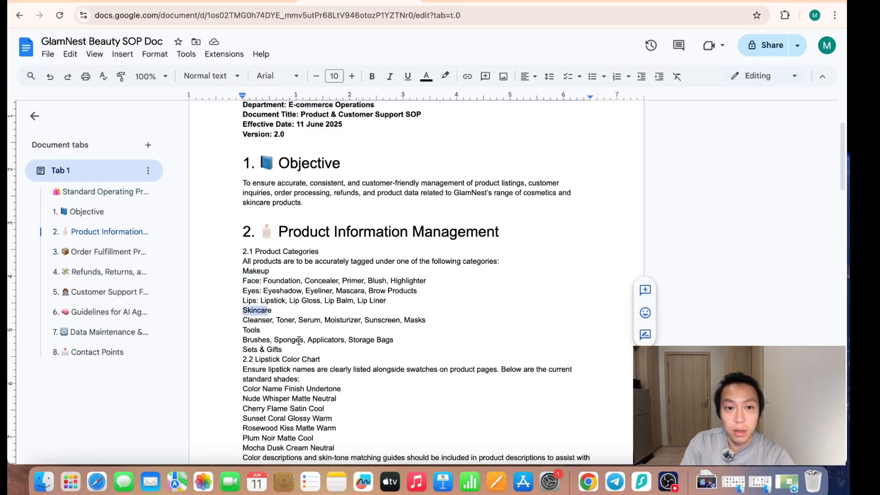
double_click(243, 271)
- Back in n8n, ask the chat "what are the type of make up products do you sell?" and review the AI Agent's output
left_click(119, 1)
left_click(239, 433)
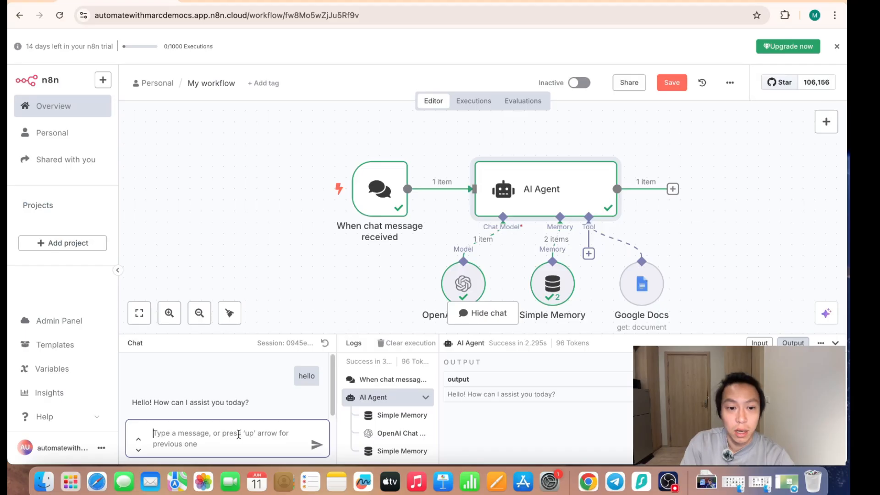
type("what are t")
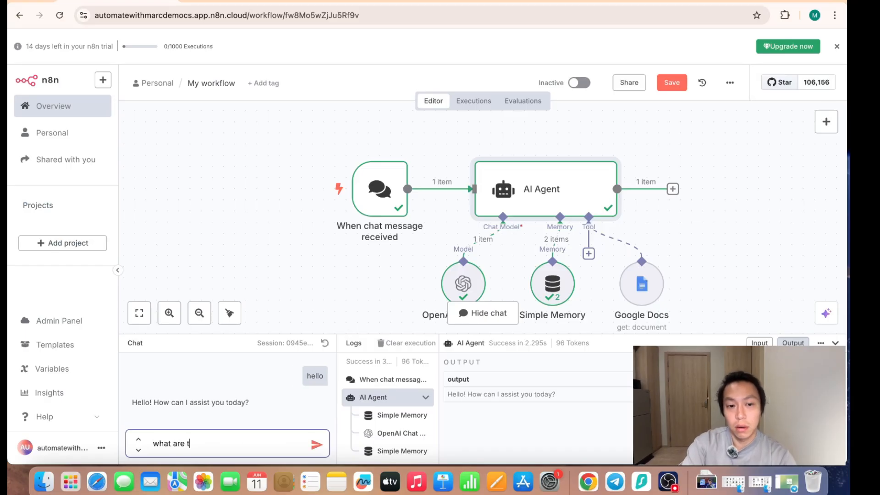
type("he type of make up producst")
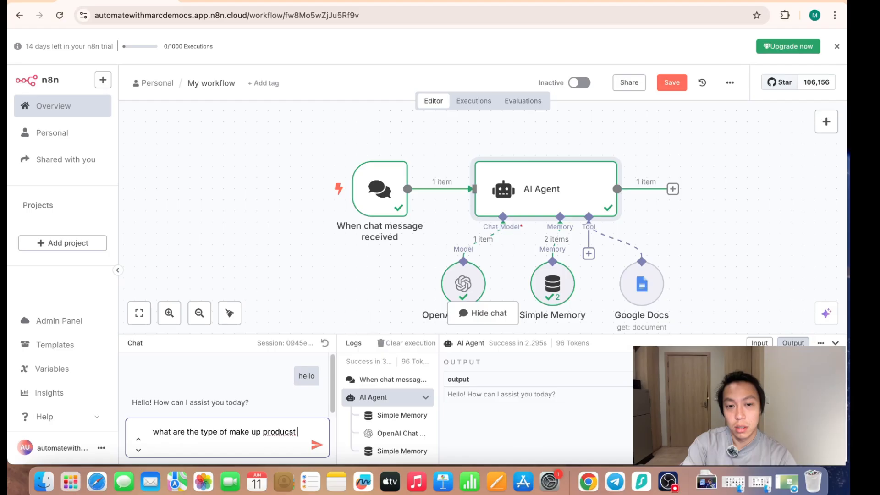
key("BackSpace")
key("BackSpace")
type("ts do you sell?")
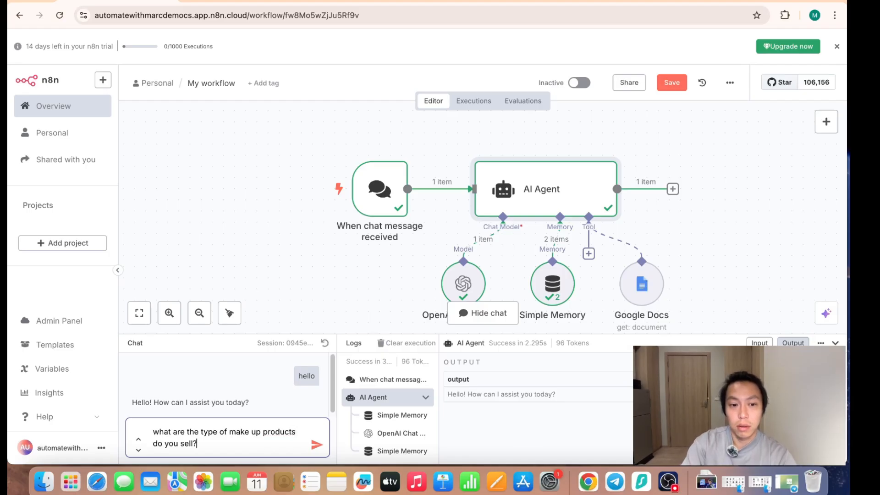
key("Return")
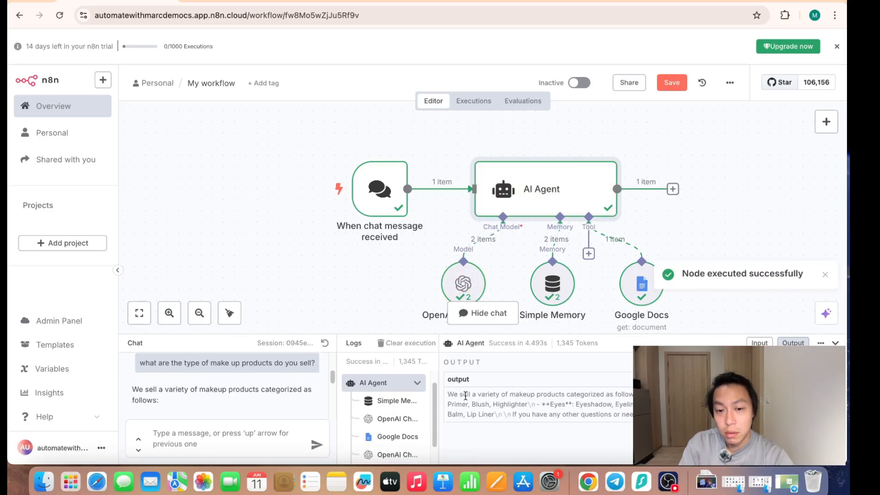
left_click_drag(449, 395, 651, 404)
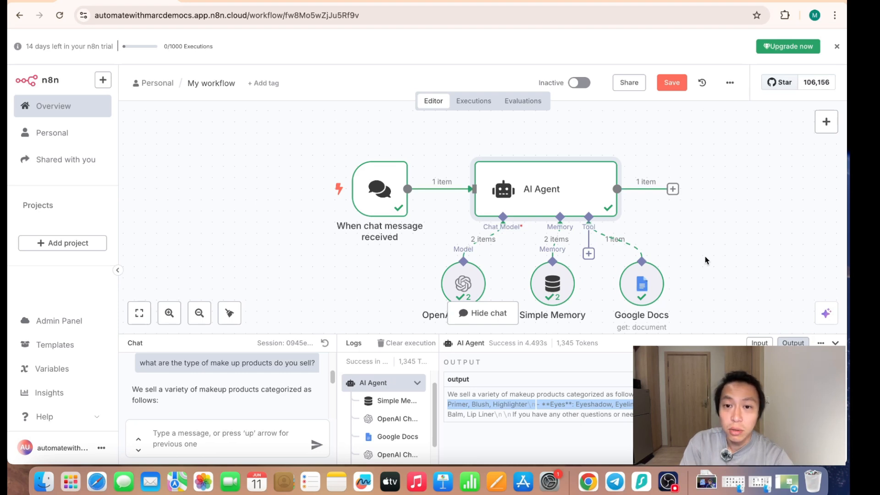
left_click(697, 284)
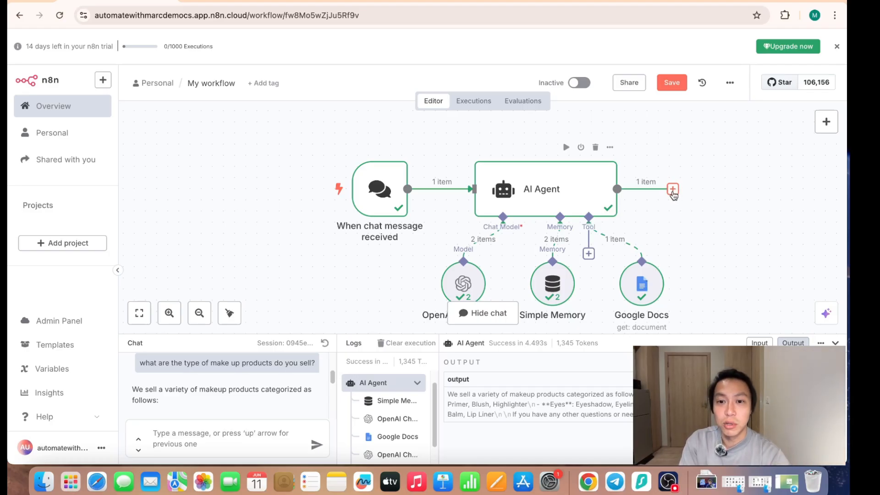
left_click(673, 190)
type("tele")
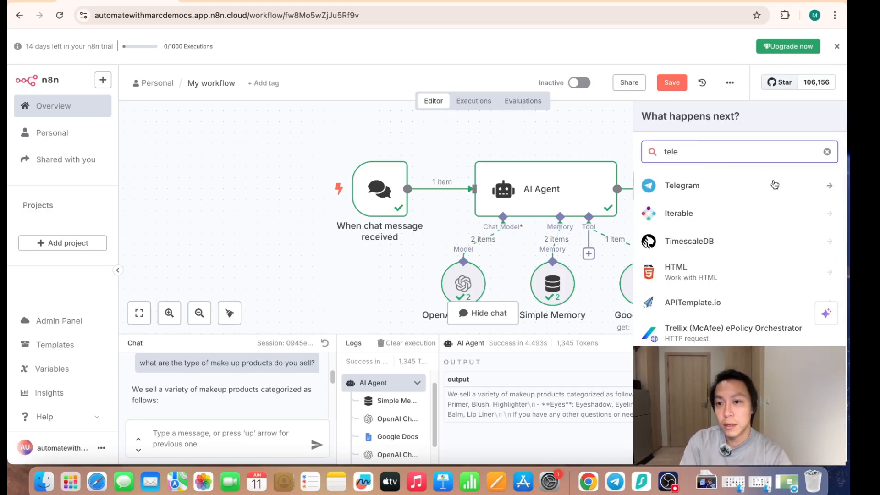
left_click(764, 186)
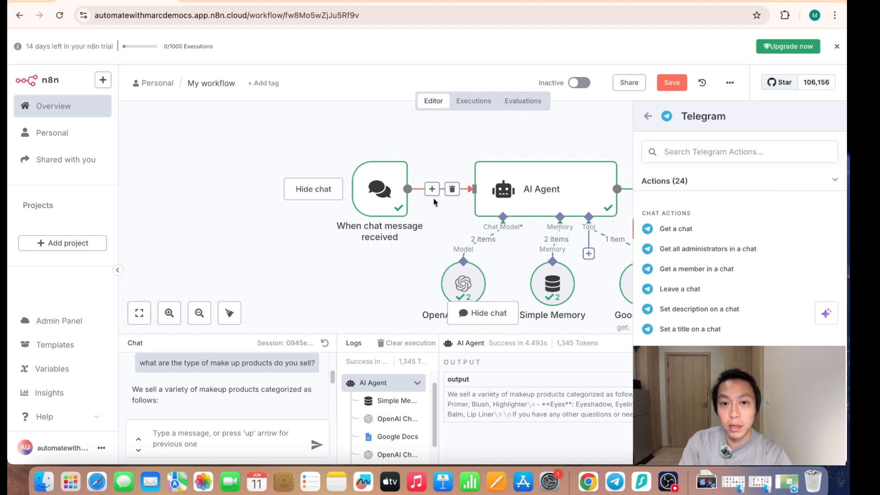
left_click(649, 118)
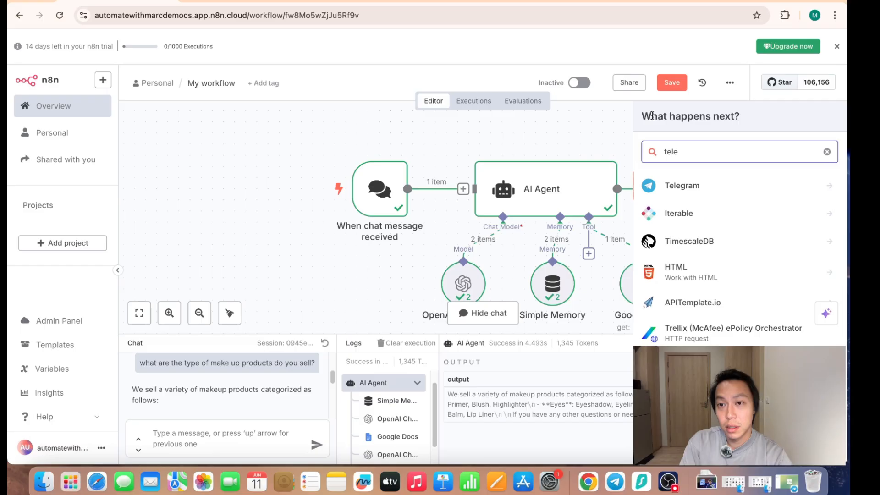
left_click(827, 152)
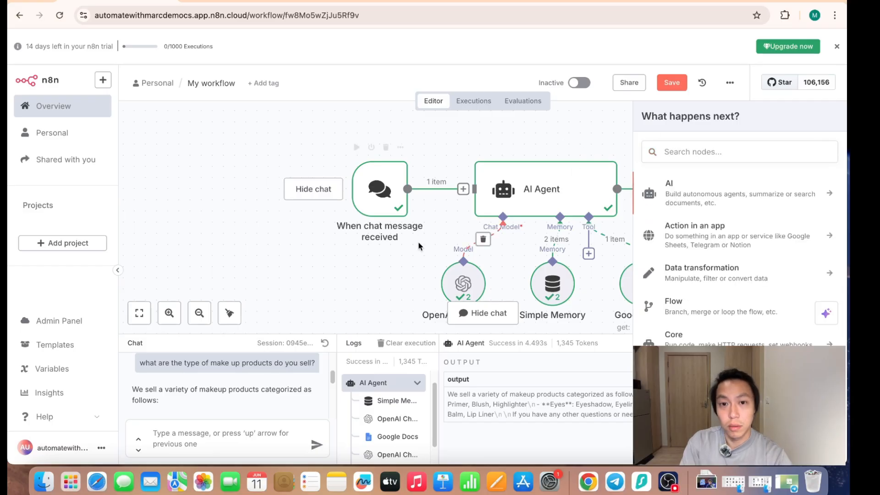
- Disconnect the chat message trigger from the AI Agent and move the trigger away from it on the canvas
left_click_drag(418, 241, 372, 245)
left_click_drag(343, 198, 220, 176)
right_click(324, 228)
left_click(325, 227)
- Add a Telegram Trigger that fires on Message to the workflow and open a new Telegram credential for it
left_click(829, 120)
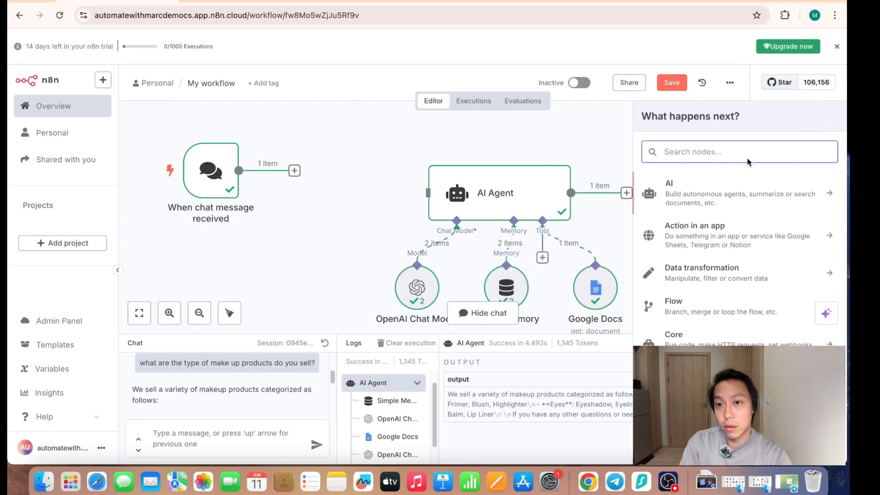
type("telegeram")
key("BackSpace")
key("BackSpace")
key("BackSpace")
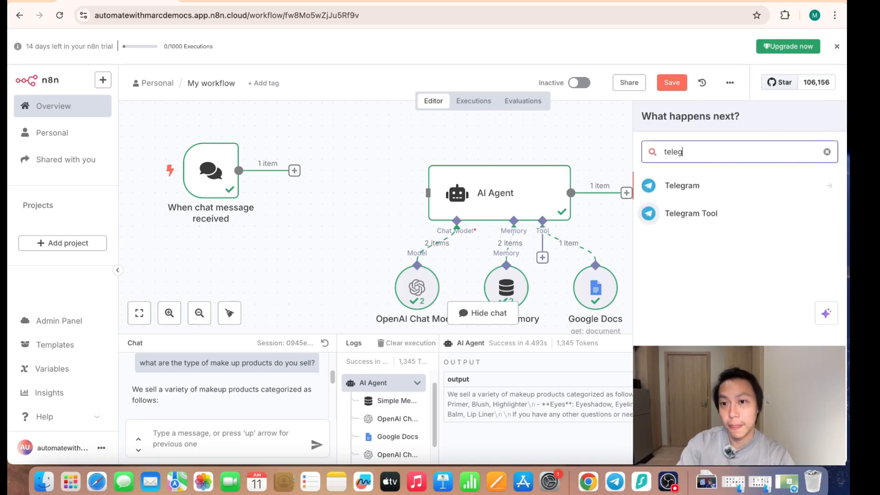
left_click(727, 188)
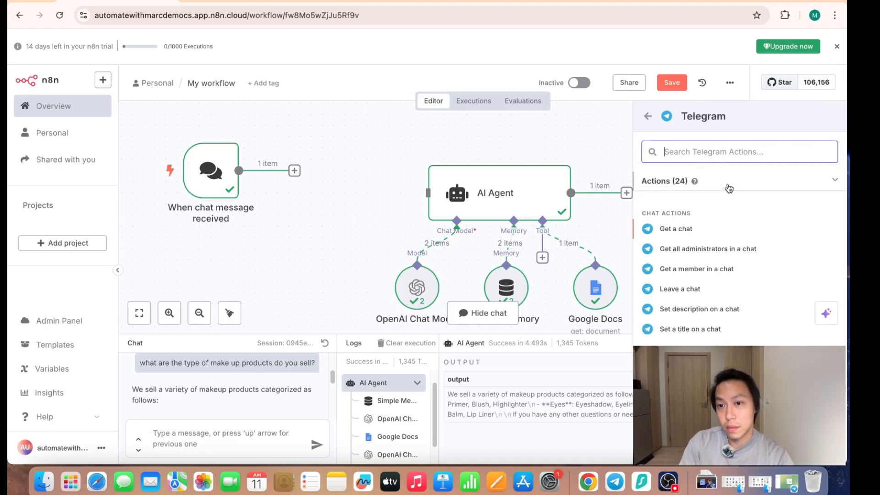
scroll(722, 339, "down", 5)
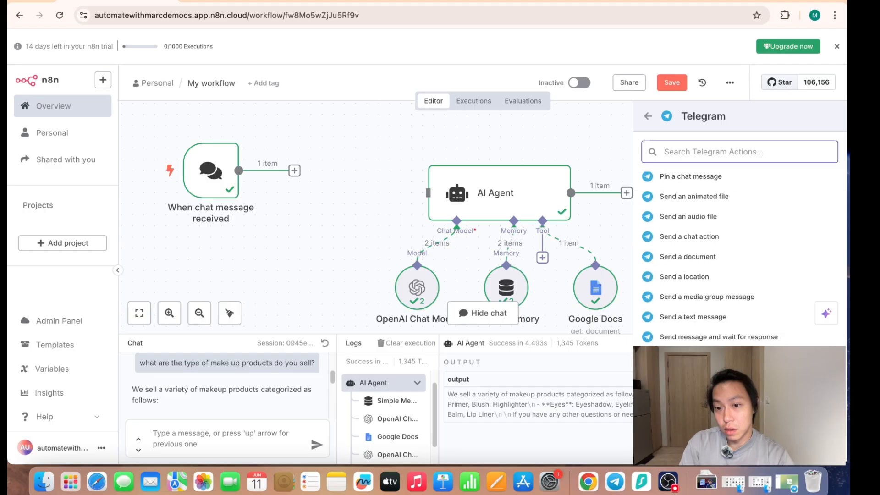
scroll(748, 294, "down", 5)
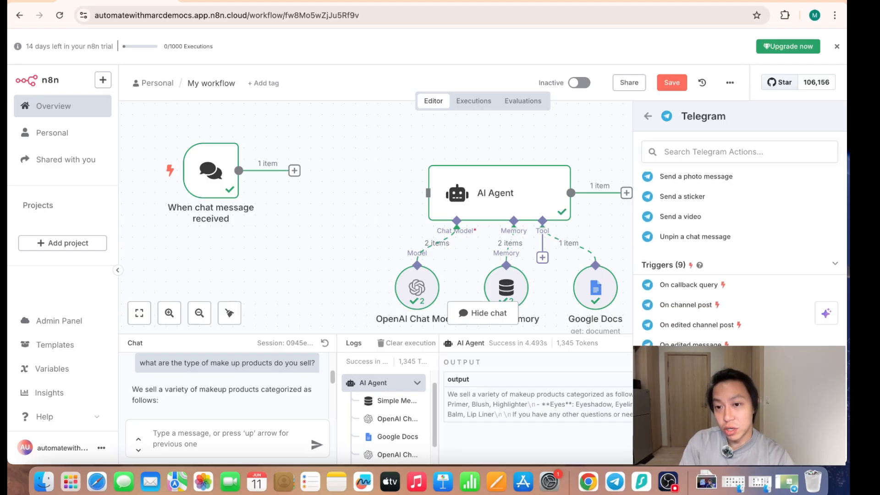
left_click(685, 385)
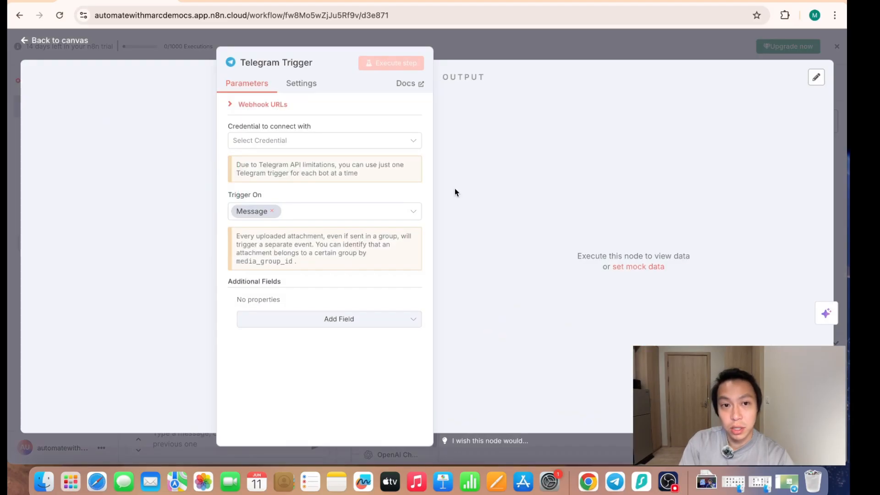
left_click(320, 140)
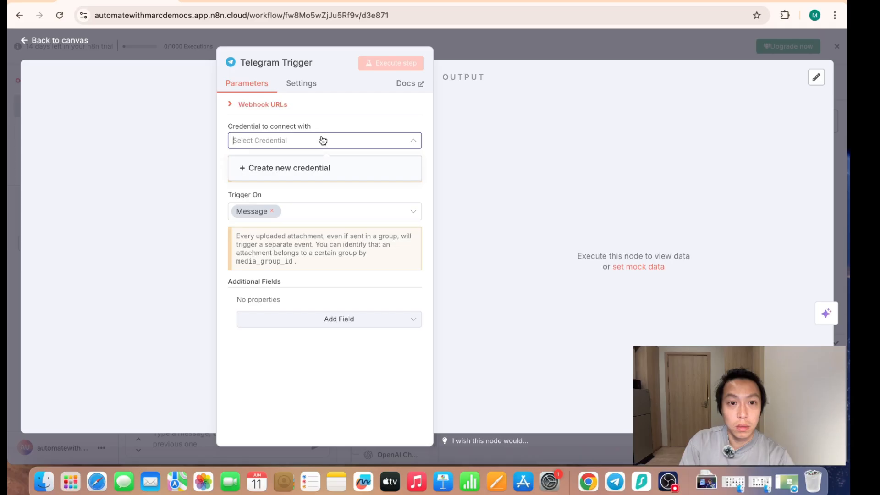
left_click(309, 171)
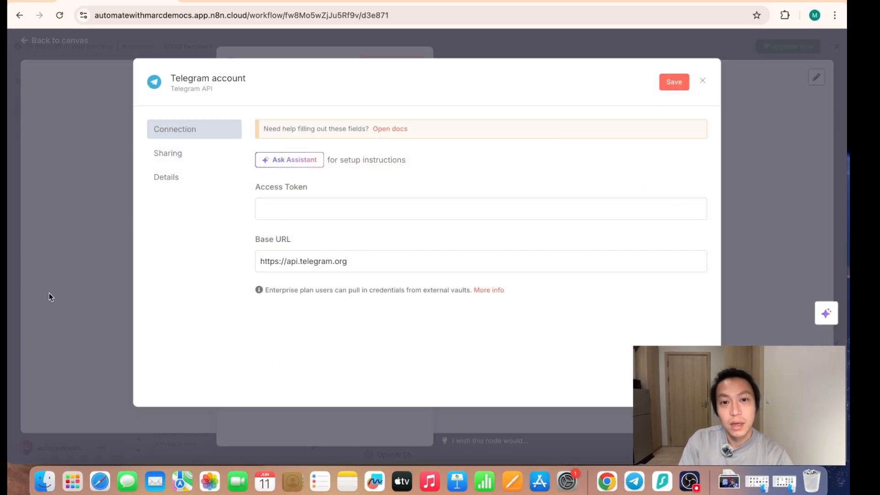
- Switch to Telegram, start the BotFather chat and create a new bot named customer_support_glamnest
left_click(634, 482)
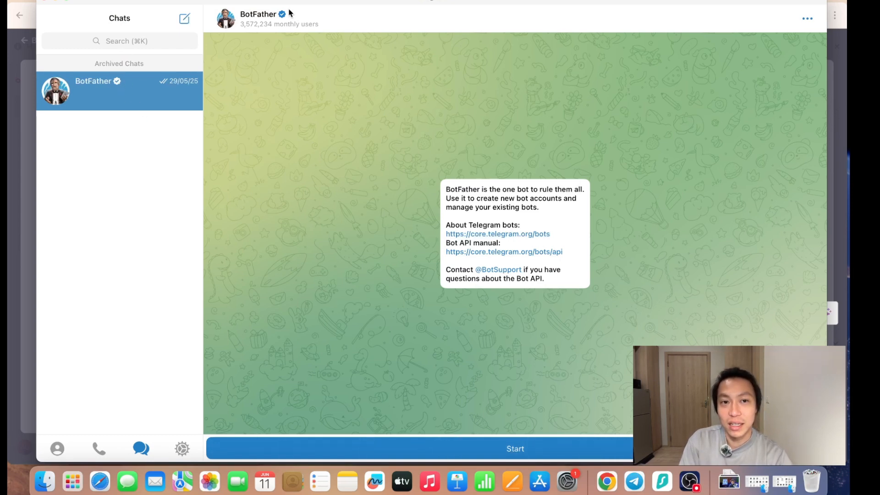
left_click(482, 444)
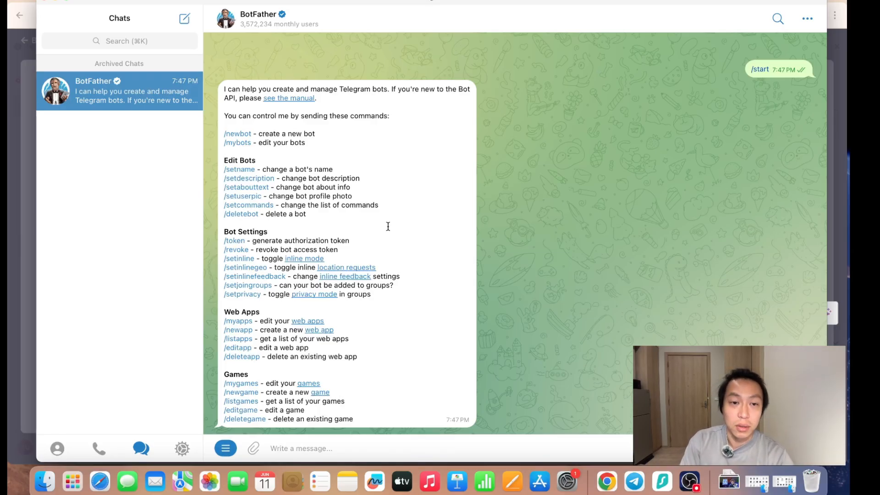
left_click(245, 139)
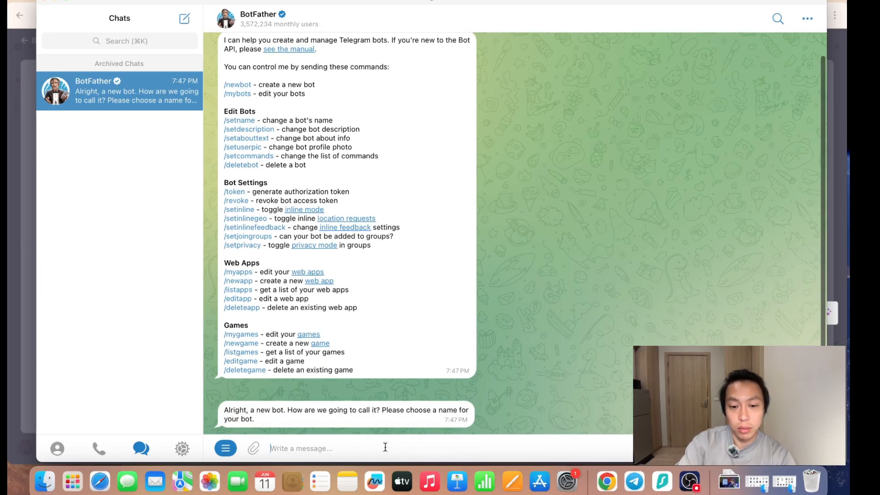
type("customer_supoo")
key("BackSpace")
key("BackSpace")
type("port_glamnest")
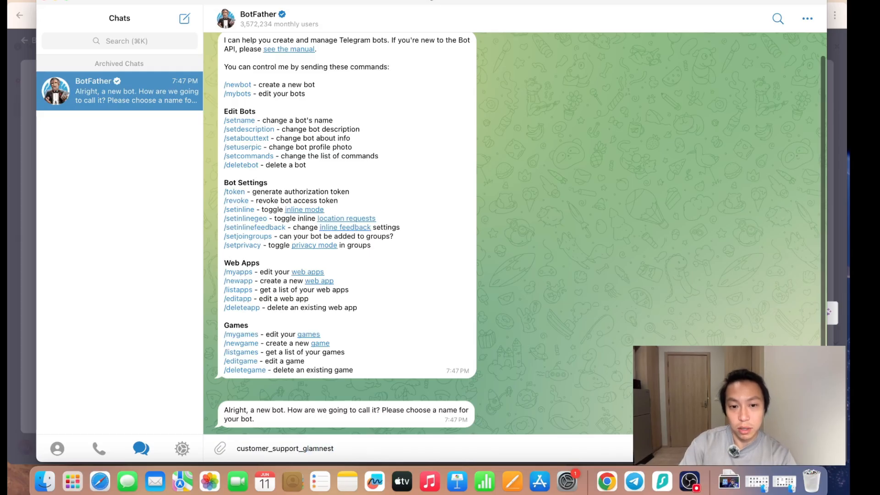
key("Return")
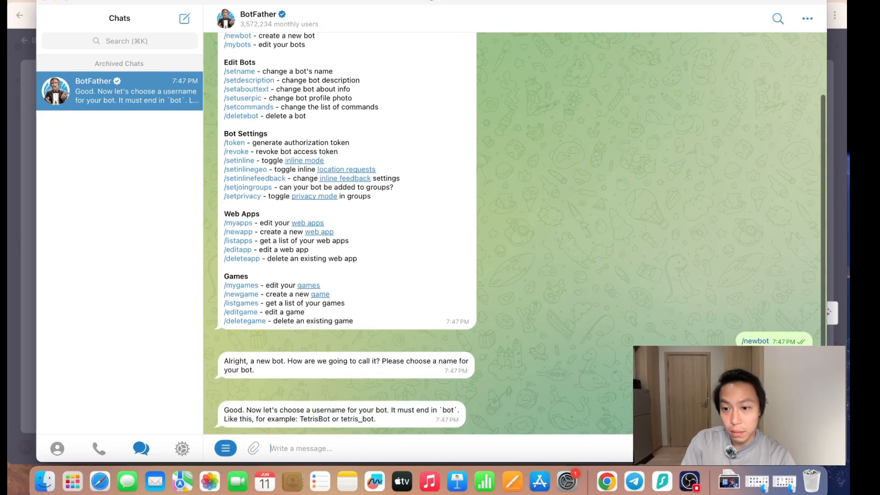
- Give BotFather customer_support_glamnest_bot as the new bot's username
type("customer_support_glamnest")
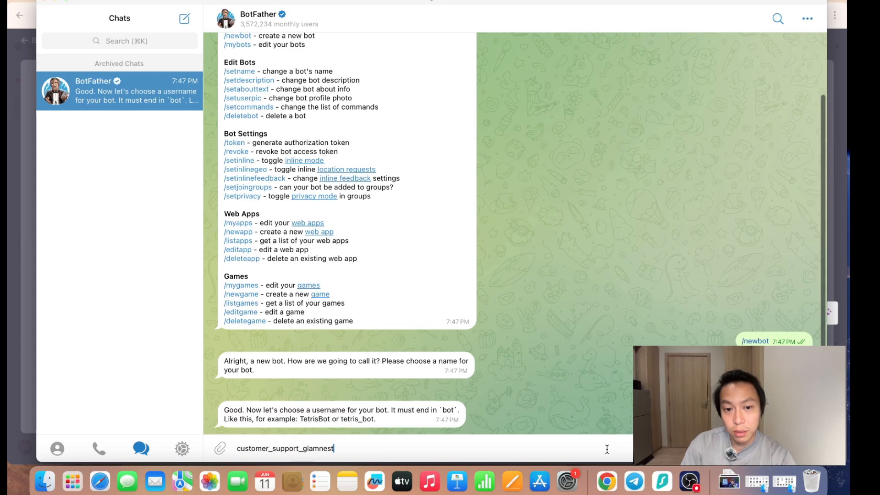
type("_bot")
key("Return")
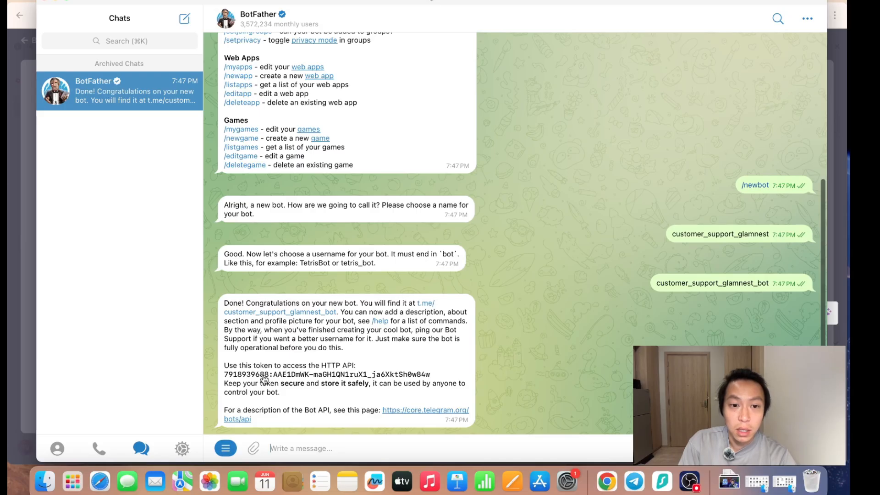
- Copy the bot's API token from BotFather into the Access Token of the n8n Telegram credential, then save and close the credential
left_click(358, 377)
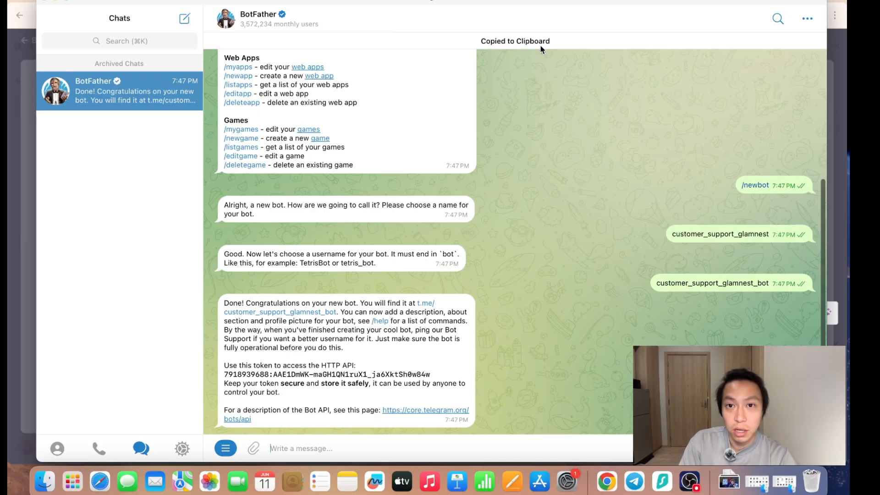
left_click(8, 235)
left_click(356, 213)
key("super+v")
left_click(347, 346)
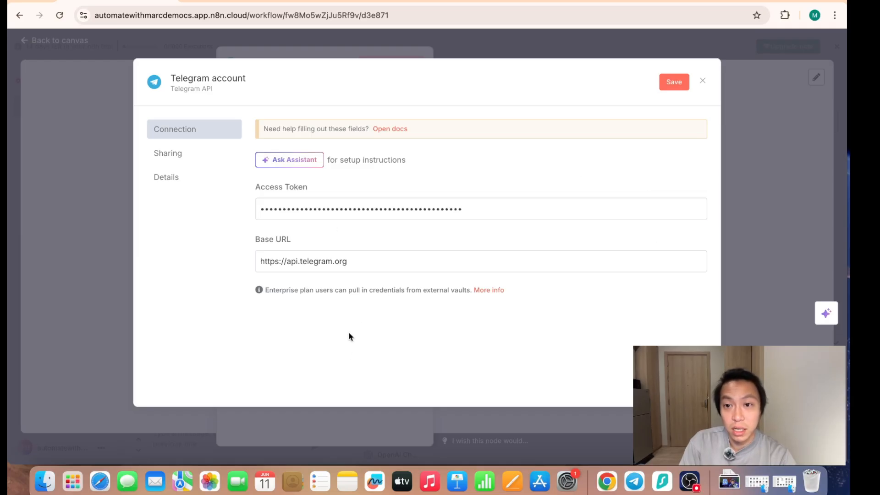
left_click(675, 85)
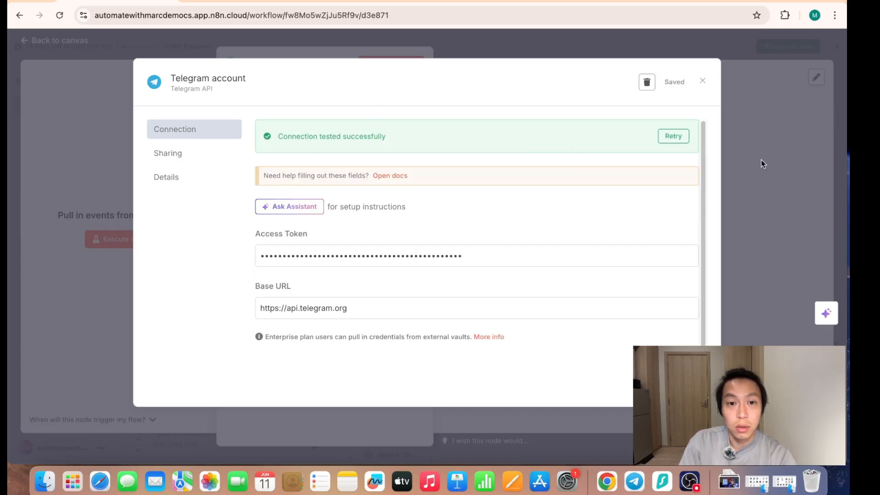
left_click(765, 227)
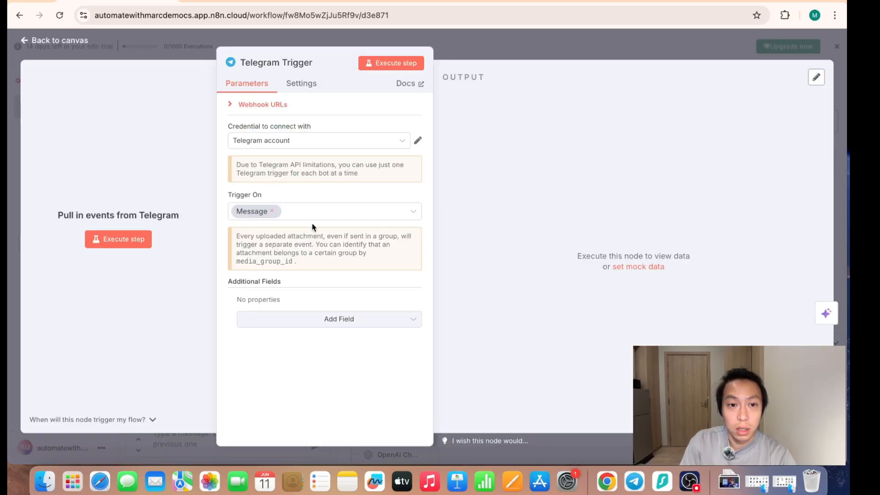
- Switch to Telegram, open and start the customer_support_glamnest bot's chat, and send it "hi"
key("super+Tab")
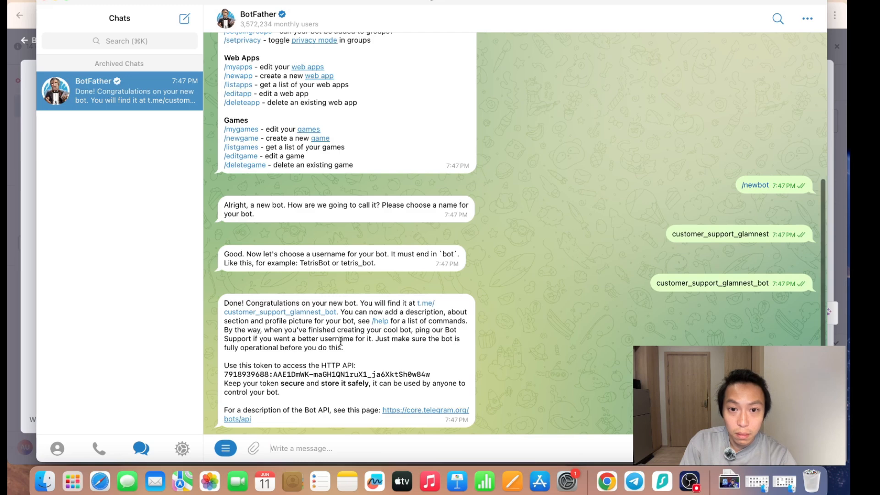
left_click_drag(380, 304, 319, 315)
left_click(320, 316)
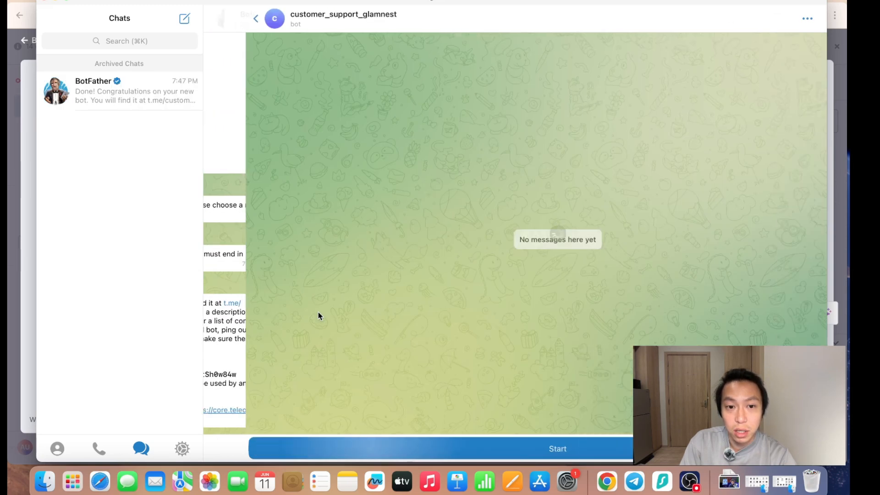
left_click(517, 449)
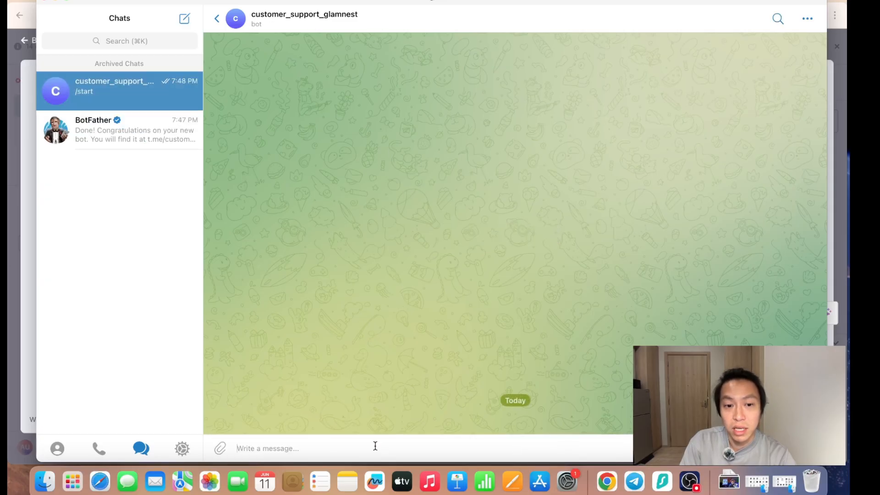
type("hi")
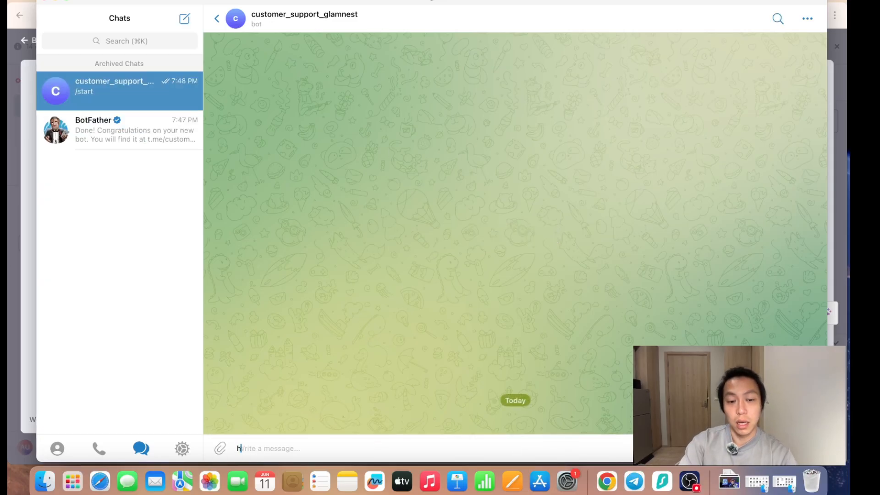
key("Return")
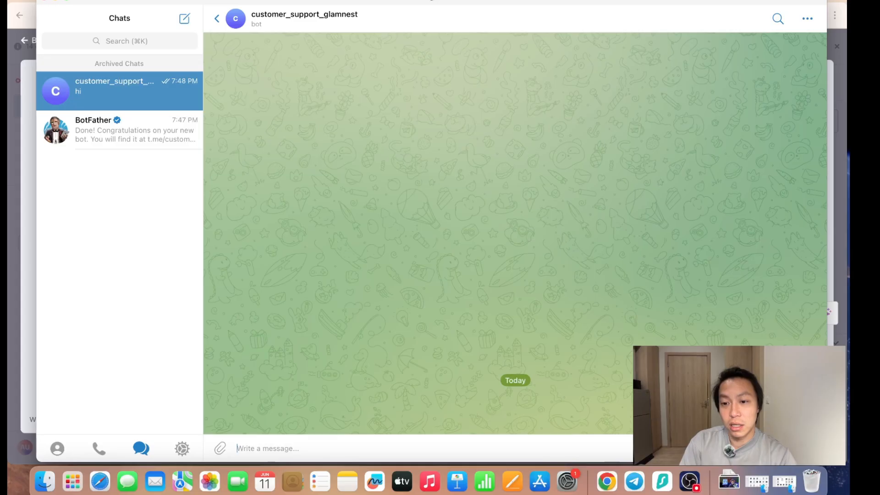
- Return to the n8n canvas, place the Telegram Trigger in front of the AI Agent and connect the two
key("super+Tab")
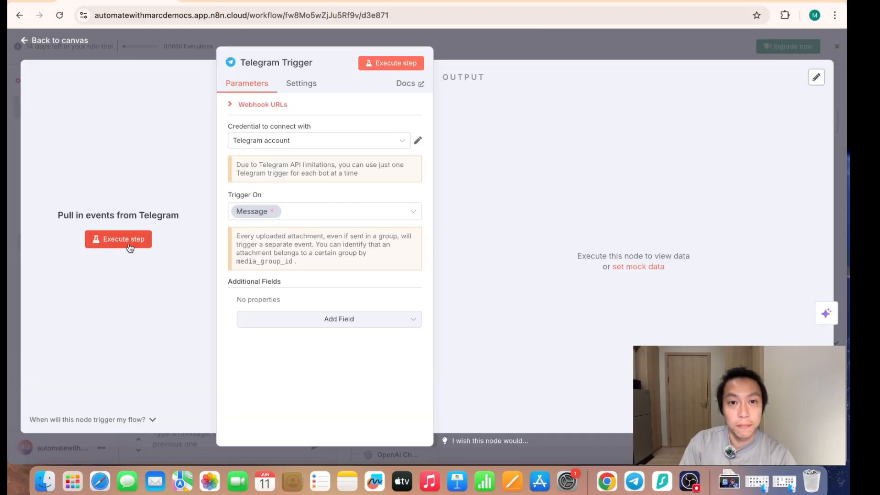
left_click(502, 50)
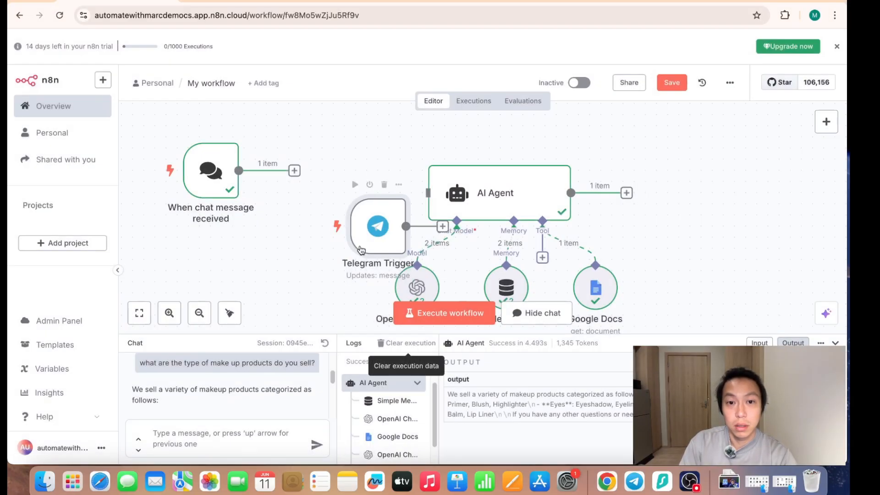
left_click_drag(384, 234, 351, 189)
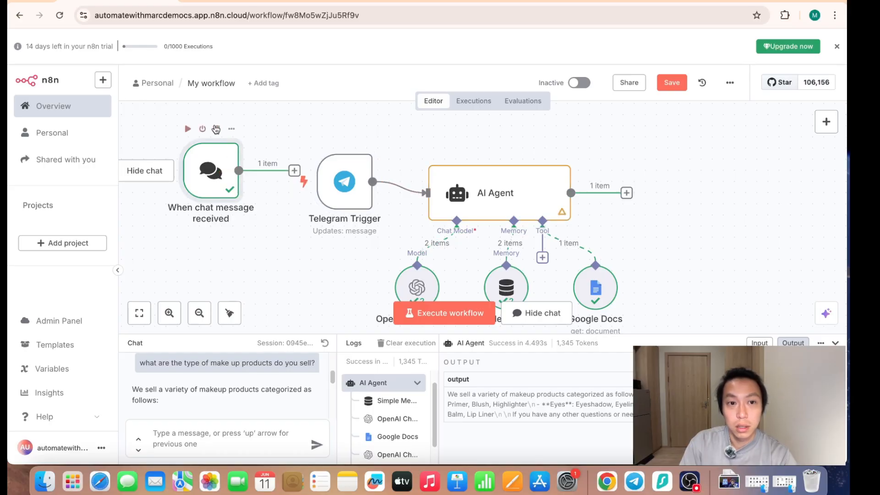
- Delete the chat message trigger from the workflow and collapse the chat and logs area
left_click(217, 129)
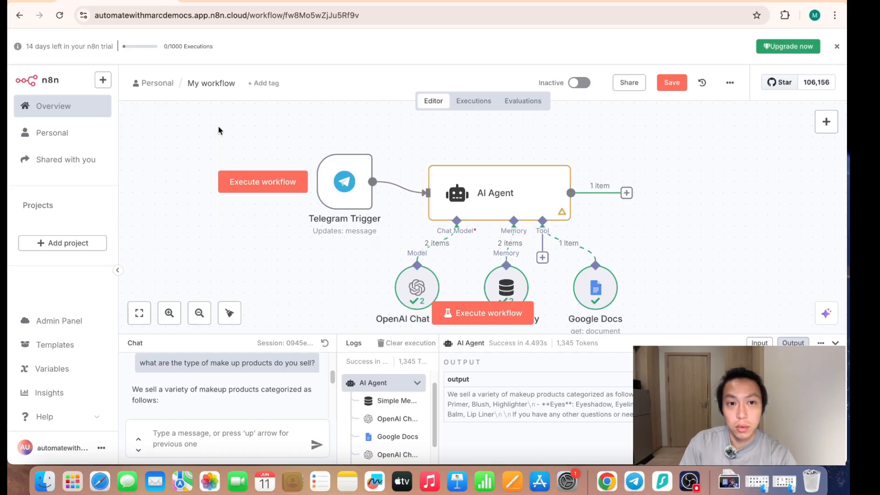
left_click(835, 343)
scroll(591, 321, "right", 1)
scroll(592, 321, "down", 1)
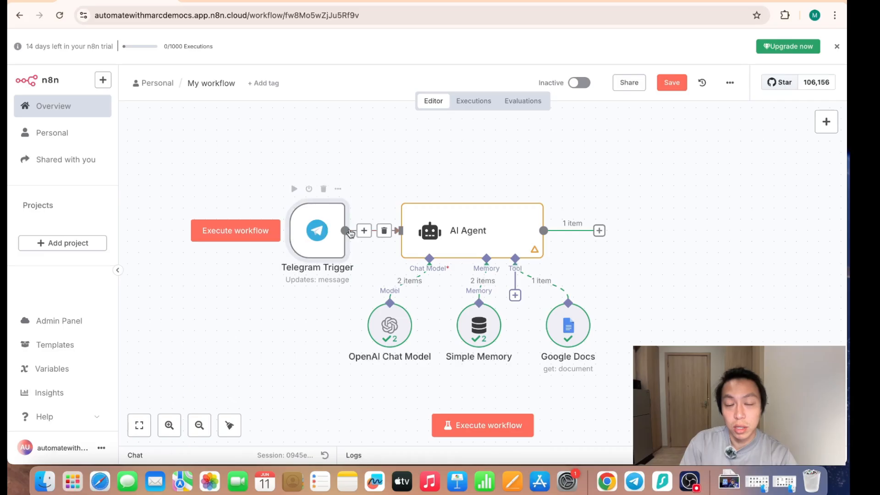
- Execute the Telegram Trigger on its own, review the message data it outputs, and return to the canvas
double_click(326, 232)
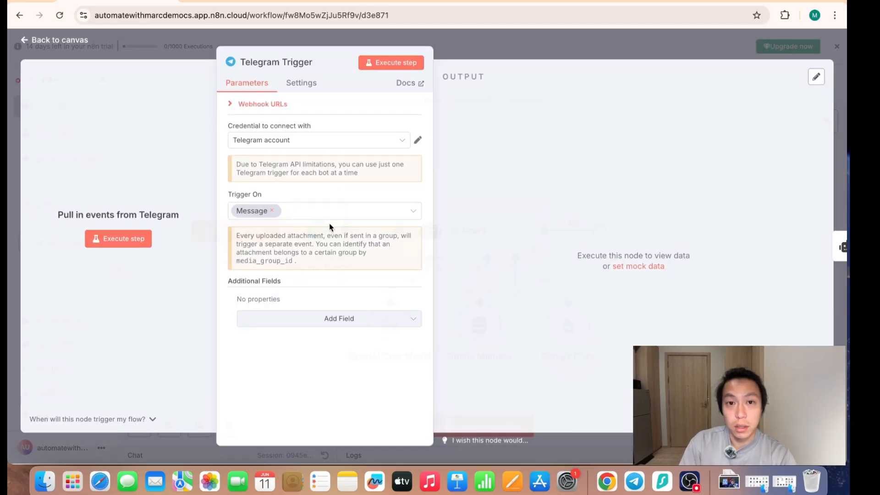
left_click(391, 64)
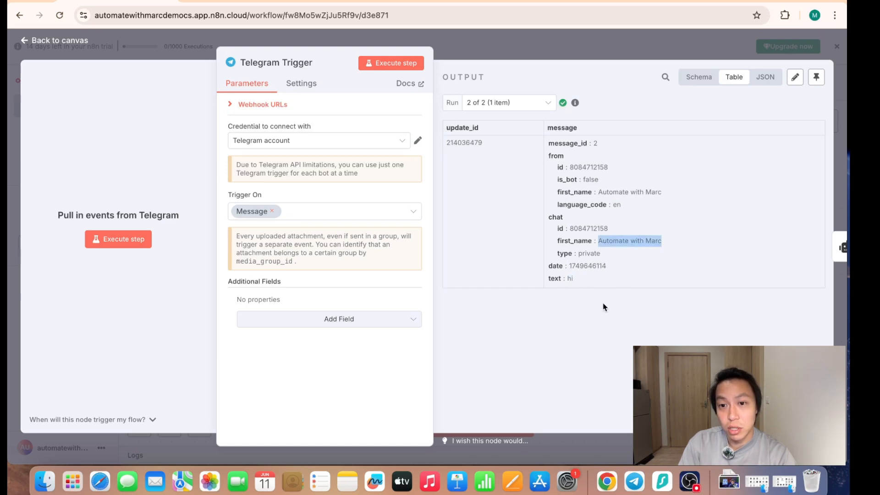
left_click(526, 40)
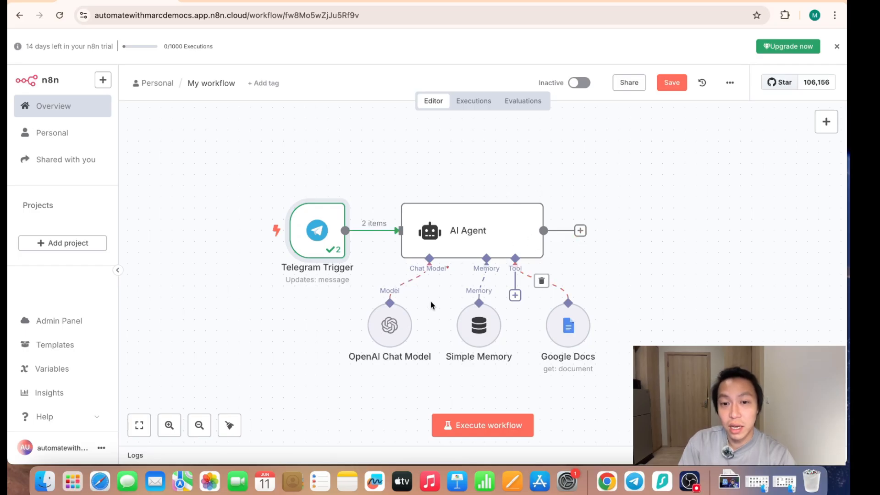
- Add a Telegram "Send a text message" node after the AI Agent, using the Telegram account credential
left_click(581, 231)
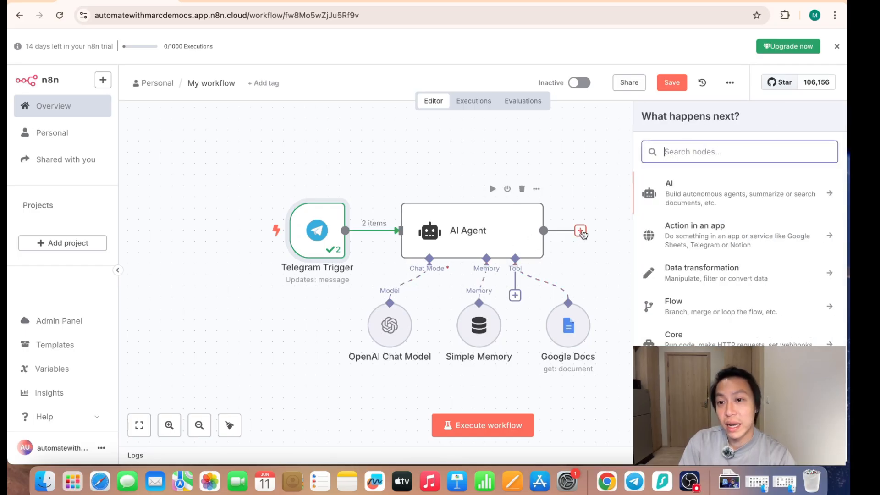
type("tele")
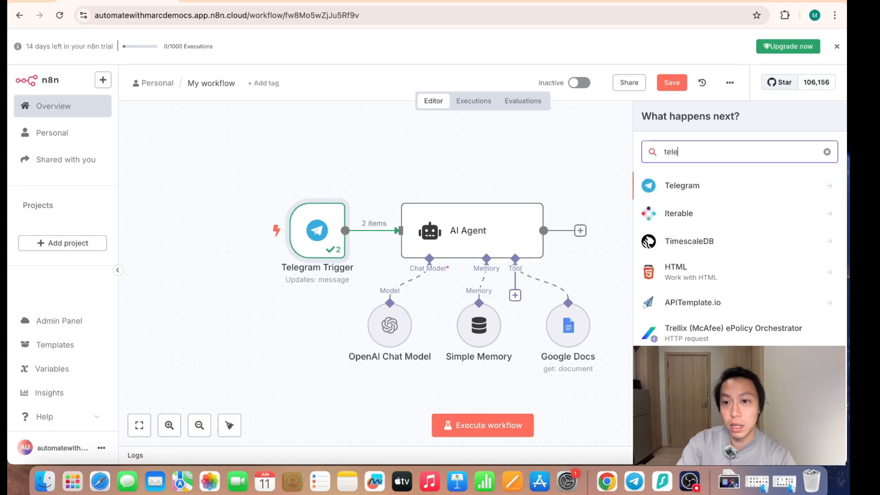
left_click(766, 189)
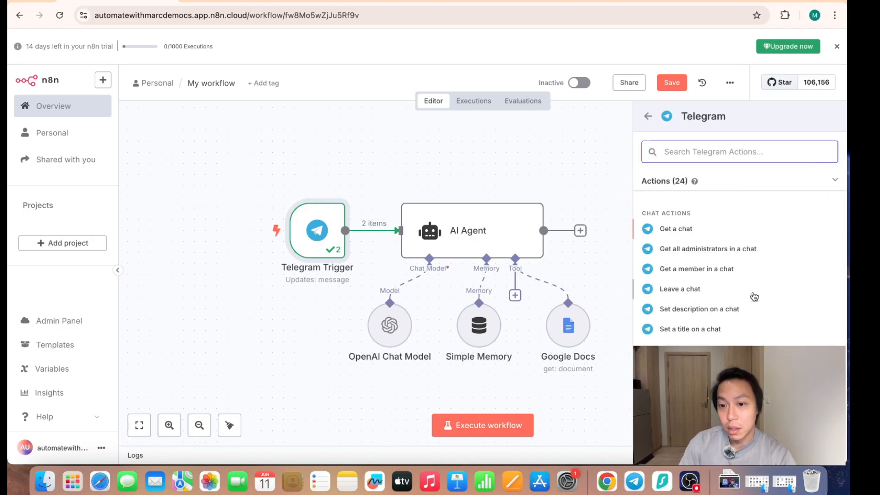
scroll(756, 316, "down", 5)
scroll(722, 291, "down", 7)
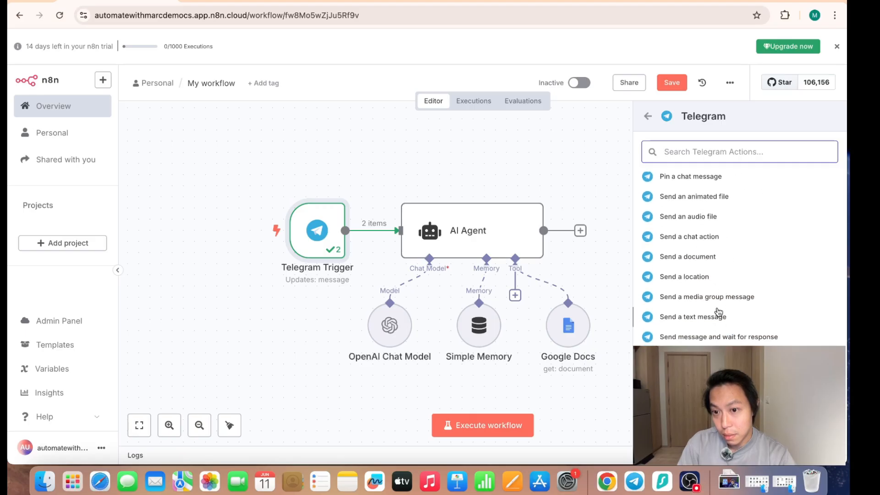
left_click(706, 317)
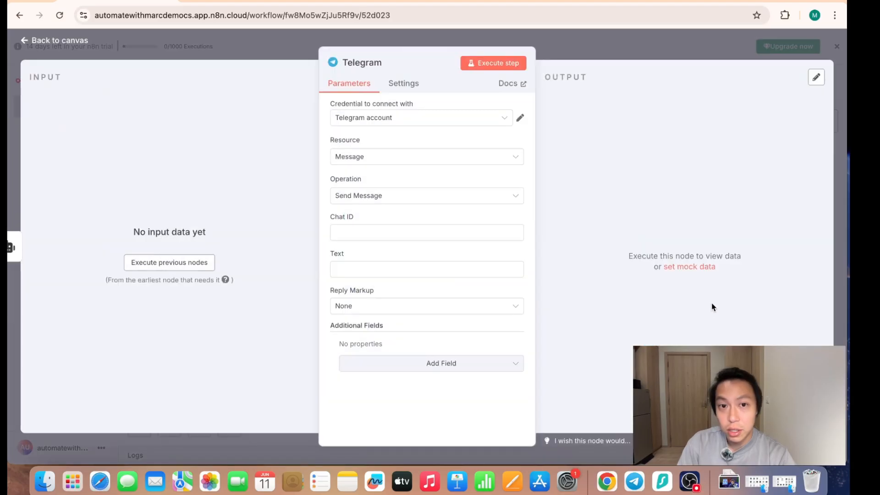
left_click(405, 121)
left_click(412, 145)
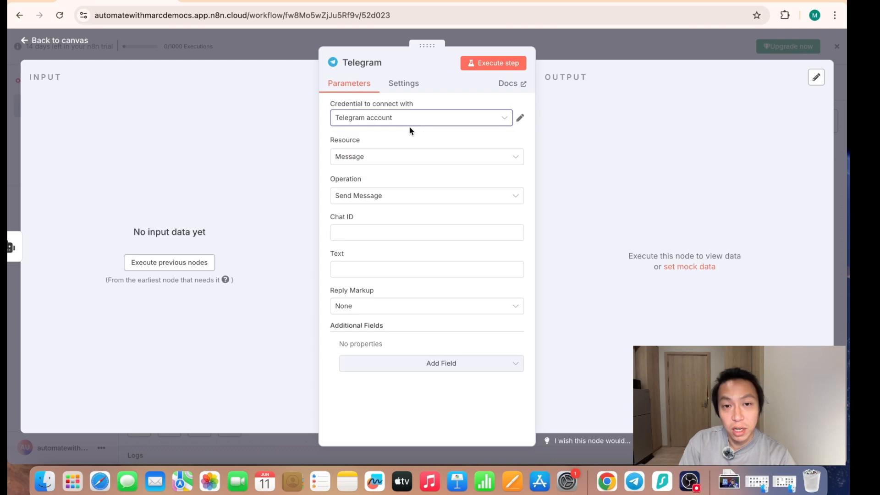
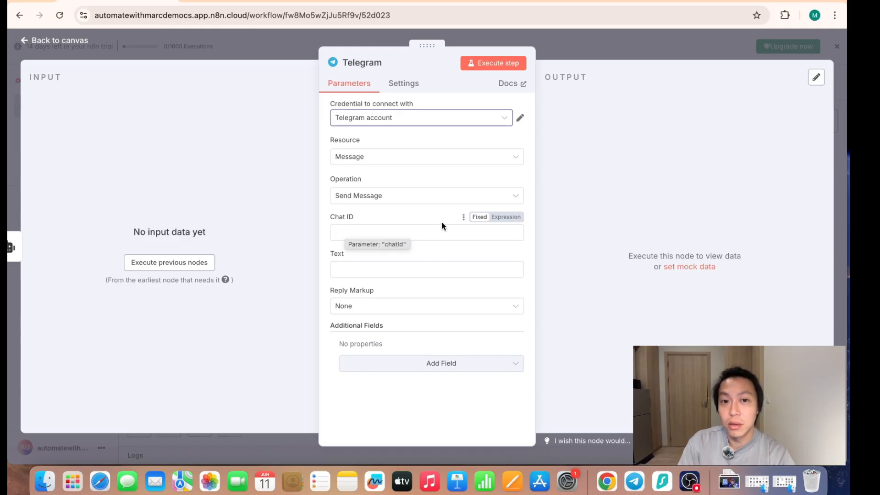
- Try to execute the whole workflow with the unconfigured Telegram send-message node still attached after the AI Agent
key("super+Tab")
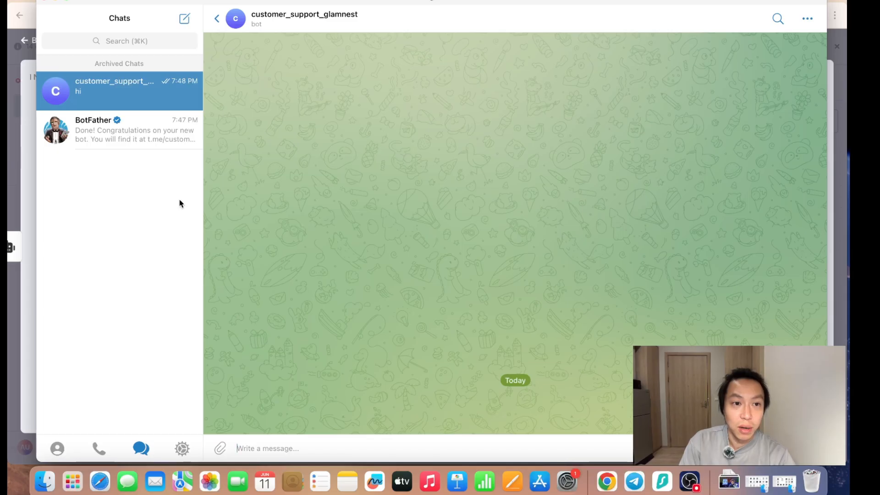
left_click(29, 165)
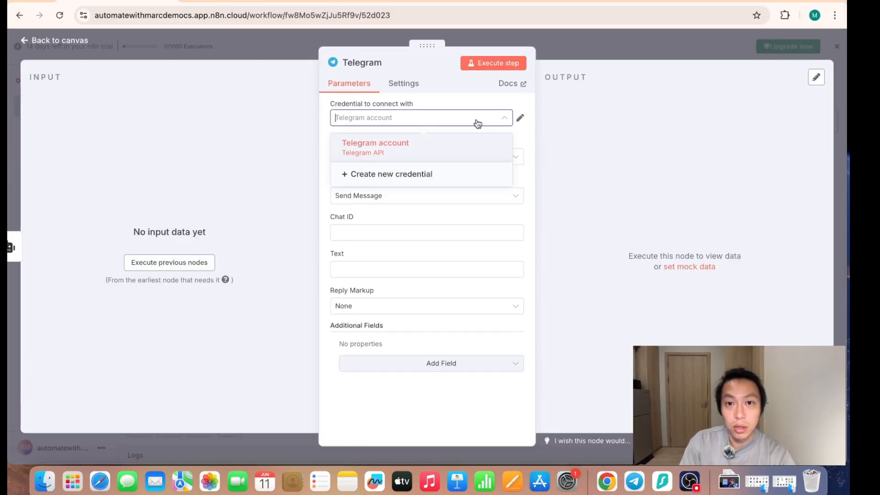
left_click(619, 50)
left_click(470, 425)
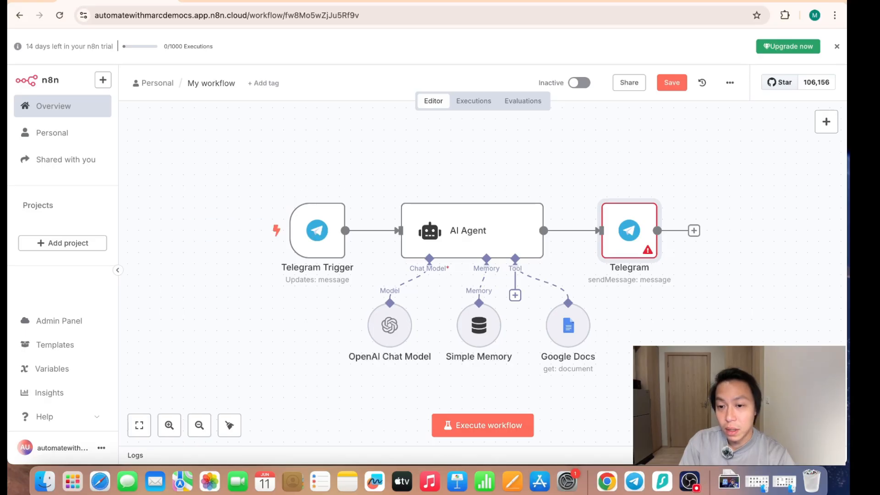
- Try to execute the previous nodes from the Telegram send-message node's settings, and delete that node from the workflow
double_click(629, 229)
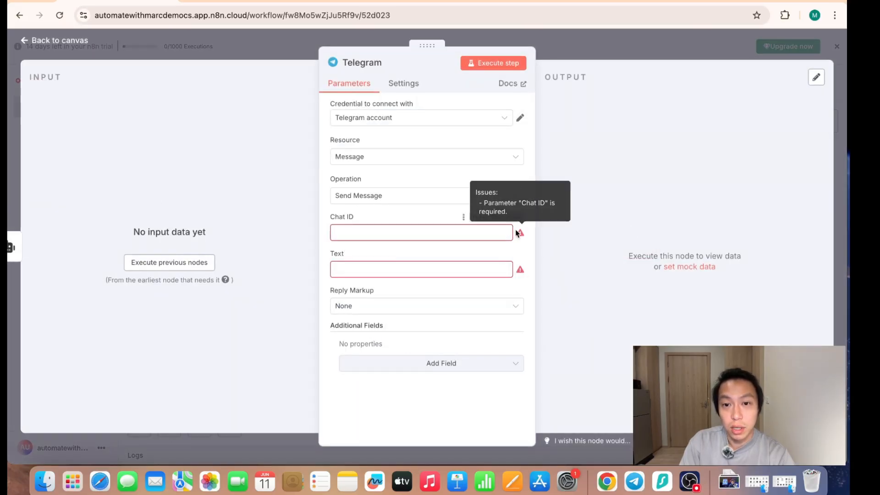
left_click(430, 229)
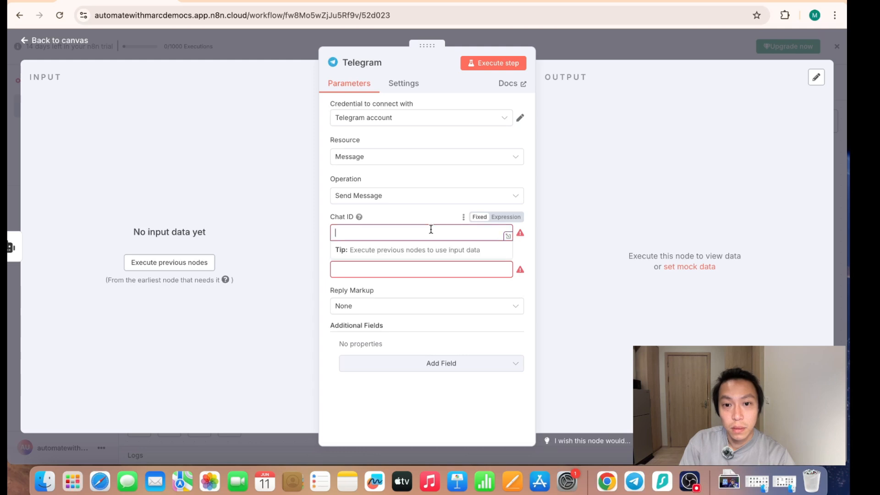
left_click(157, 268)
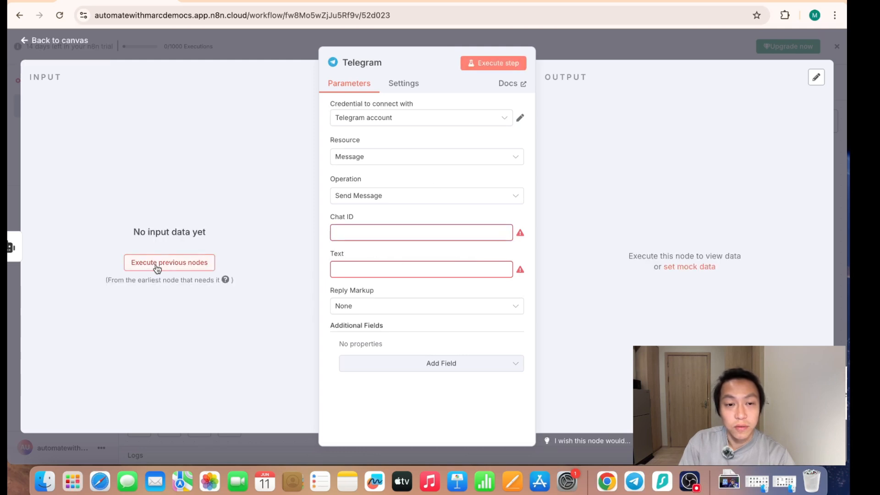
key("Escape")
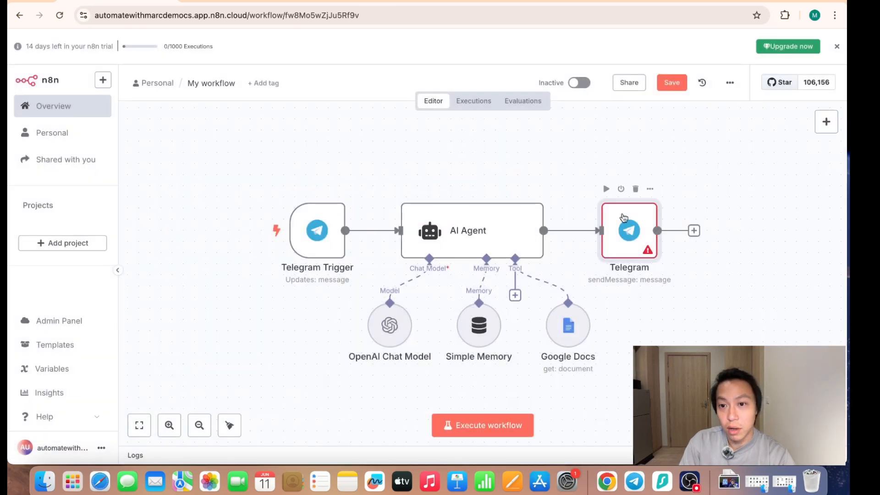
left_click(636, 189)
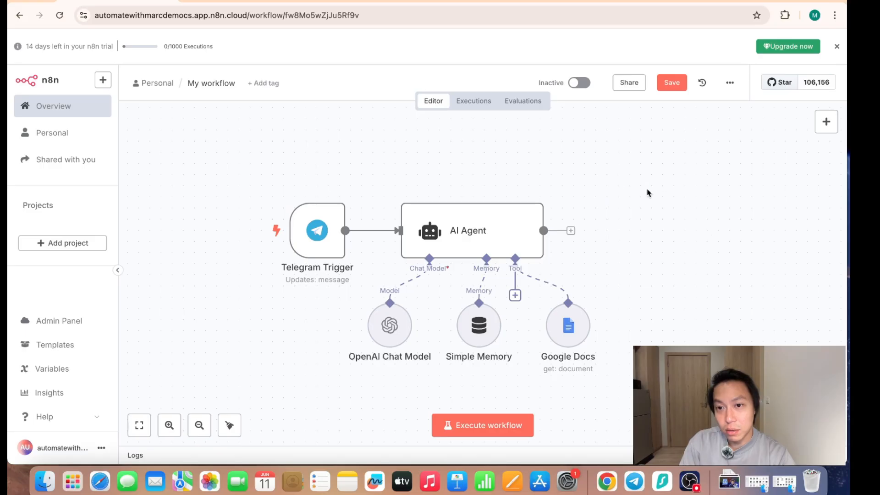
- Execute the workflow and trigger it by sending "Hello how are you" to the customer_support_glamnest bot in Telegram, returning to the n8n canvas
left_click(479, 430)
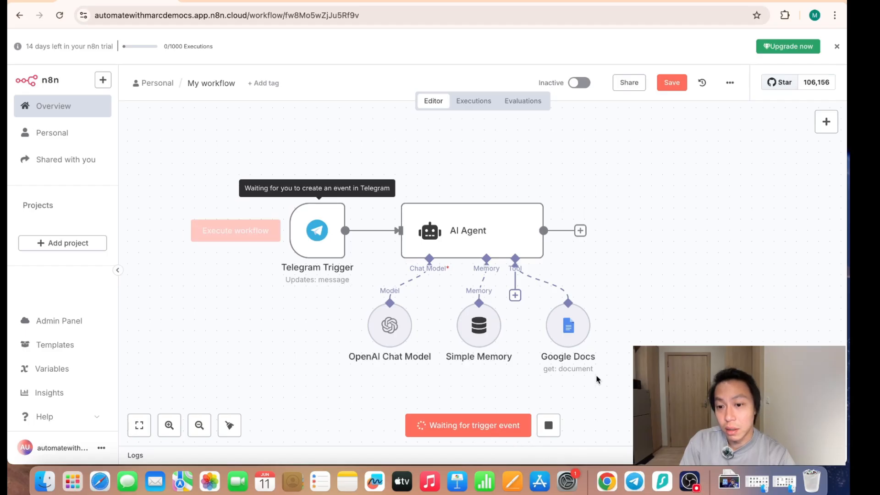
left_click(637, 475)
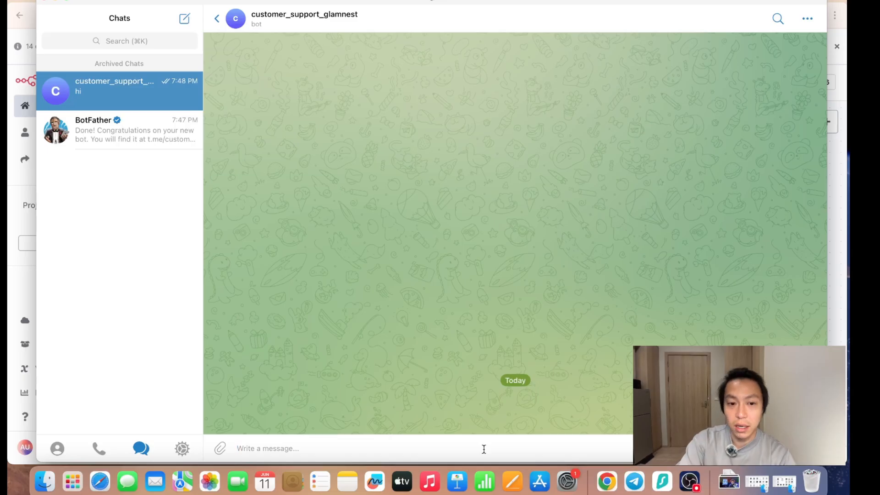
type("hi")
type("Hello")
type(" how are you")
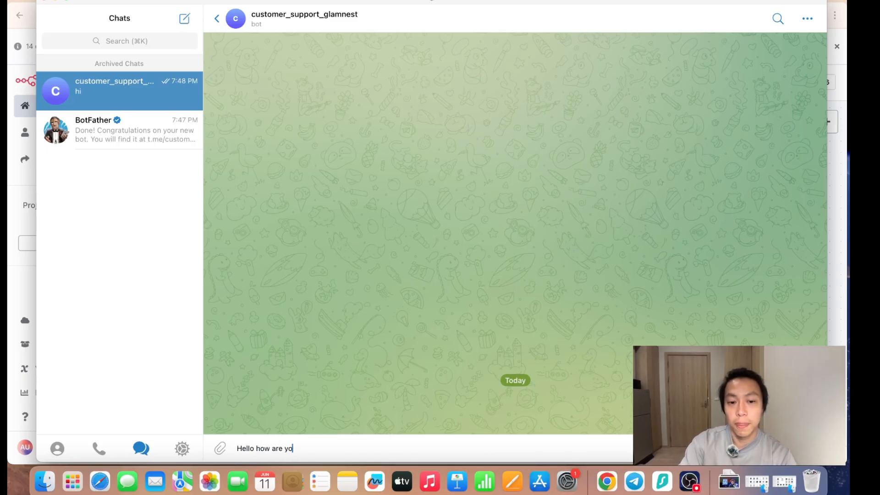
key("Return")
key("super+Tab")
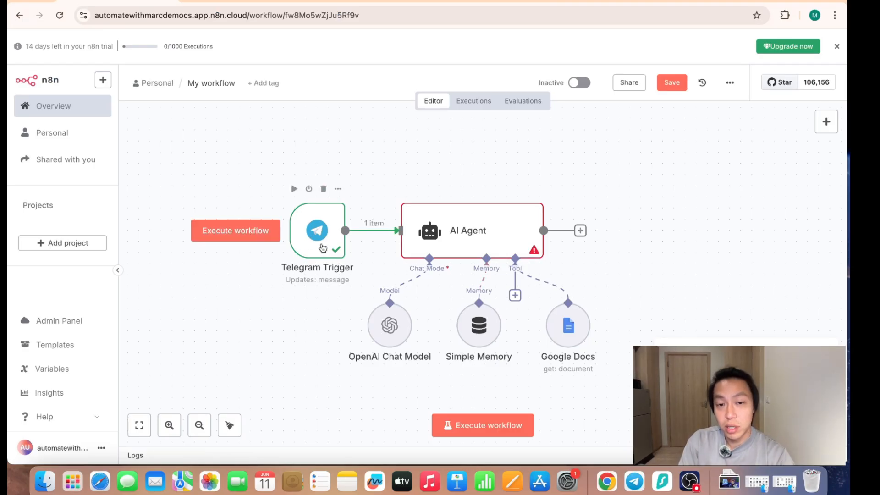
- Set the AI Agent's prompt source to Define below and map the incoming message text as the expression {{ $json.message.text }}
double_click(477, 229)
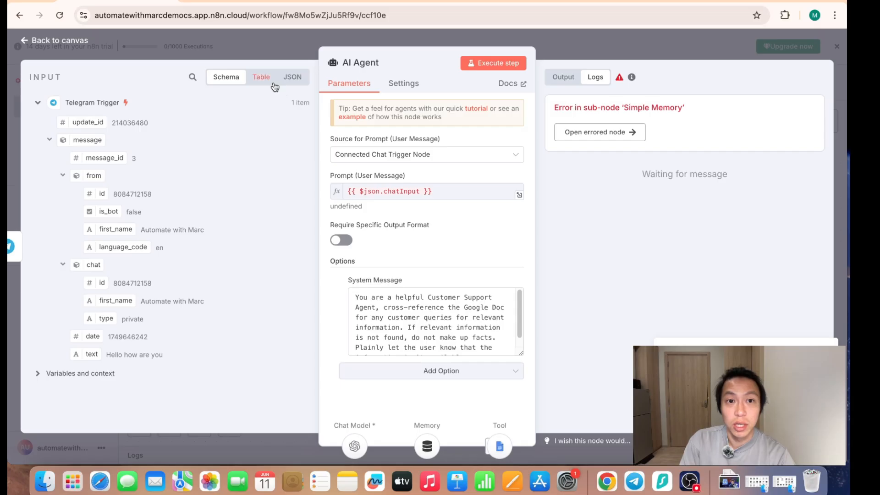
left_click(426, 154)
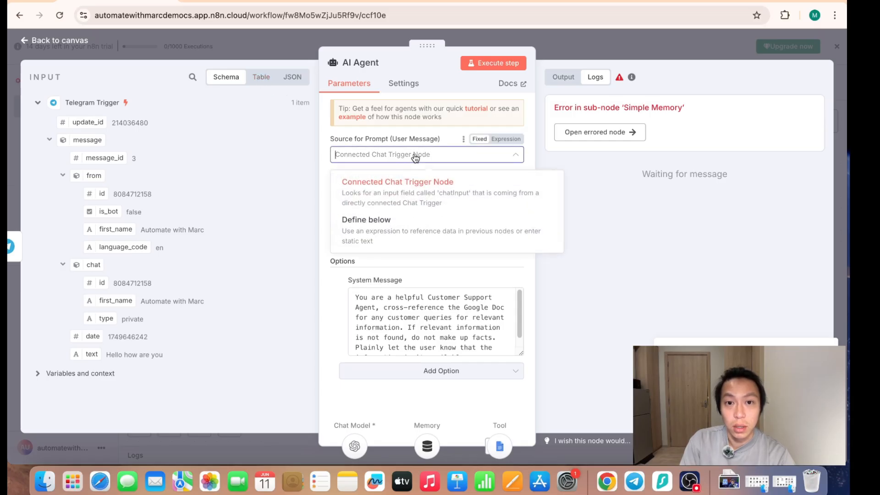
left_click(405, 225)
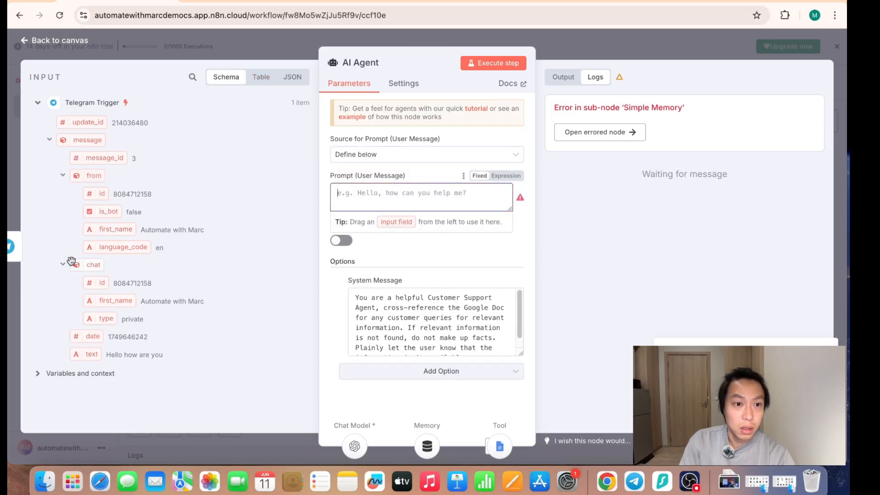
left_click(506, 175)
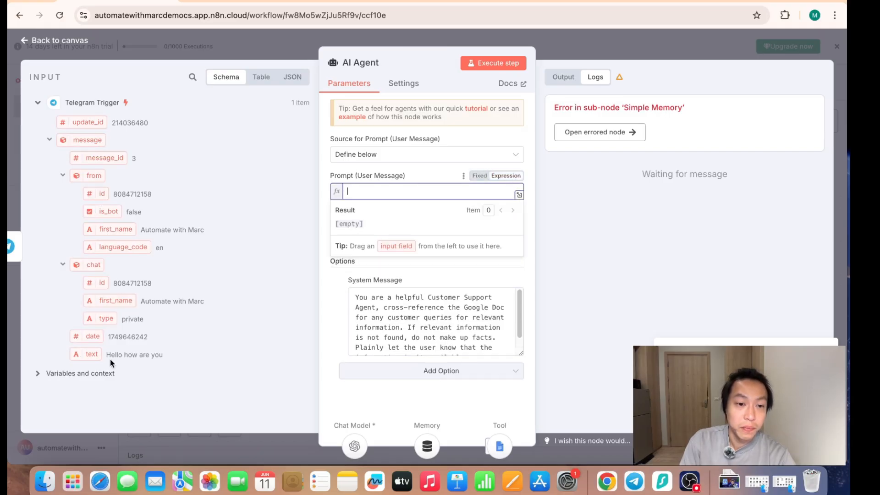
left_click_drag(108, 355, 383, 191)
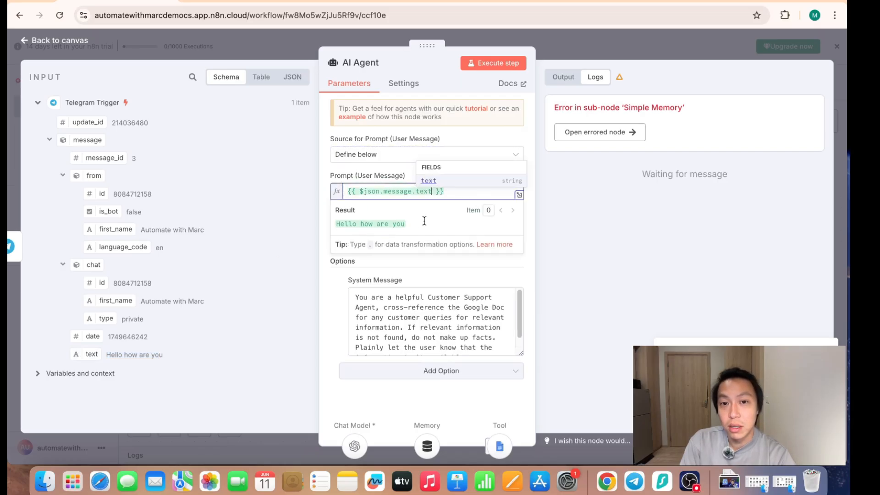
- Execute the AI Agent step, review its logs for the cause of the error, and return to the canvas
left_click(501, 63)
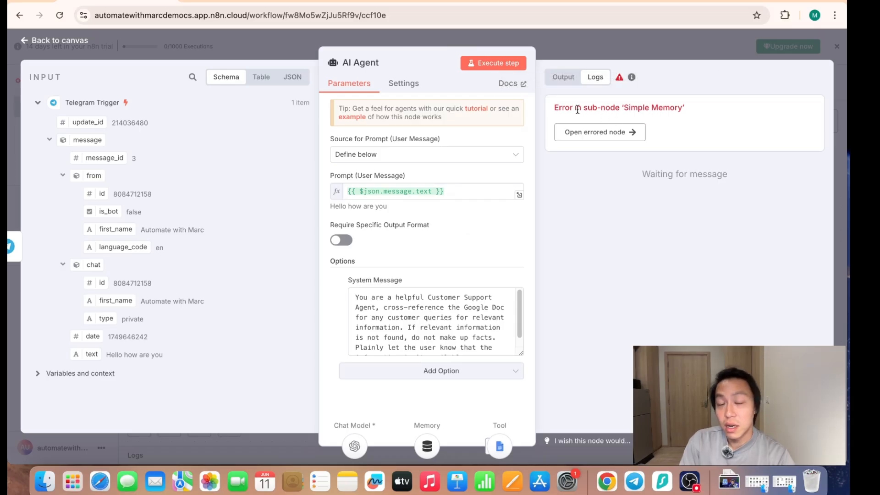
left_click_drag(577, 110, 637, 111)
left_click(662, 49)
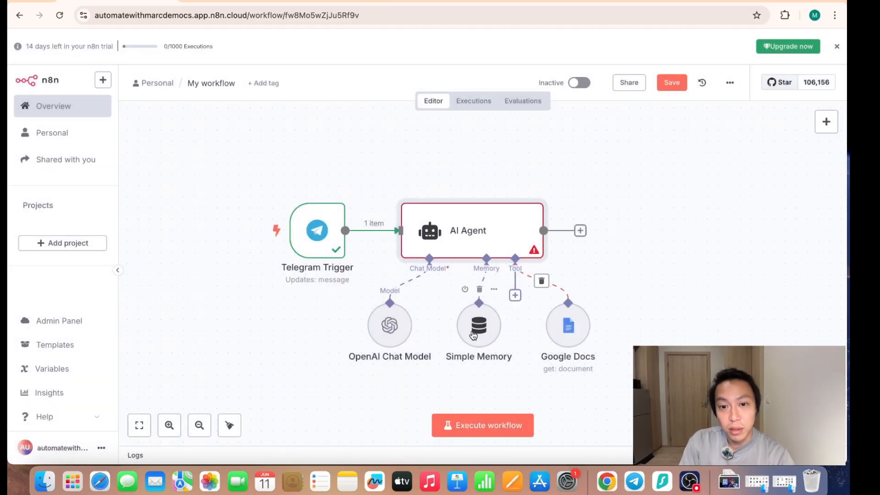
- Set the Simple Memory node's Session ID to Define below and map the Telegram Trigger's chat id as its key
double_click(487, 336)
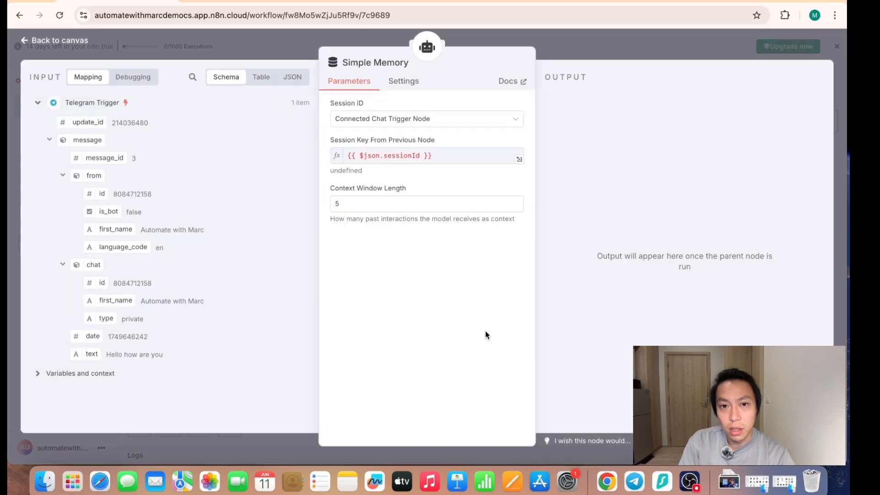
left_click(469, 122)
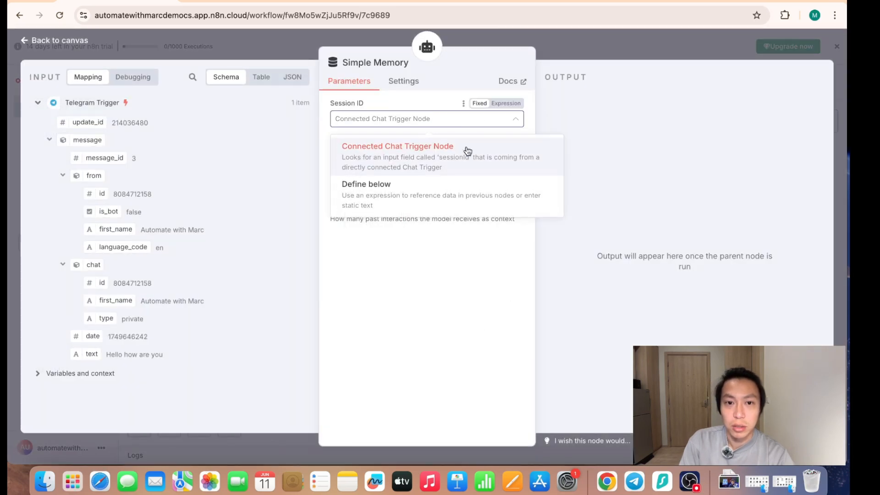
left_click(409, 202)
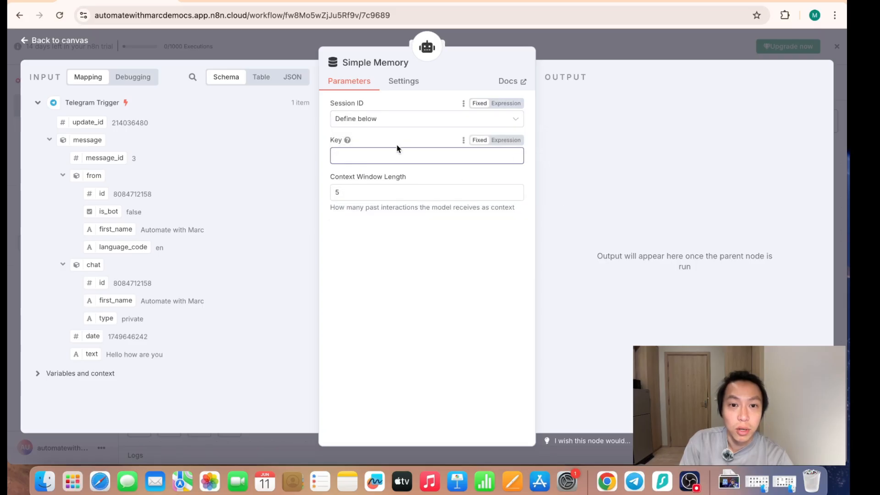
left_click(385, 161)
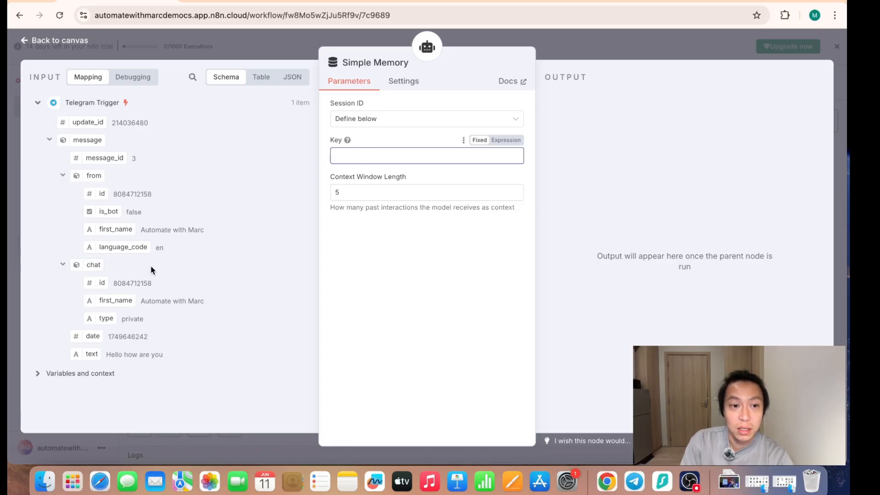
left_click_drag(114, 292, 358, 160)
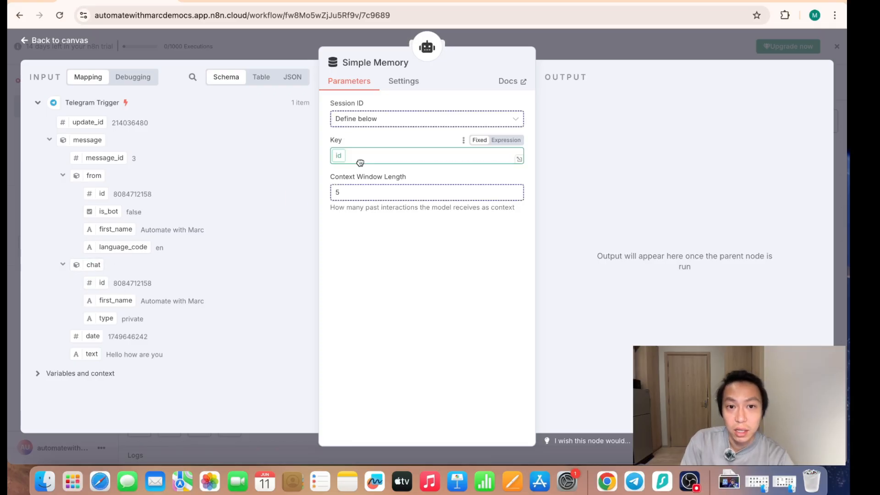
left_click(408, 309)
left_click(649, 52)
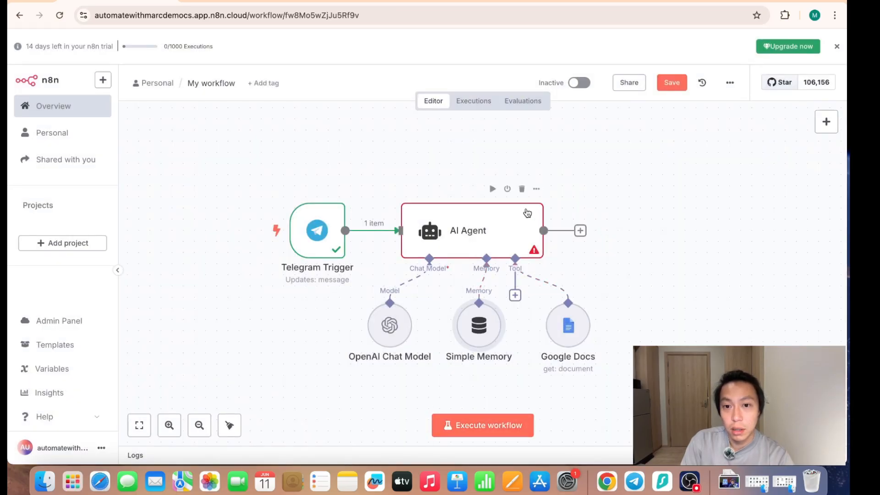
- Execute the AI Agent node again, review the reply it outputs, and return to the canvas
left_click(493, 189)
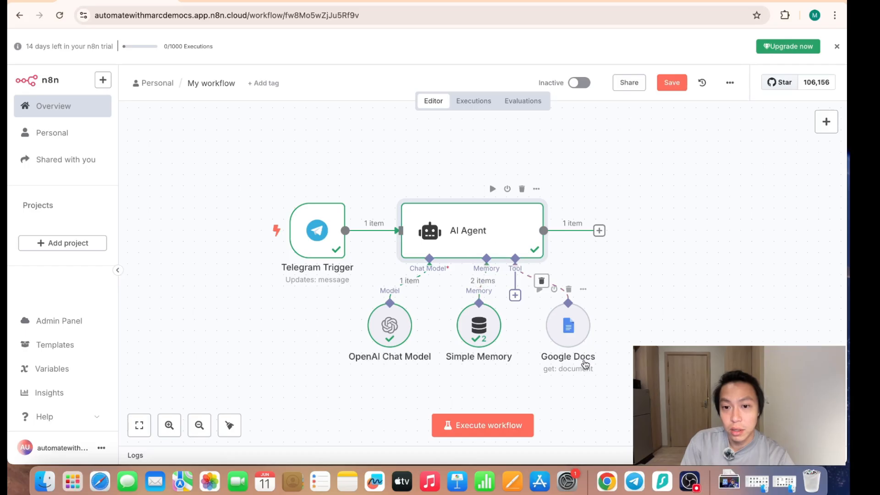
double_click(480, 232)
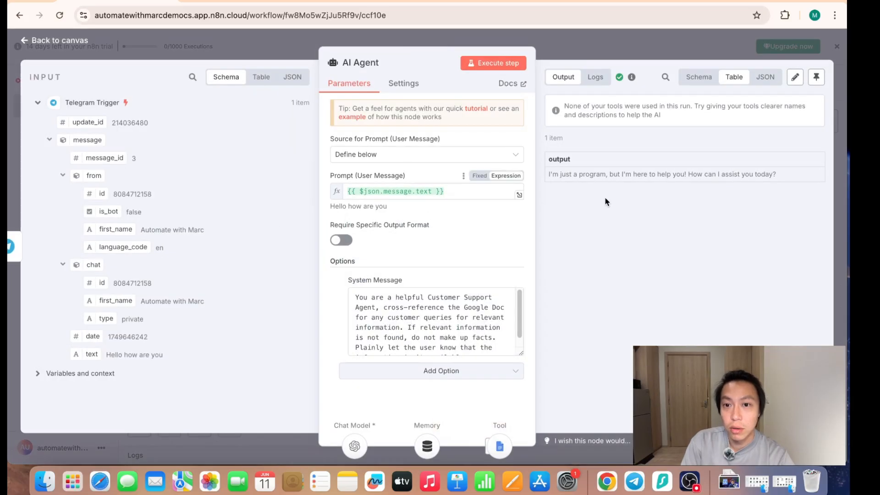
left_click(658, 41)
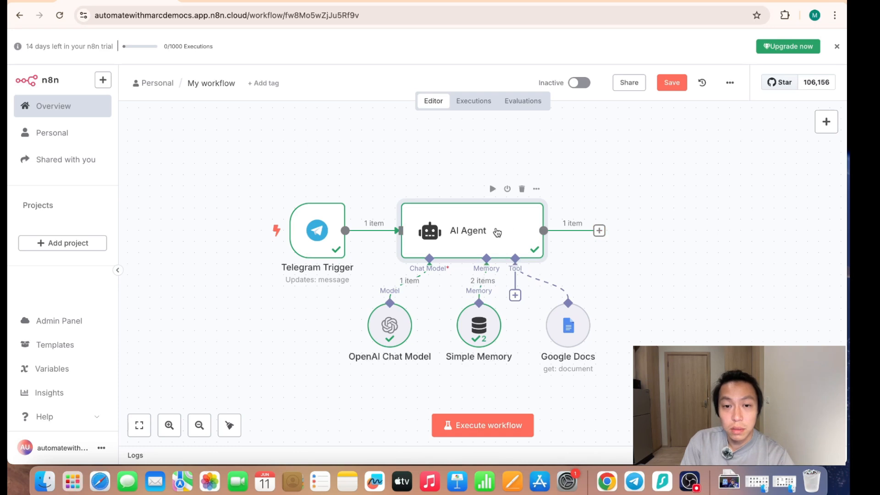
- Add a Telegram "Send a text message" node after the AI Agent
left_click(599, 231)
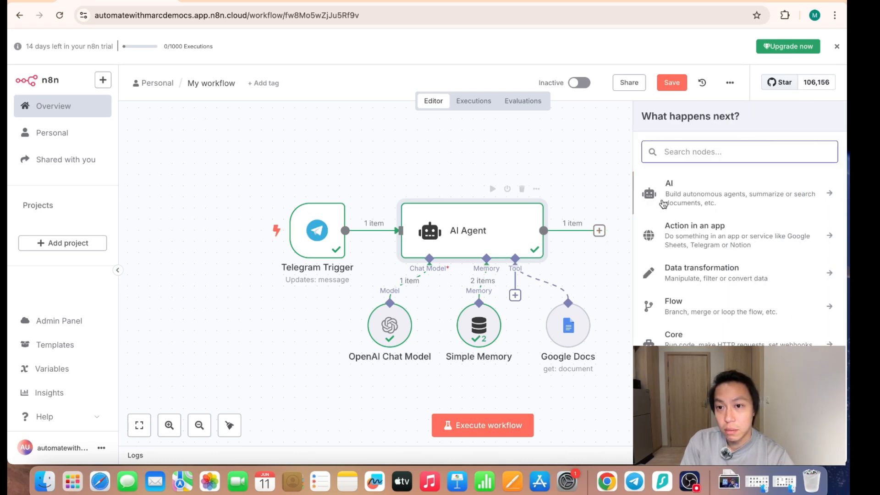
type("tele")
left_click(758, 187)
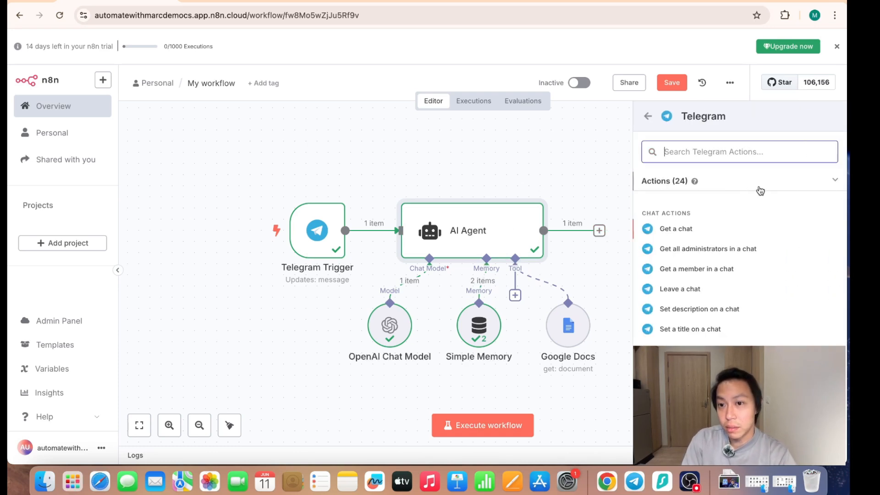
type("send")
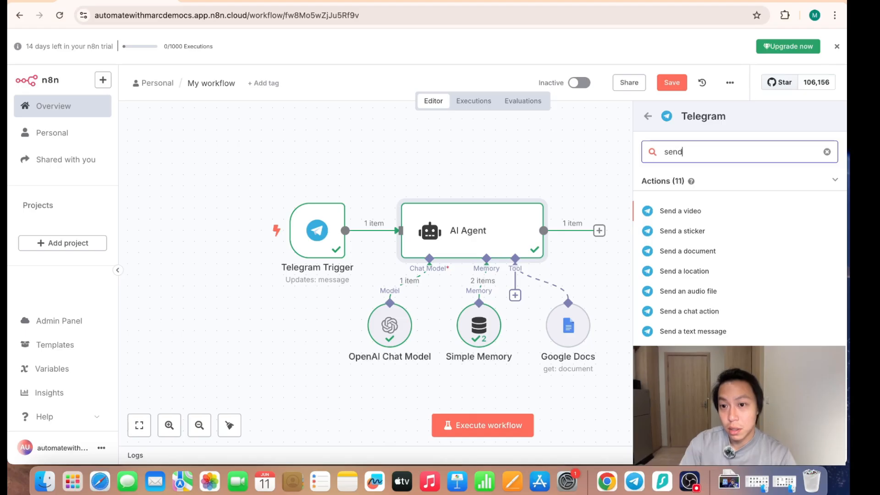
left_click(693, 330)
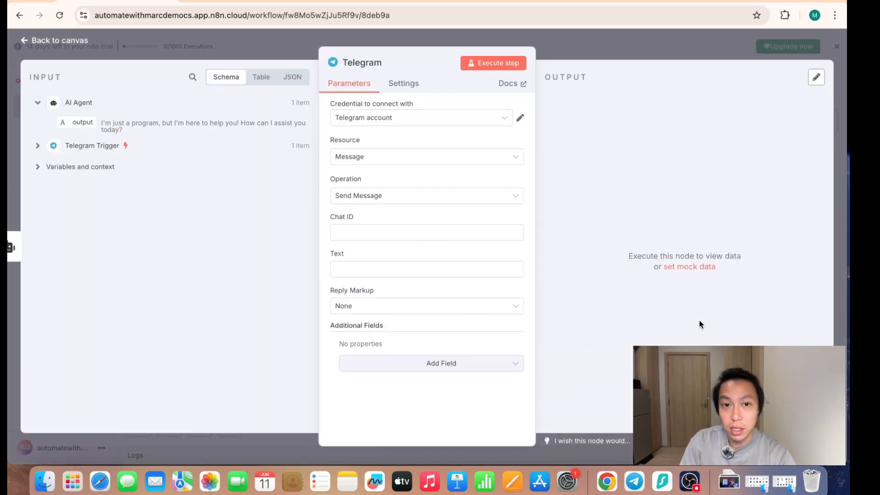
- Map the Telegram node's Chat ID to the trigger's chat id with {{ $('Telegram Trigger').item.json.message.chat.id }}
left_click(39, 146)
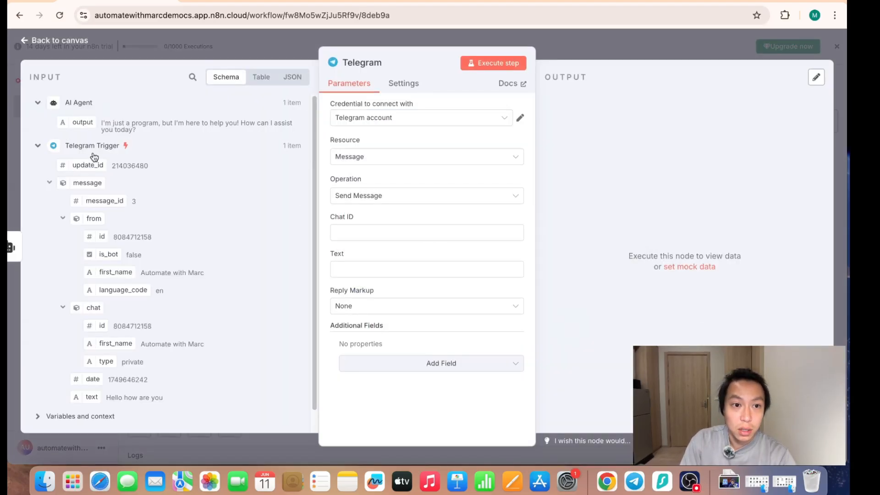
left_click_drag(97, 328, 357, 231)
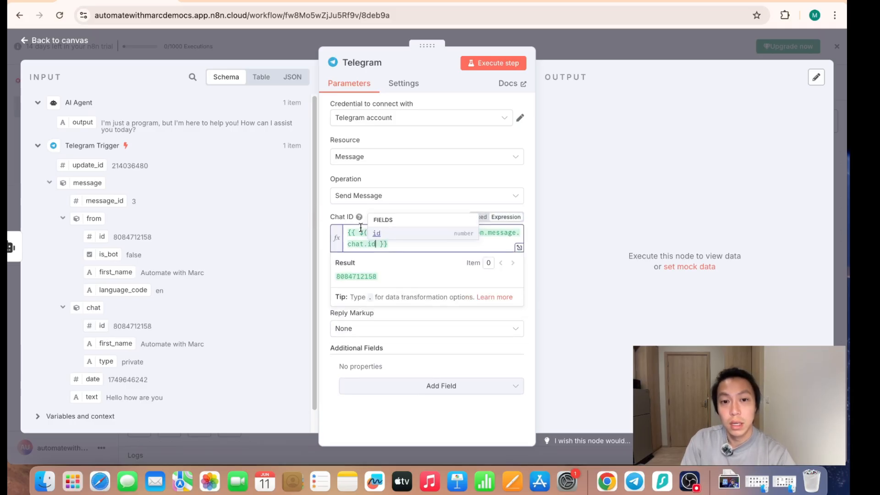
left_click(329, 206)
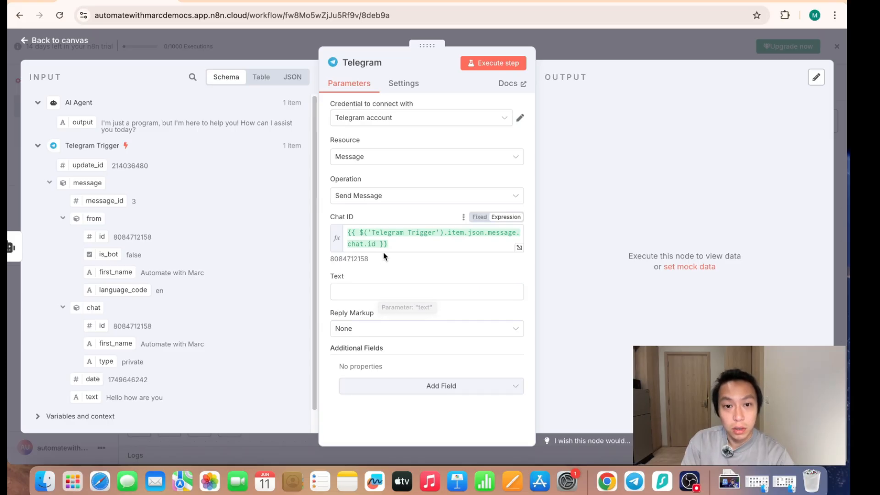
- Map the Telegram node's Text field to the AI Agent's output with {{ $json.output }}
scroll(236, 358, "down", 2)
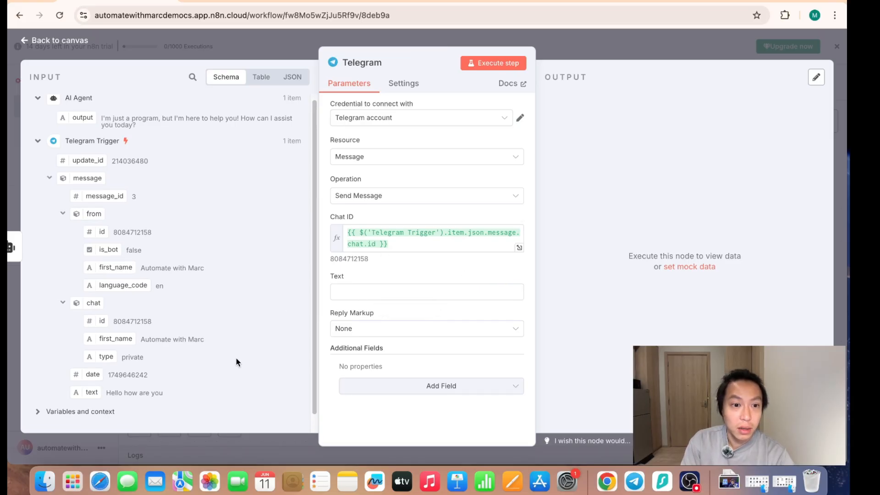
scroll(233, 353, "up", 2)
left_click_drag(83, 123, 346, 291)
left_click(371, 272)
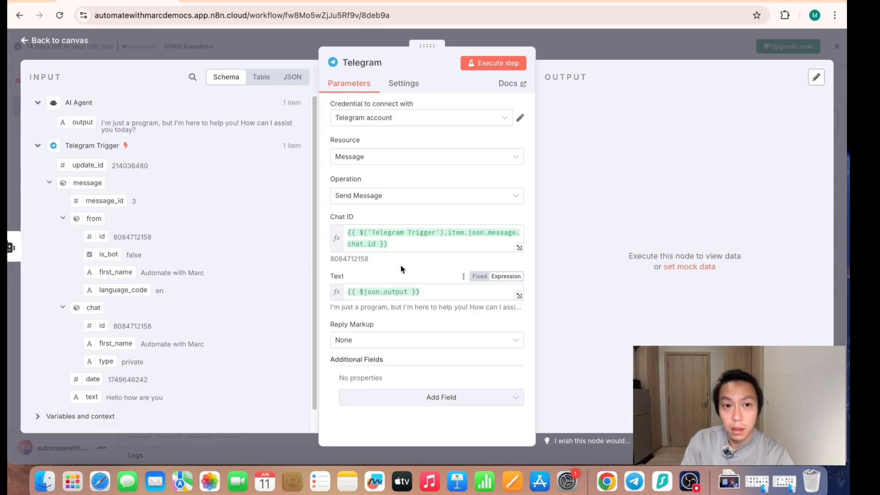
left_click(426, 347)
left_click(331, 318)
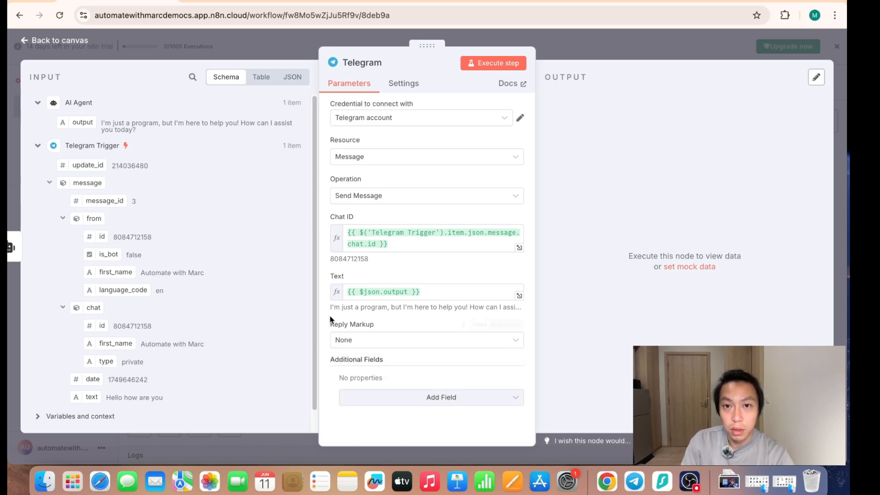
- Execute the Telegram node and check the message it delivers in the customer_support_glamnest chat in Telegram
left_click(502, 62)
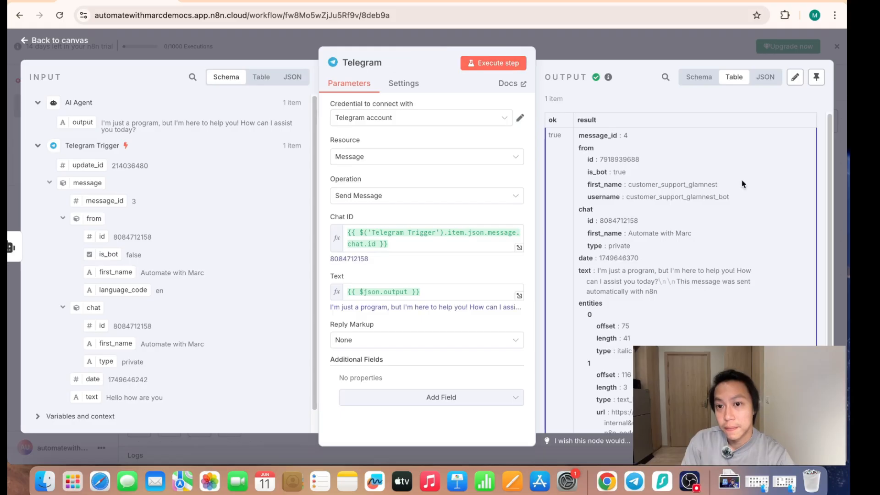
key("super+Tab")
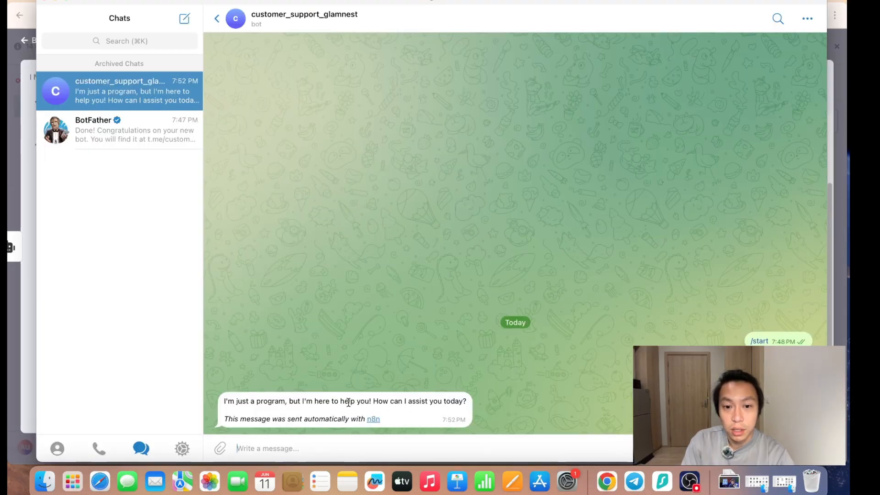
left_click_drag(260, 402, 357, 402)
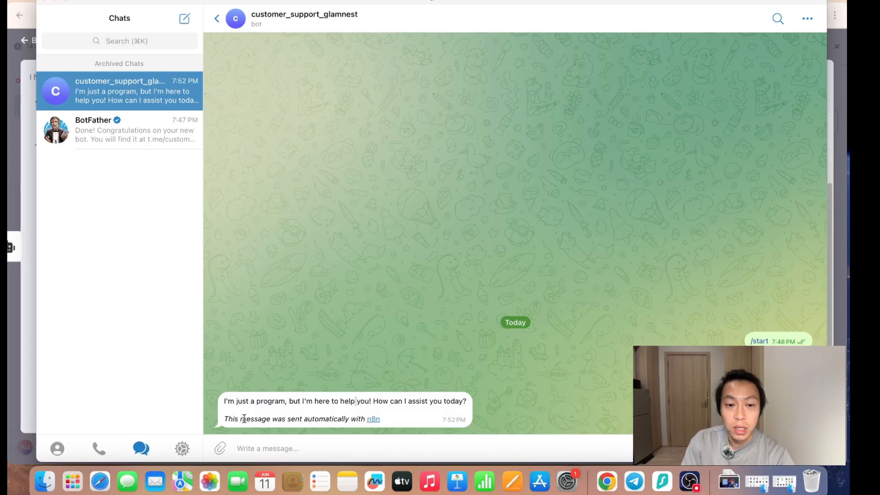
left_click_drag(244, 418, 283, 422)
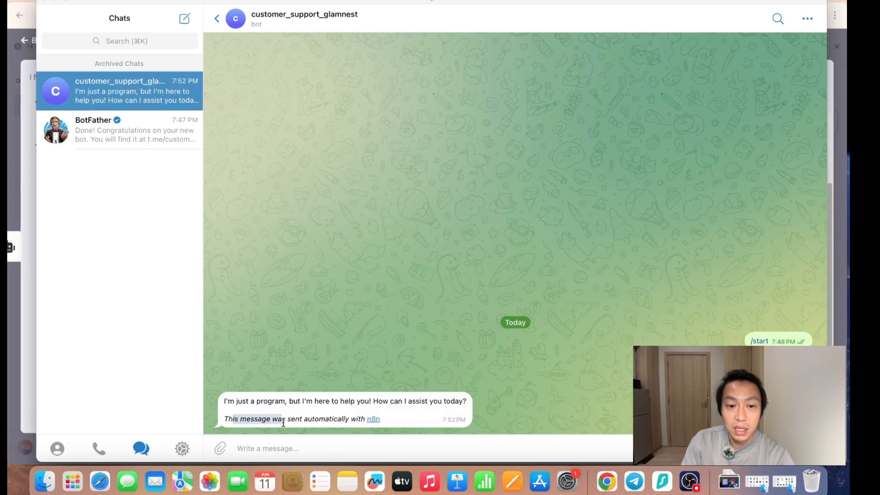
- Return to n8n, add the Append n8n Attribution field to the Telegram node and turn it off
left_click(24, 161)
left_click(414, 402)
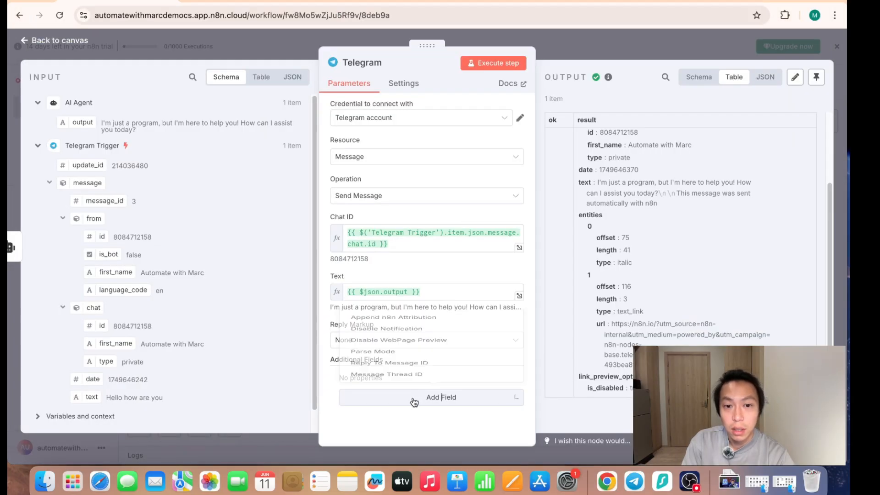
left_click(453, 276)
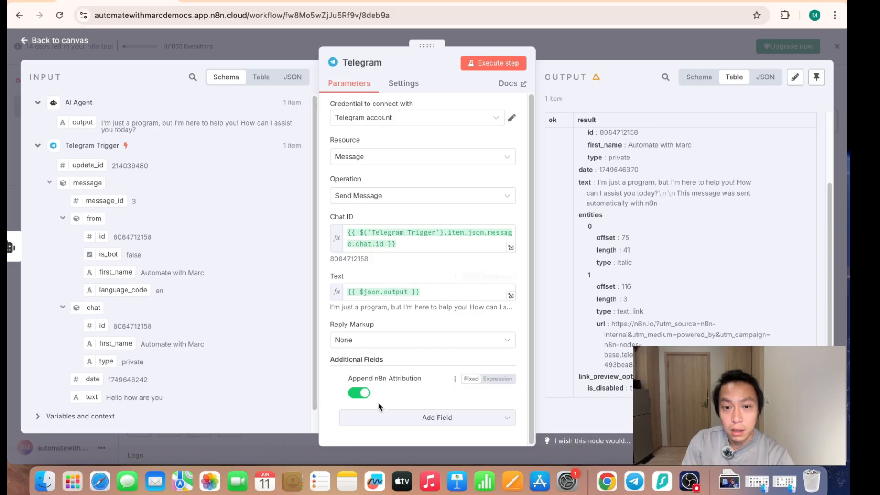
left_click(363, 393)
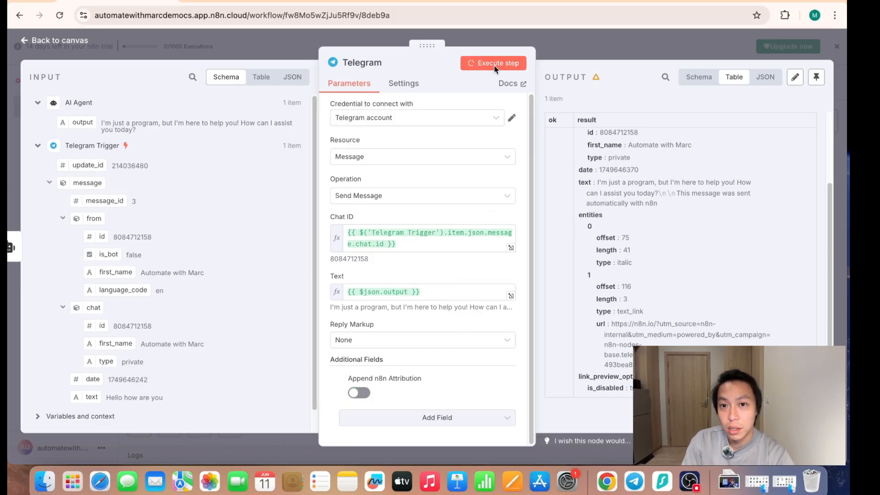
- Execute the Telegram node again, check the new bot message in Telegram, and go back to the n8n workflow canvas
left_click(634, 482)
left_click(266, 414)
left_click_drag(266, 413, 402, 403)
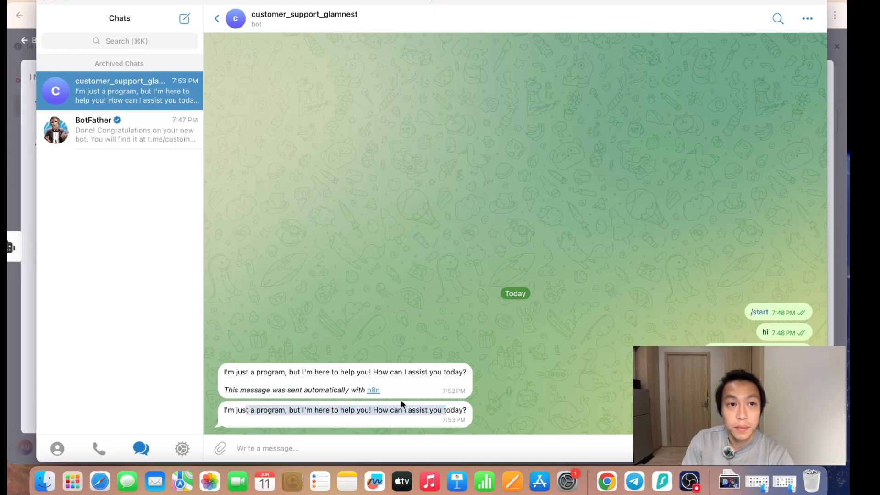
left_click(56, 1)
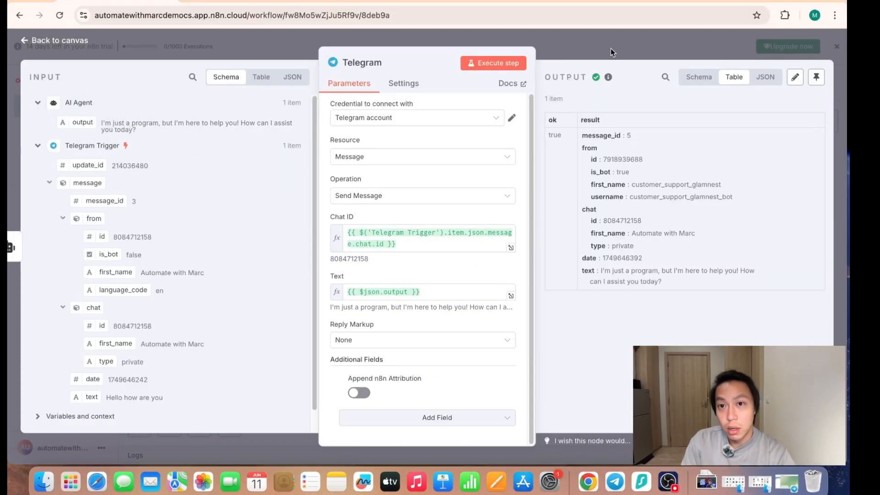
left_click(610, 49)
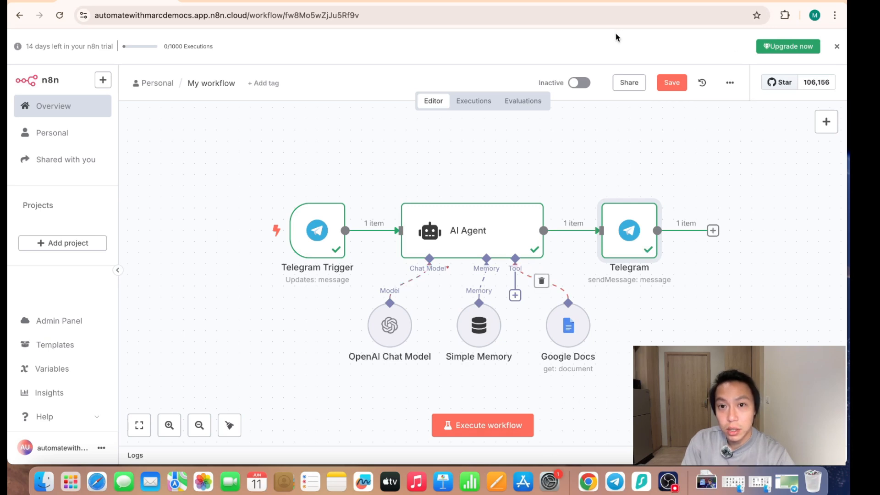
- Execute the workflow and send the bot "how many colours of lipsticks do you have?" in Telegram
left_click(479, 426)
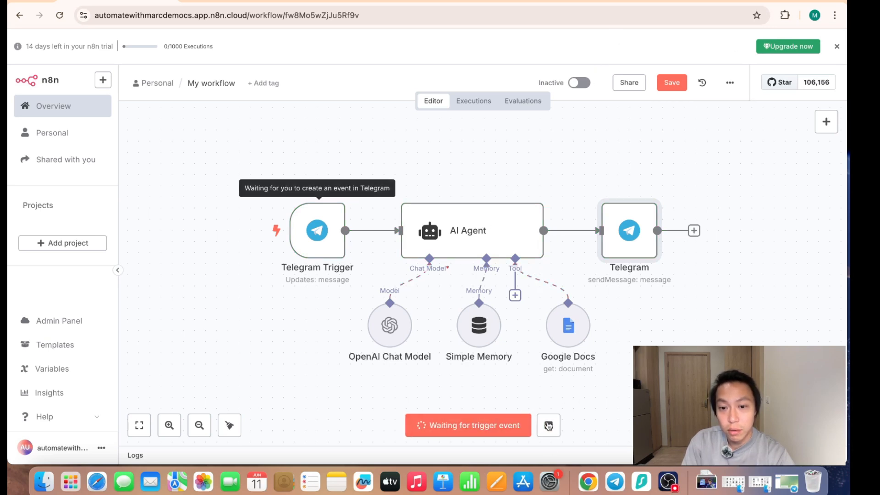
left_click(617, 488)
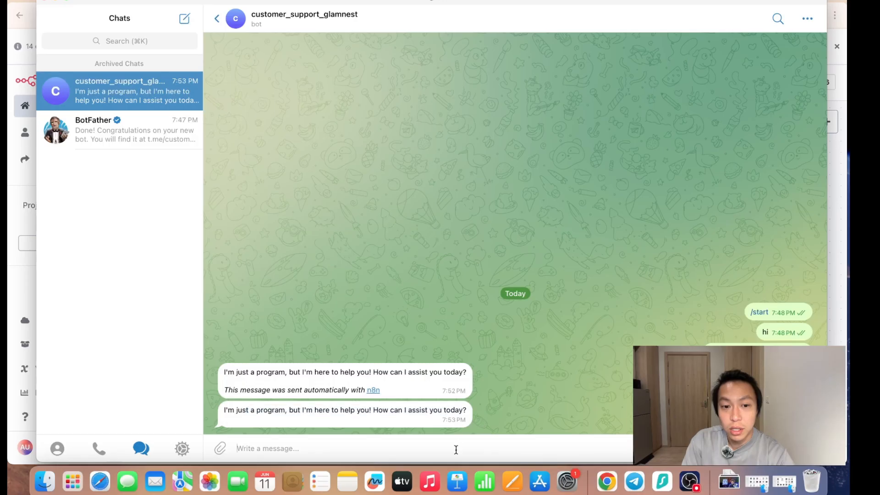
type("how many colours of lipstick")
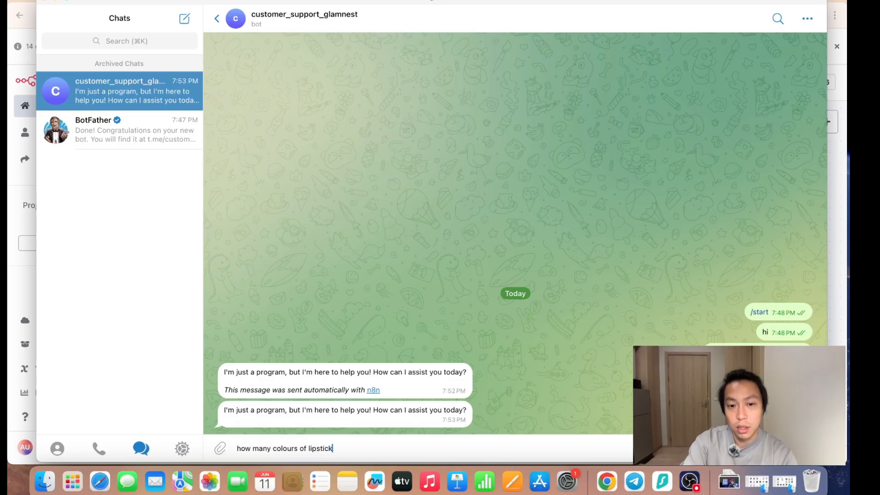
type("s do you have")
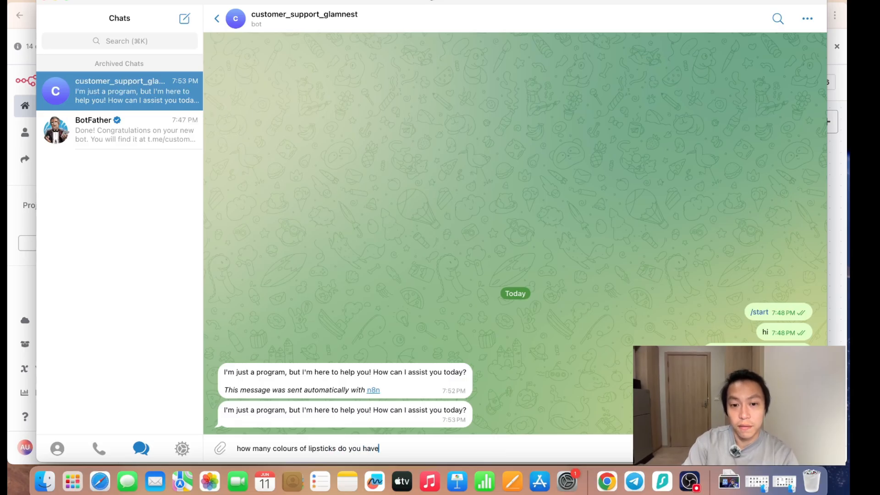
type("?")
key("Return")
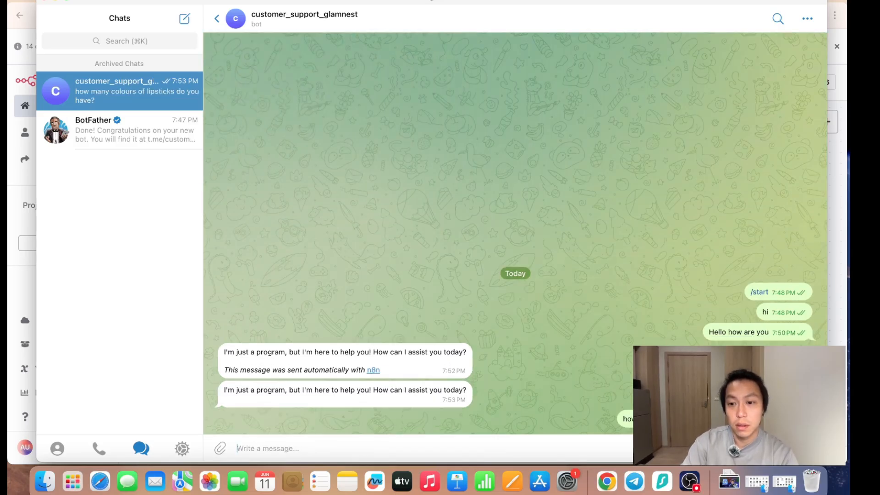
- Check the workflow run in n8n and read the bot's answer to the lipstick question in Telegram
left_click(13, 217)
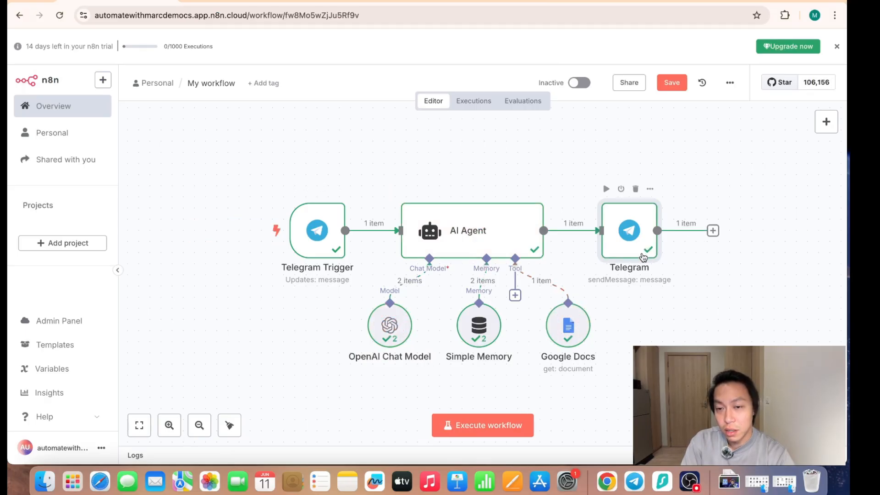
left_click(635, 482)
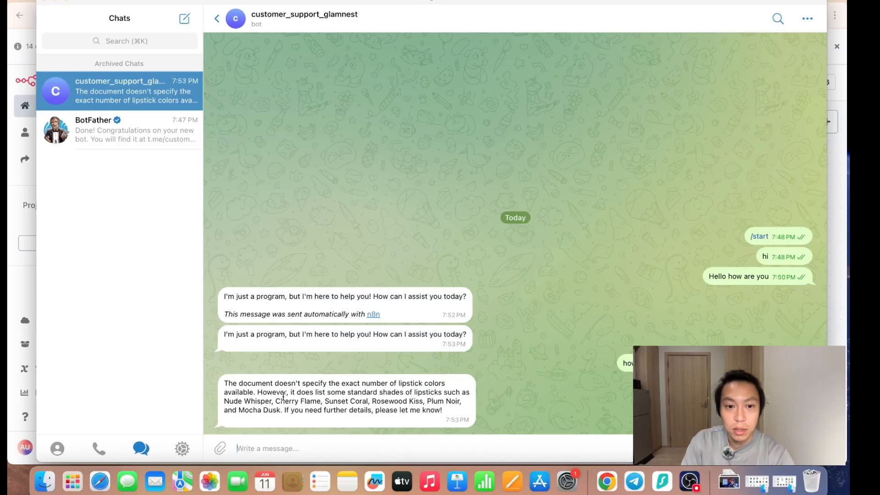
left_click_drag(268, 383, 343, 398)
left_click(349, 393)
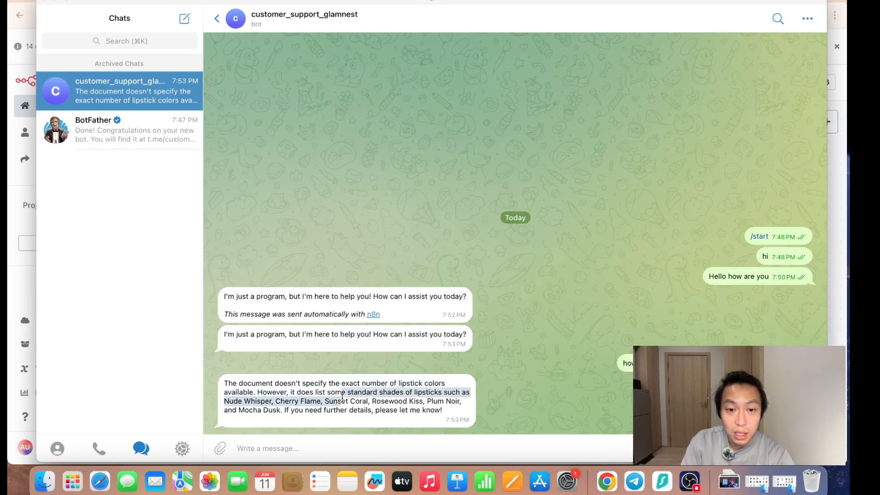
left_click(282, 403)
left_click_drag(257, 401, 381, 408)
left_click(406, 403)
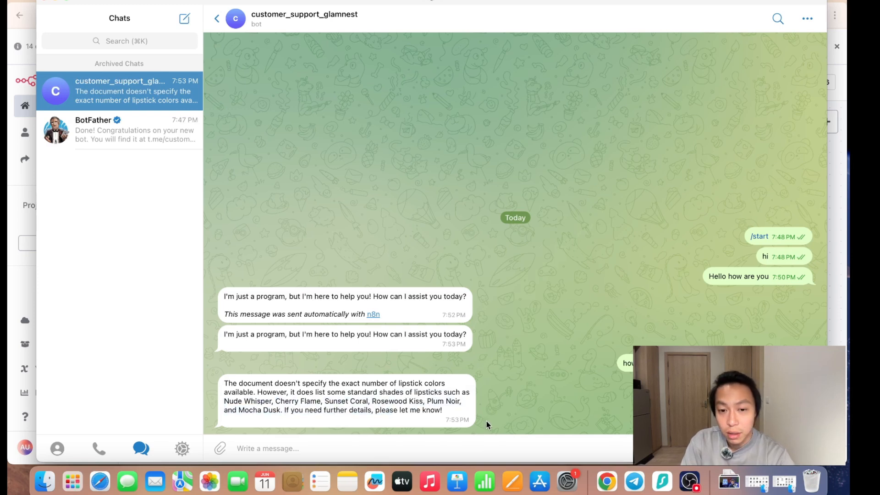
left_click_drag(295, 402, 311, 409)
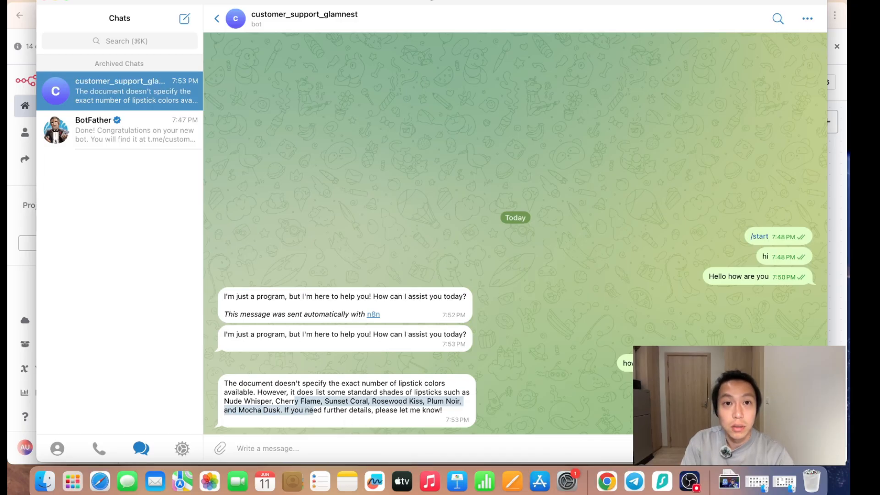
- Compare the bot's answer with the Lipstick Color Chart shades in the GlamNest Beauty SOP Doc
left_click(362, 1)
scroll(386, 382, "down", 5)
scroll(379, 379, "up", 2)
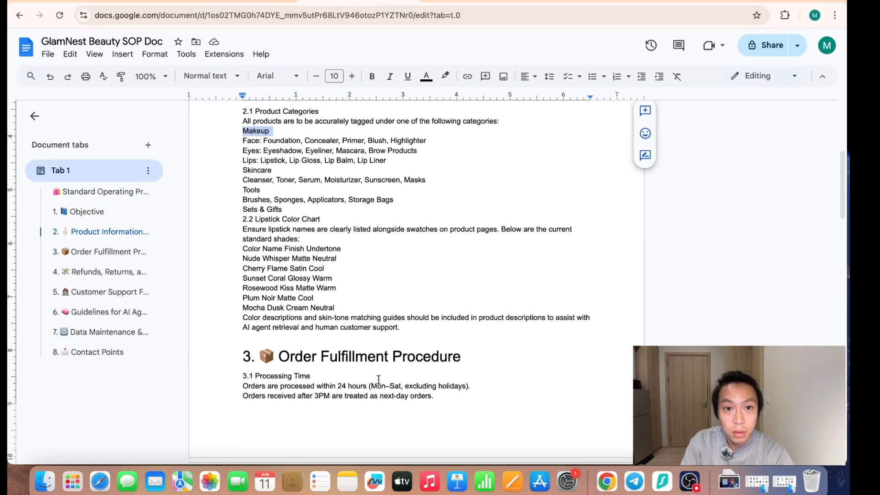
double_click(243, 230)
left_click_drag(243, 249, 360, 297)
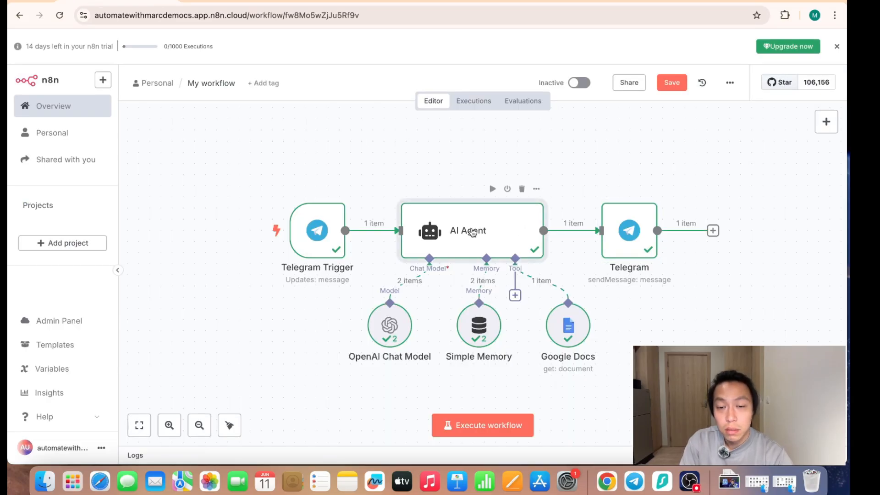
- Append a "#Tonality" section reading "Friendly, casual and helpful" to the AI Agent's system message and save the workflow
double_click(472, 231)
scroll(458, 316, "down", 2)
left_click(479, 345)
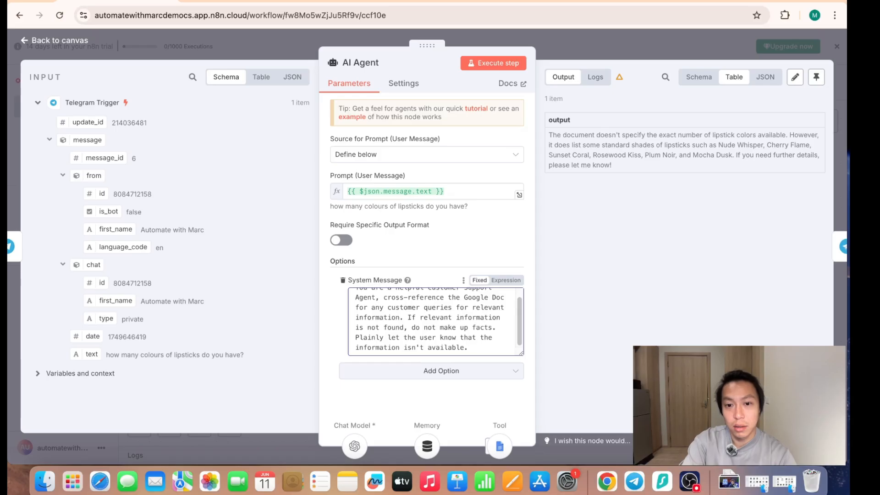
key("Return")
key("Return")
type("#Tona")
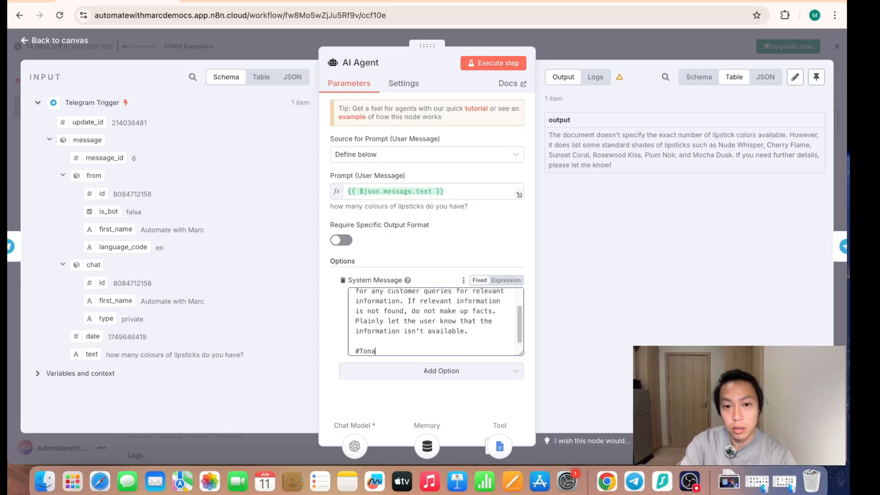
type("lity Friendly, casual and helpful")
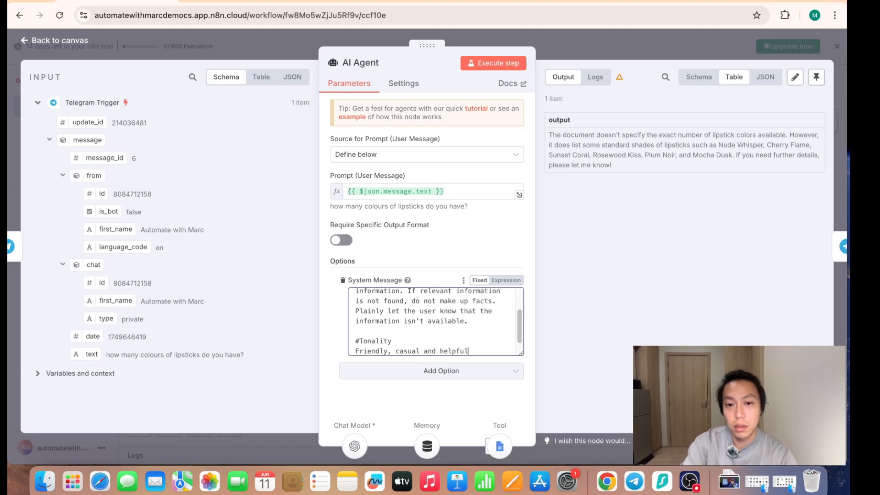
left_click(574, 58)
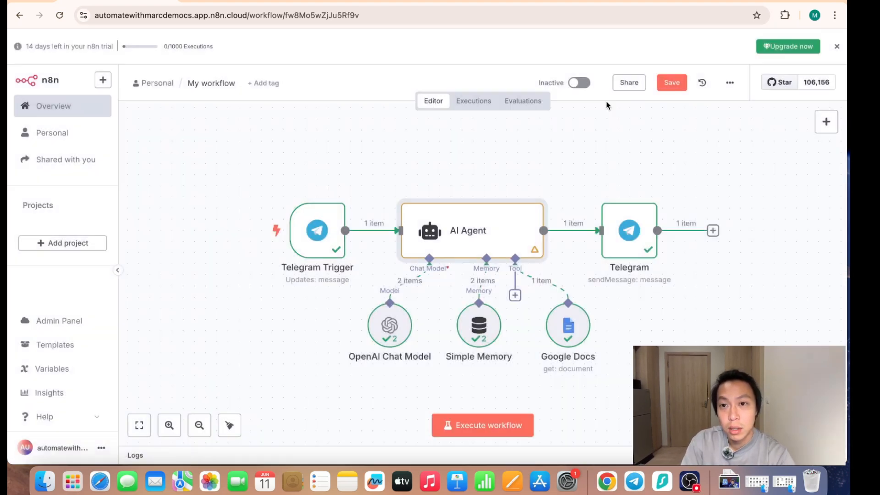
left_click(672, 83)
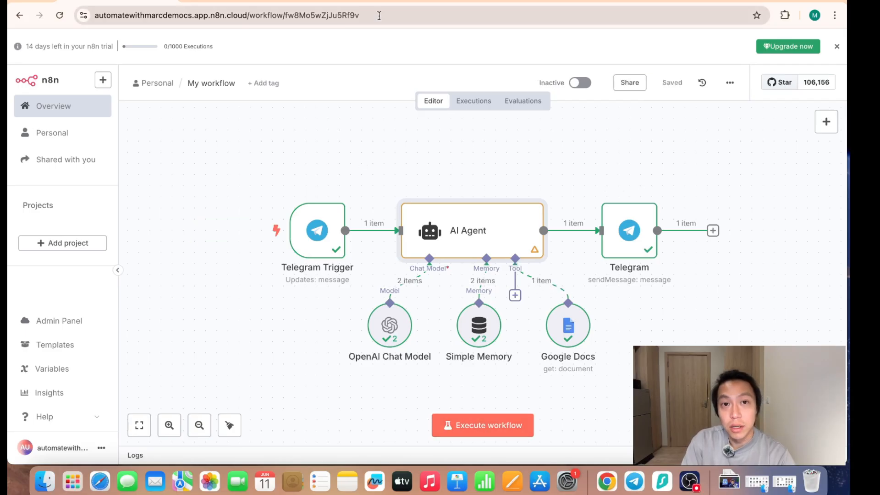
- Look through the refunds, returns and exchange policy section of the GlamNest Beauty SOP Doc for a test question
left_click(371, 2)
scroll(403, 415, "down", 10)
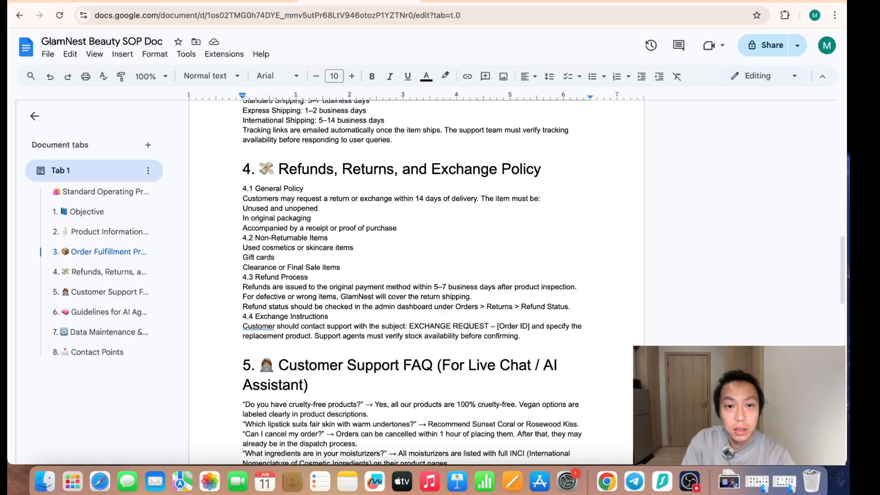
key("ctrl+shift+Tab")
- Execute the n8n workflow and send the customer support bot in Telegram the message "what is your refund policy?"
left_click(474, 426)
left_click(634, 481)
type("what ")
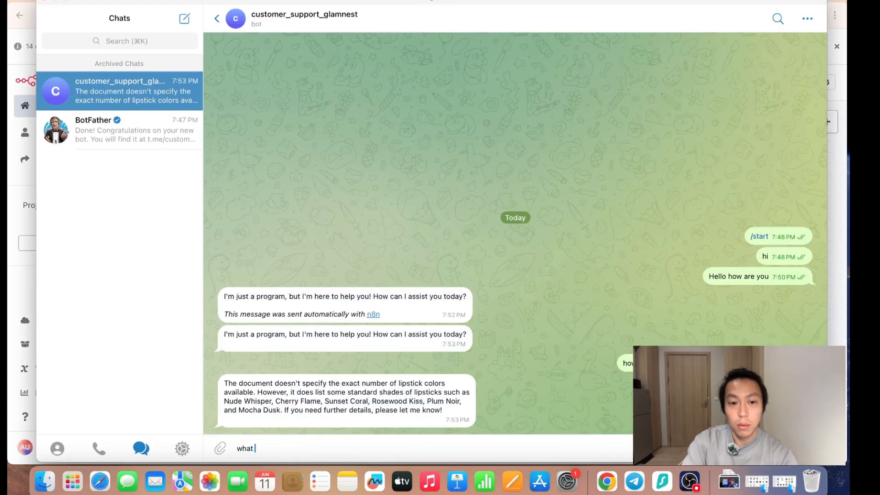
type("are your")
key("BackSpace")
key("BackSpace")
key("BackSpace")
key("BackSpace")
key("BackSpace")
key("BackSpace")
key("BackSpace")
key("BackSpace")
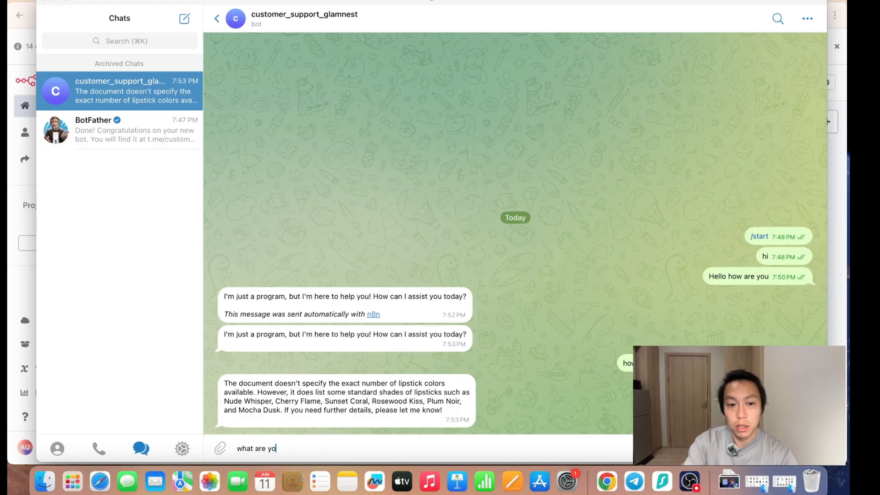
type("isy")
key("BackSpace")
type("your")
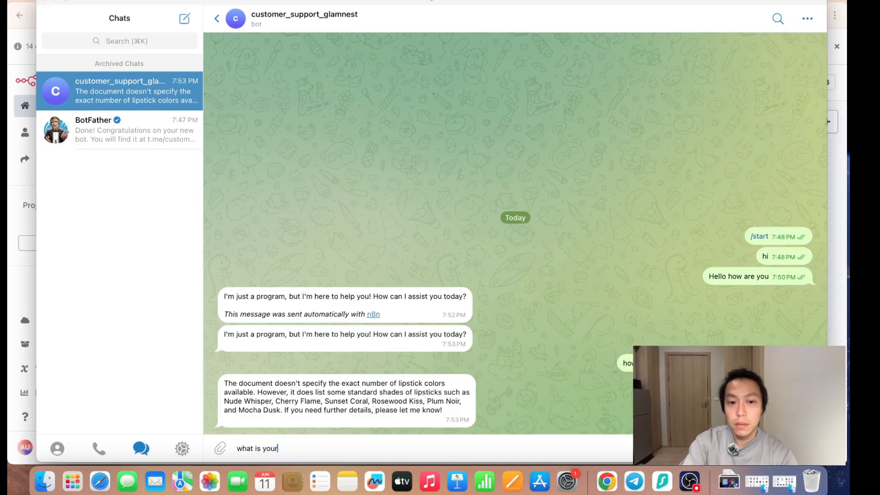
type(" refund policy?")
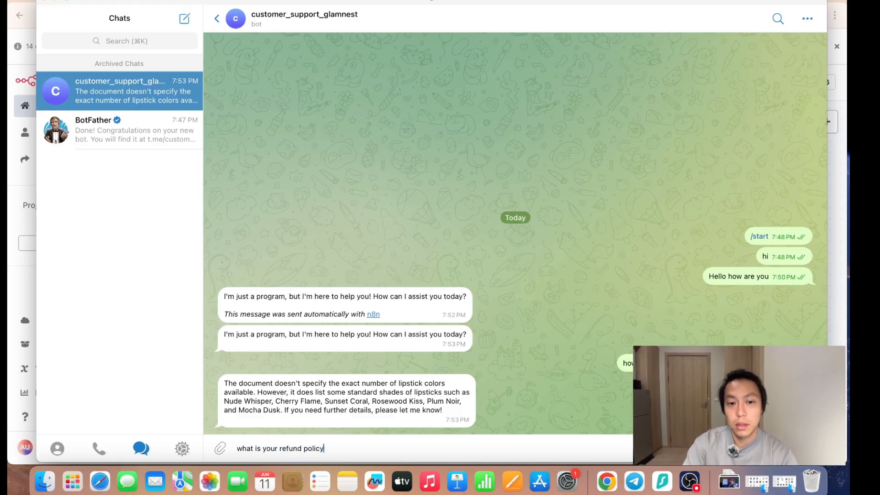
key("Return")
- Check the workflow run in n8n and read the bot's answer to the refund policy question in Telegram
left_click(31, 271)
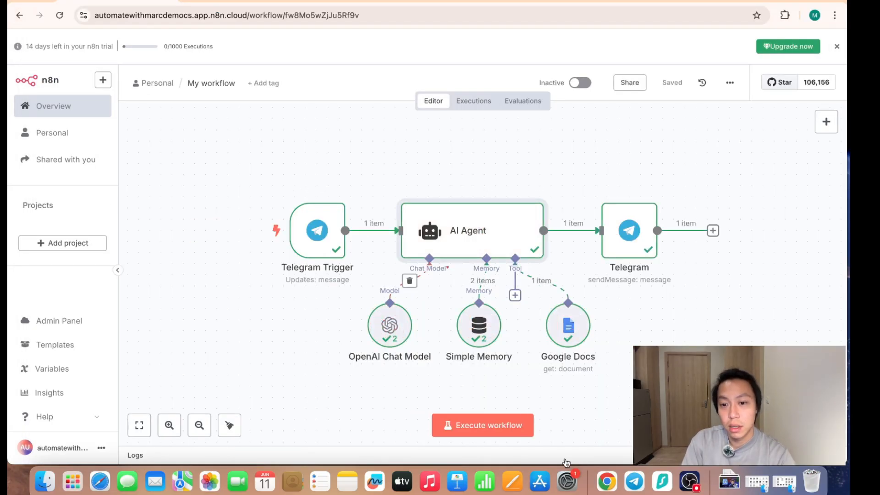
left_click(634, 481)
left_click_drag(248, 330, 303, 352)
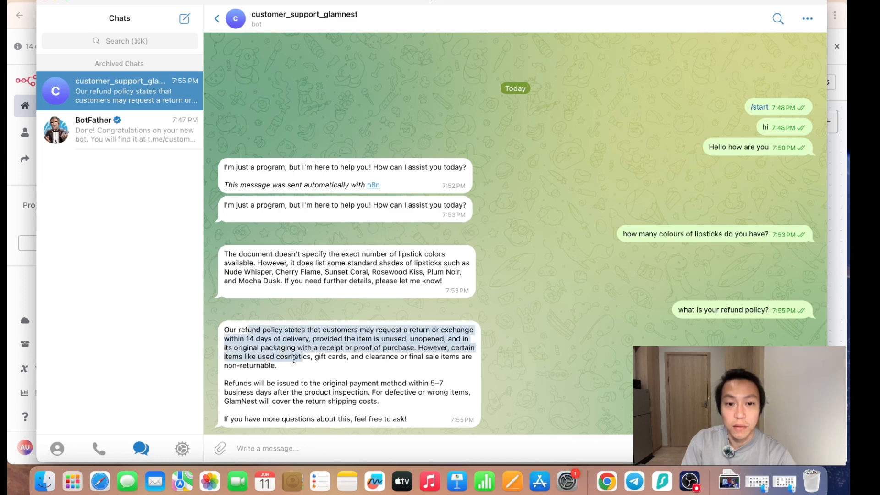
left_click_drag(276, 384, 308, 396)
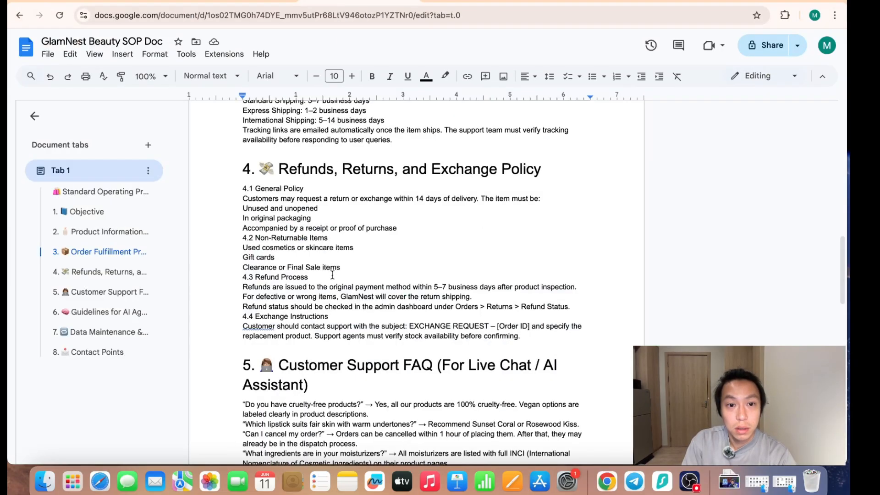
- Compare the bot's refund answer with the 4.3 Refund Process text in the GlamNest Beauty SOP Doc and return to the n8n workflow
left_click_drag(245, 288, 426, 316)
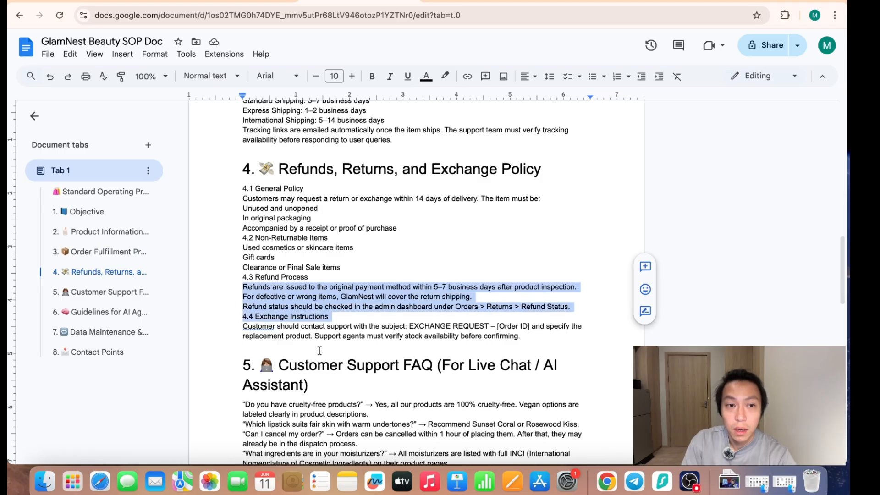
scroll(328, 354, "down", 5)
scroll(328, 353, "up", 5)
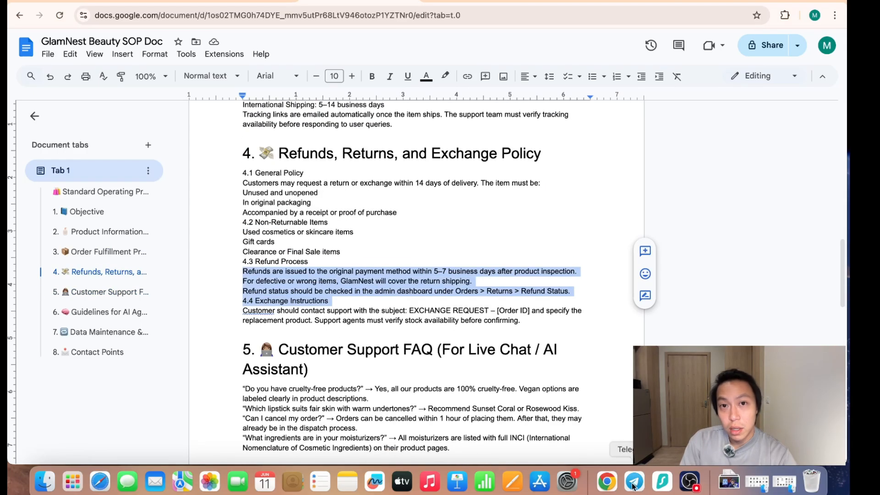
left_click(155, 2)
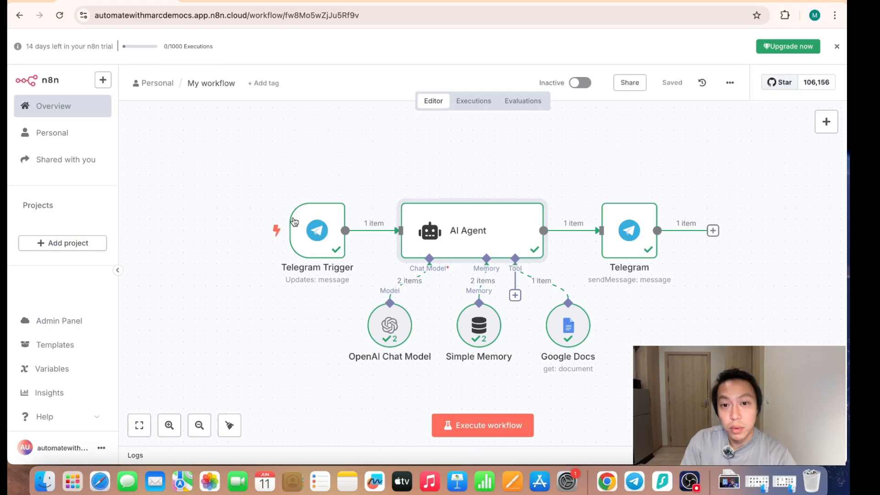